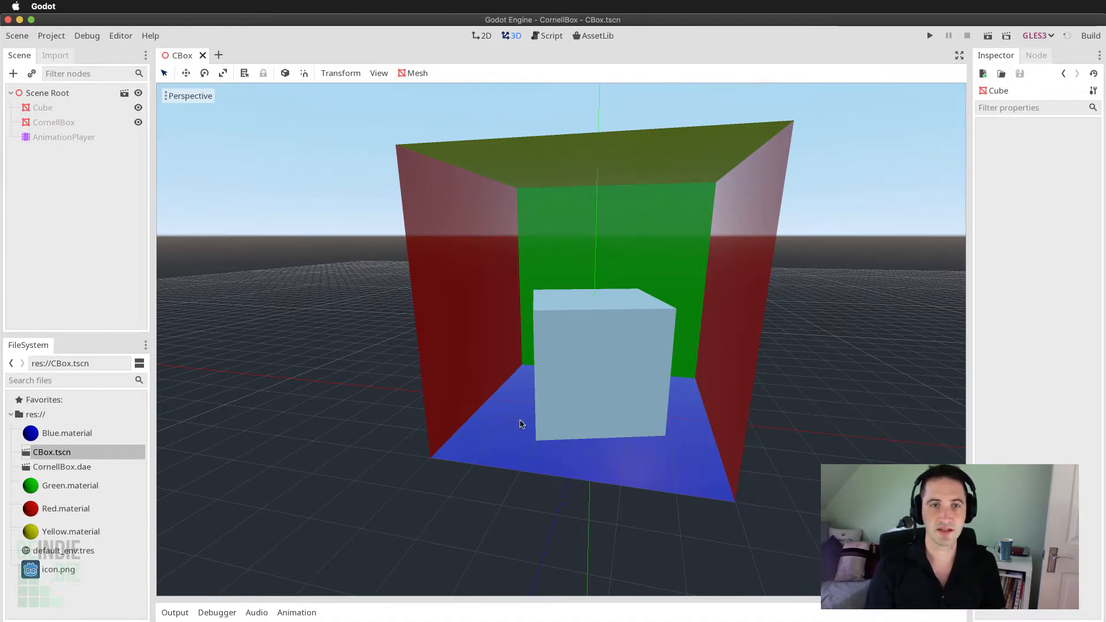
middle_drag(521, 424, 556, 279)
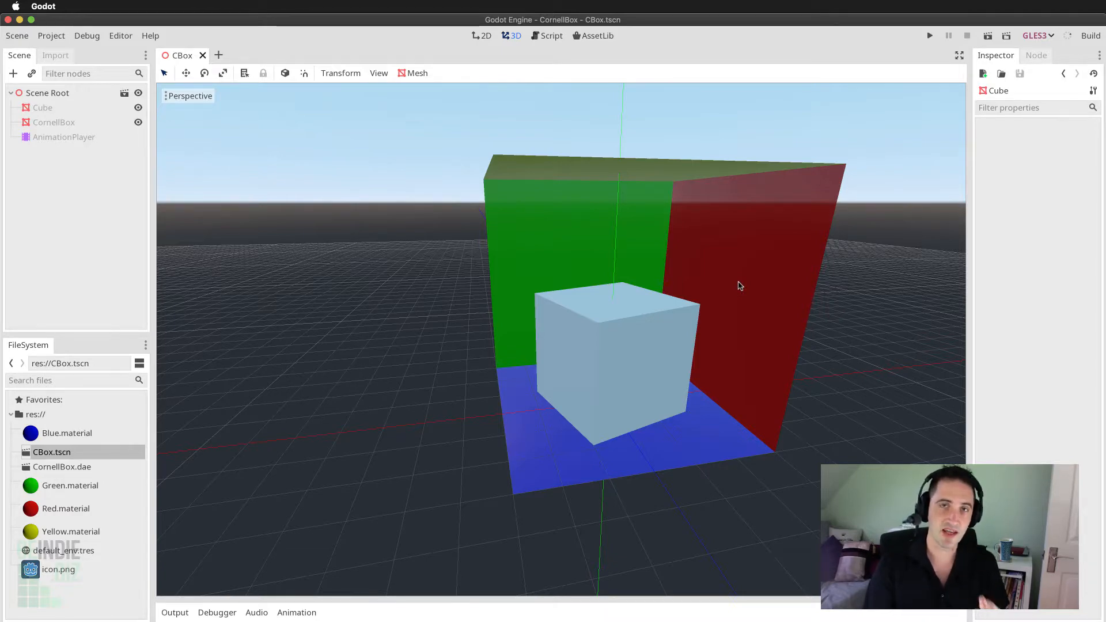
middle_drag(733, 298, 701, 299)
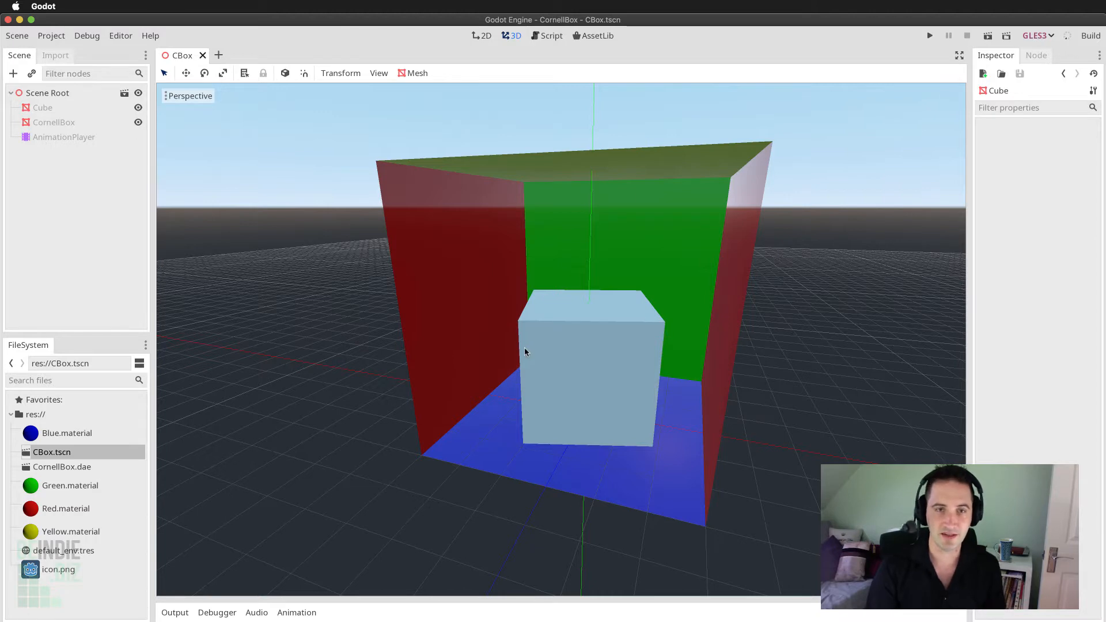
middle_drag(554, 366, 583, 360)
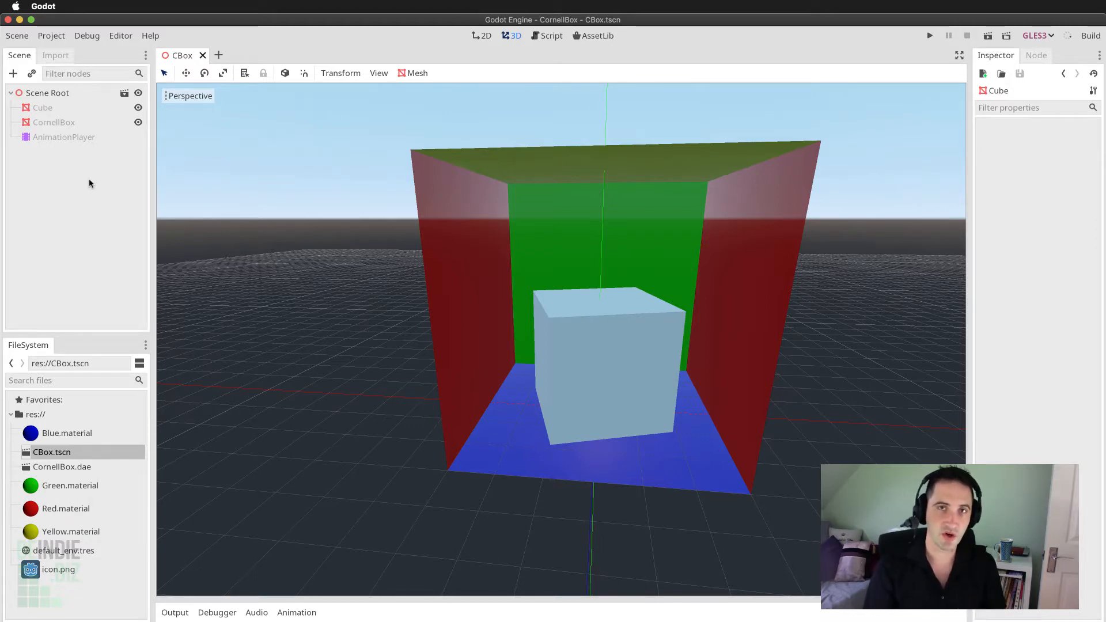
Add a WorldEnvironment node as a child of Scene Root
click(44, 93)
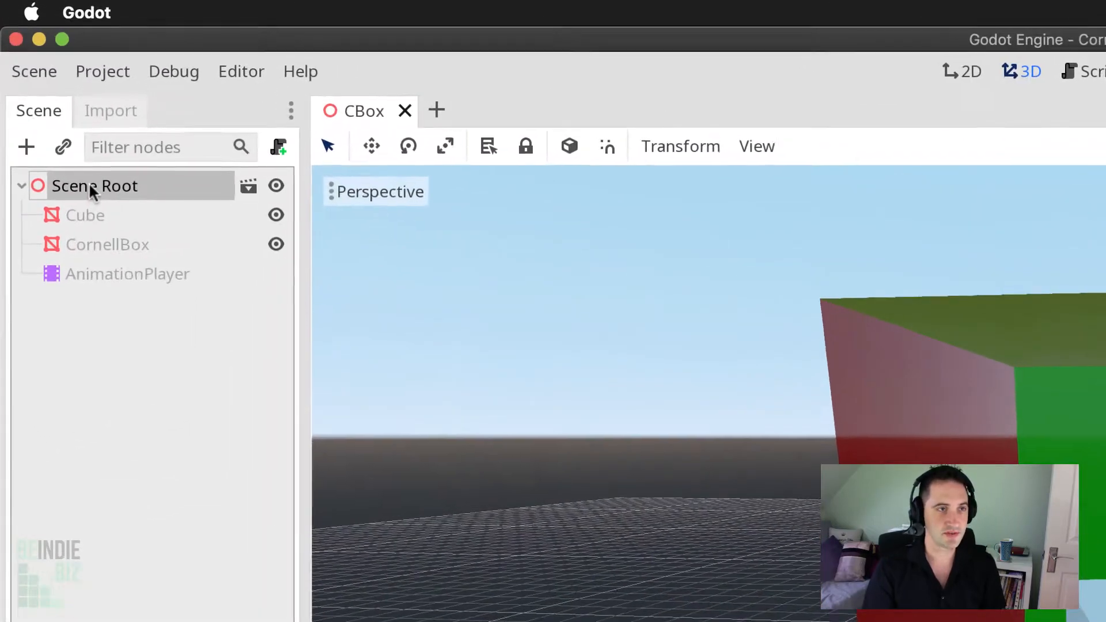
right_click(45, 91)
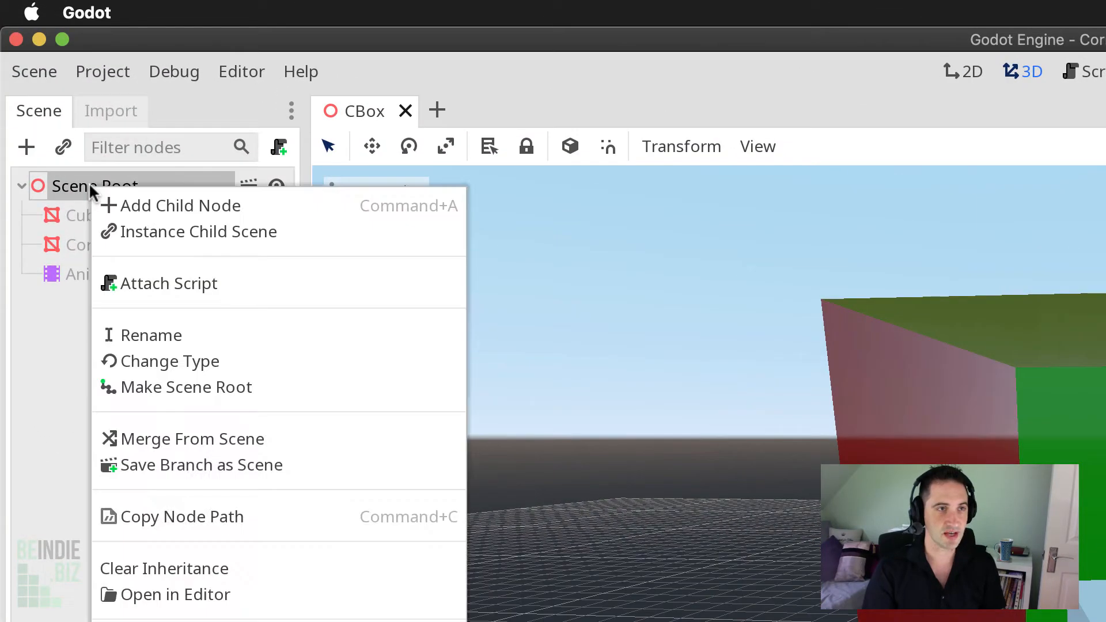
click(179, 206)
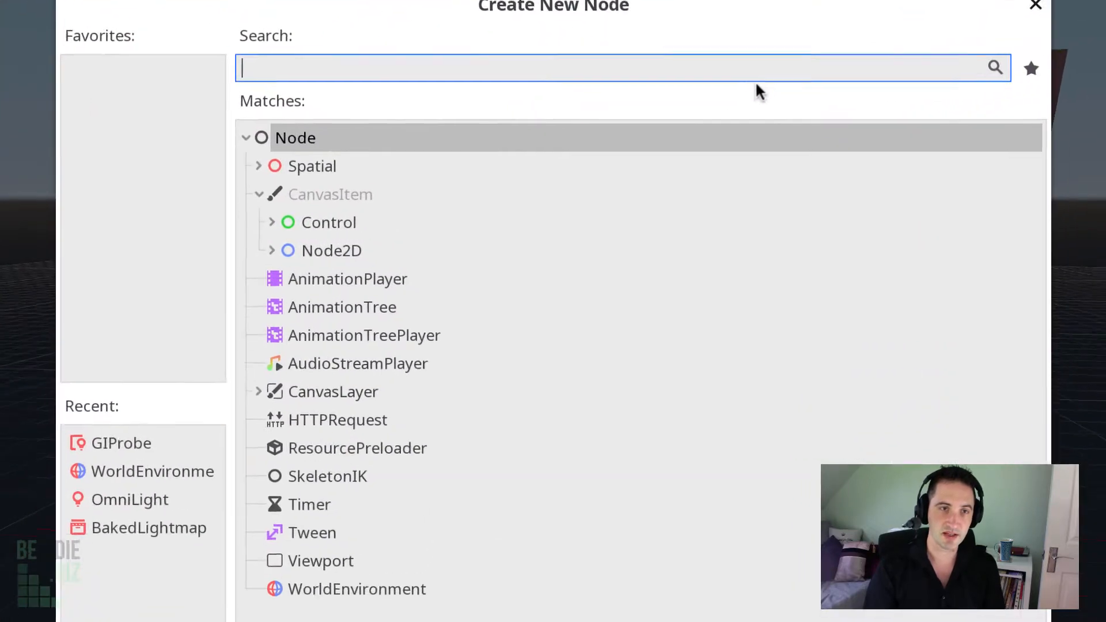
text(Envir)
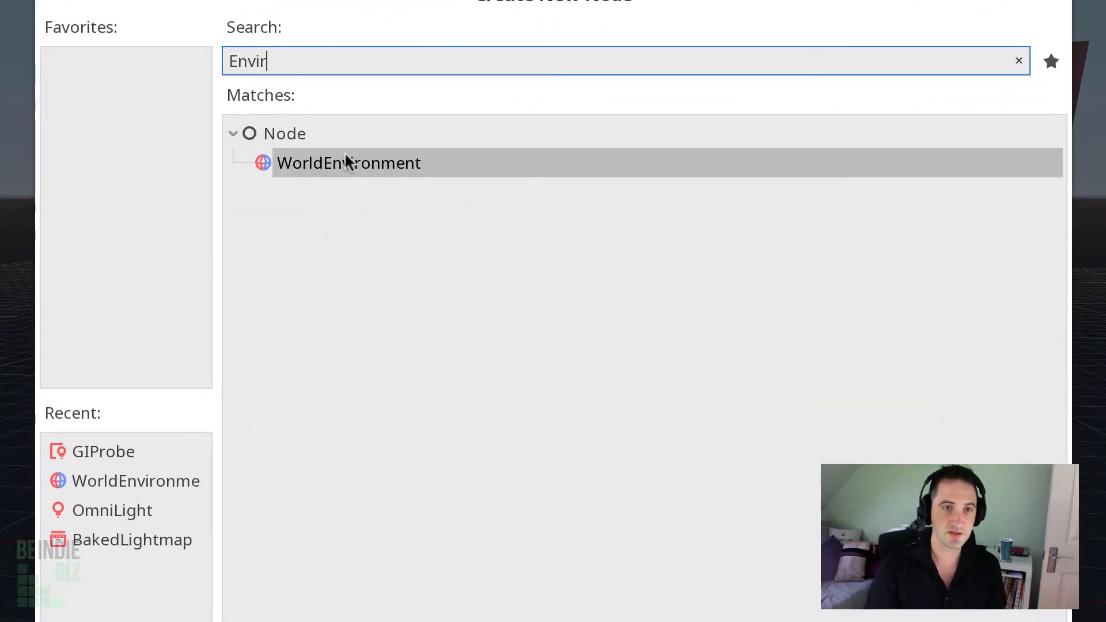
click(345, 174)
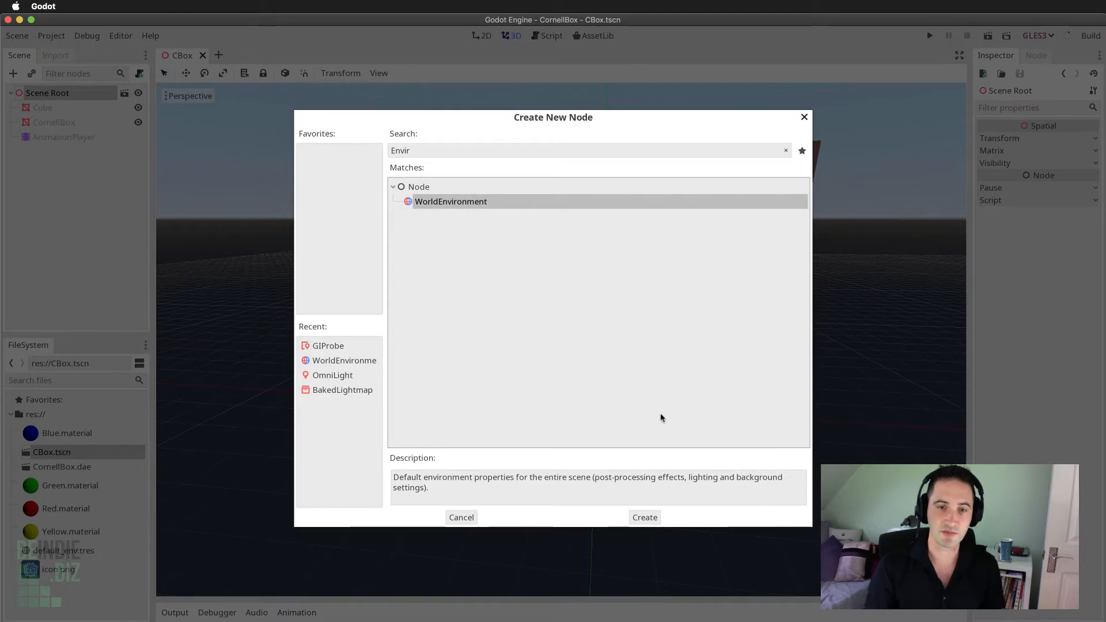
click(645, 517)
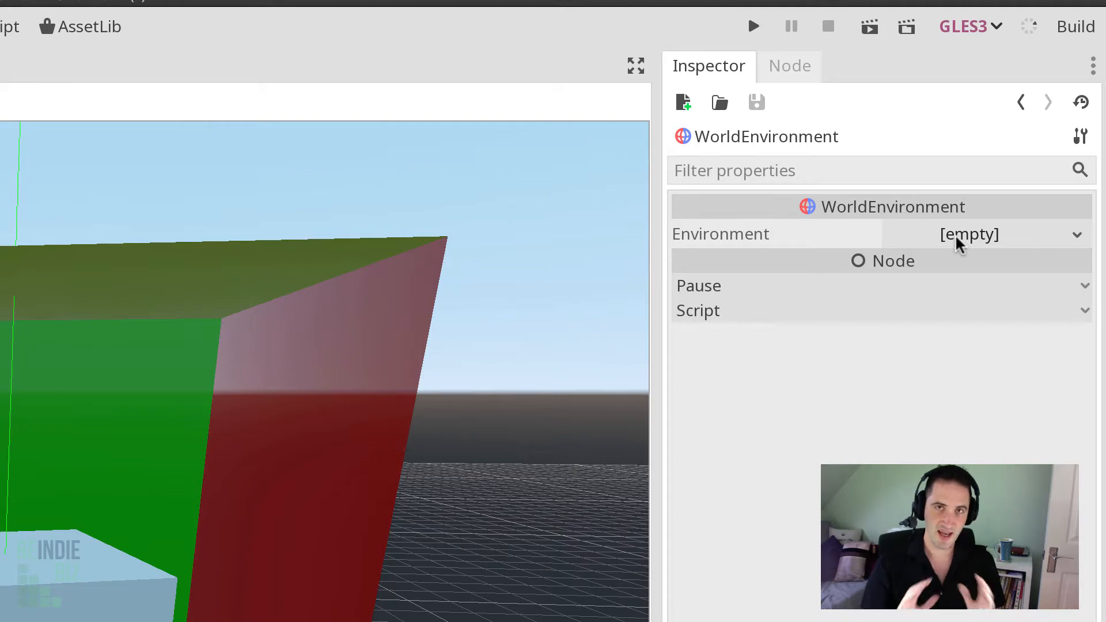
Assign a new Environment resource to the WorldEnvironment node and expand the resource's properties
click(956, 242)
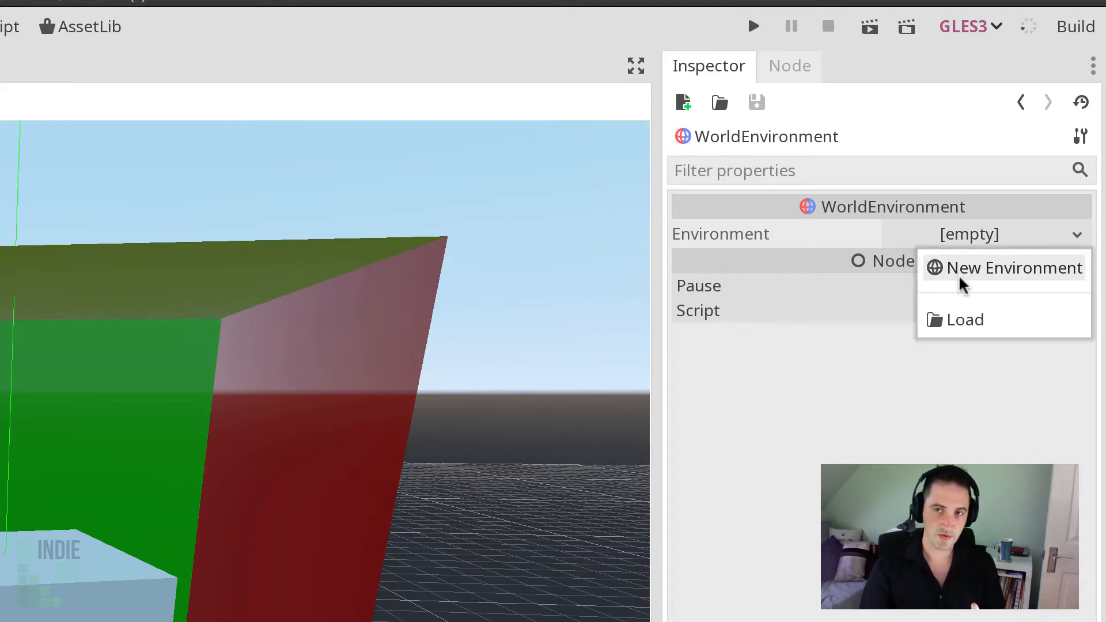
click(963, 266)
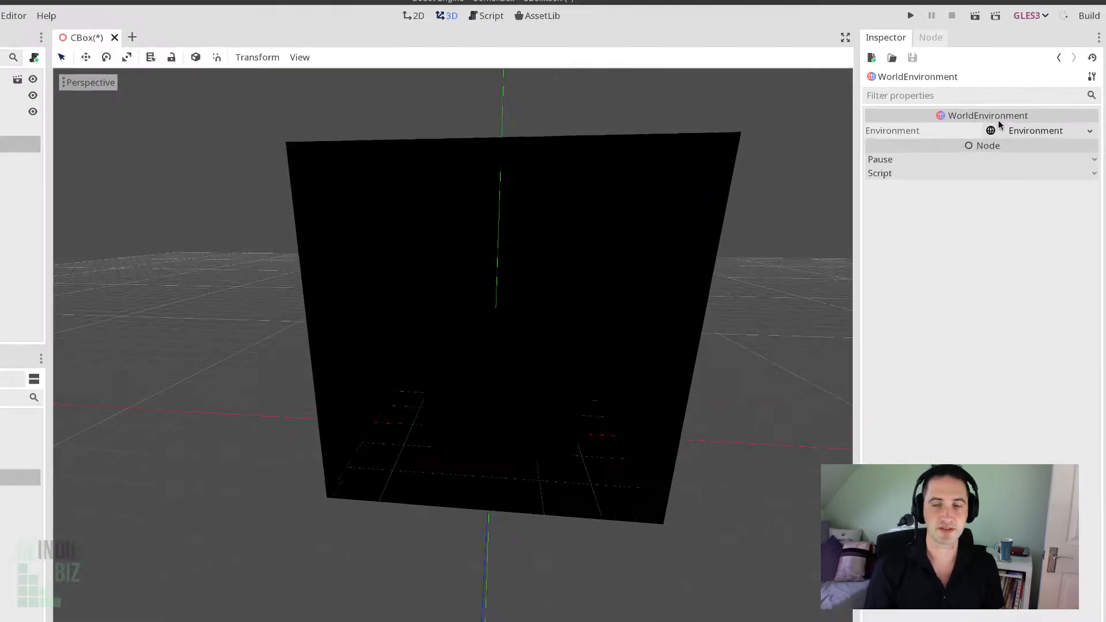
click(1030, 137)
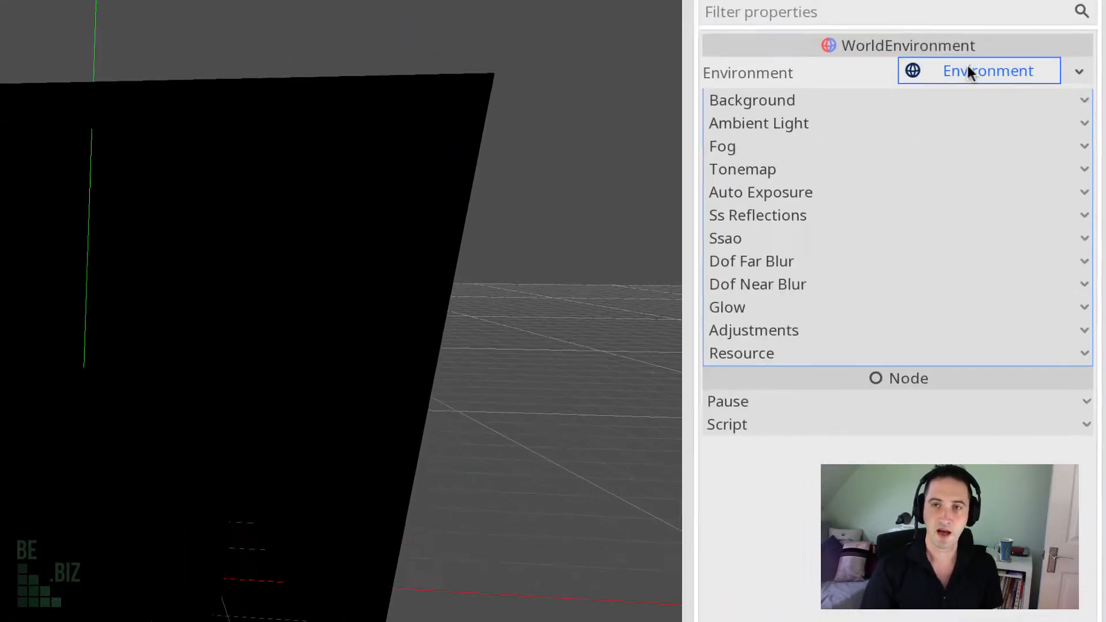
Try white (ffffff) as the environment's ambient light color, and set it back to black
click(714, 117)
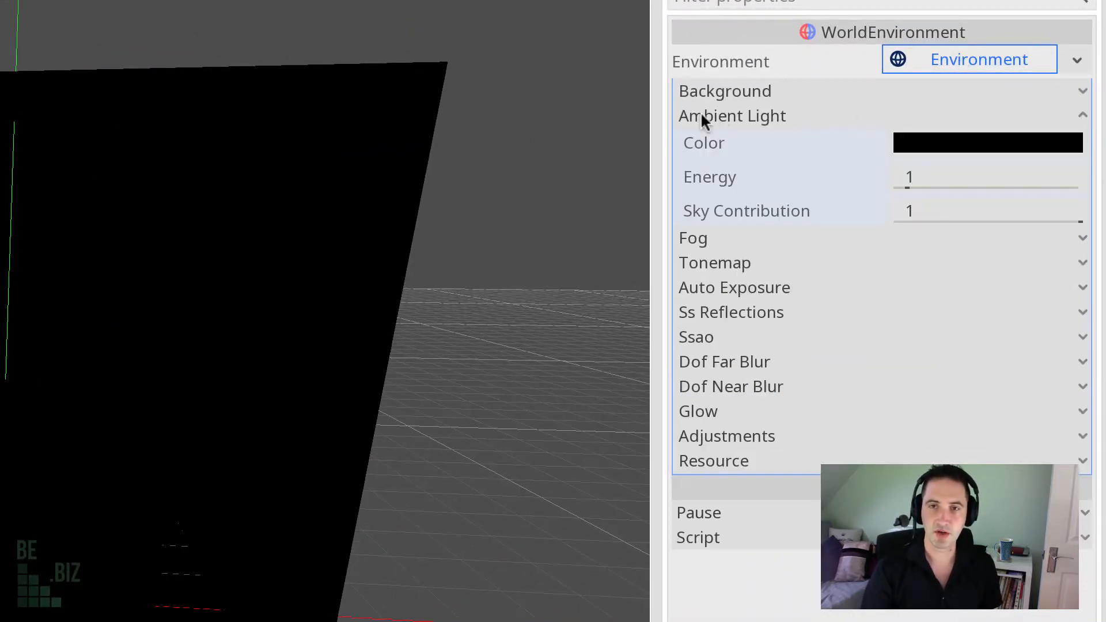
click(928, 148)
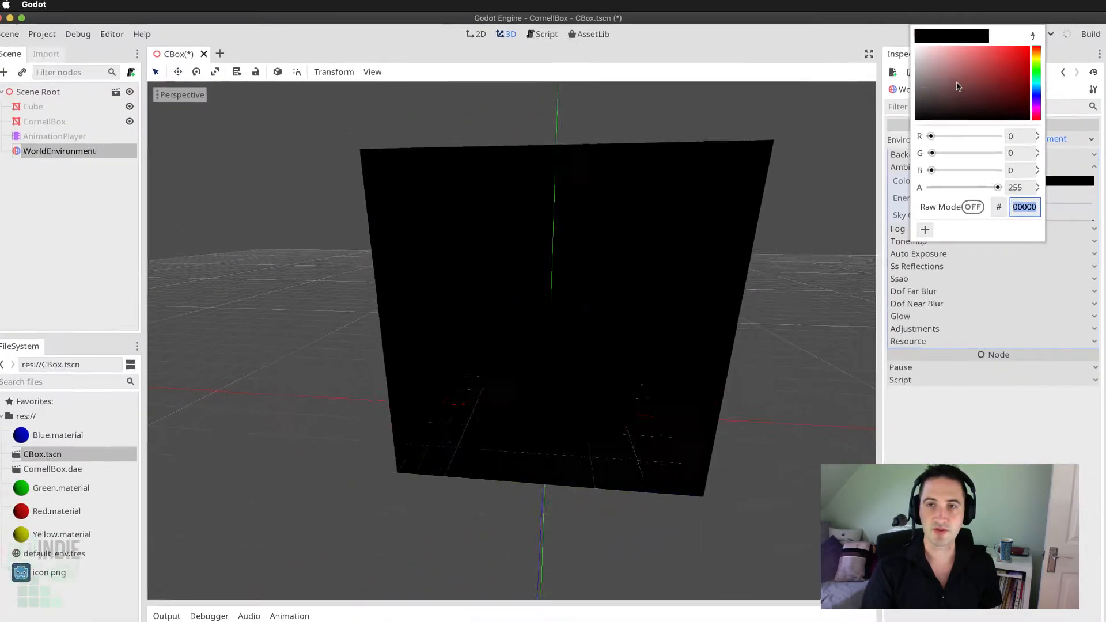
drag(812, 18, 790, 77)
drag(912, 133, 905, 40)
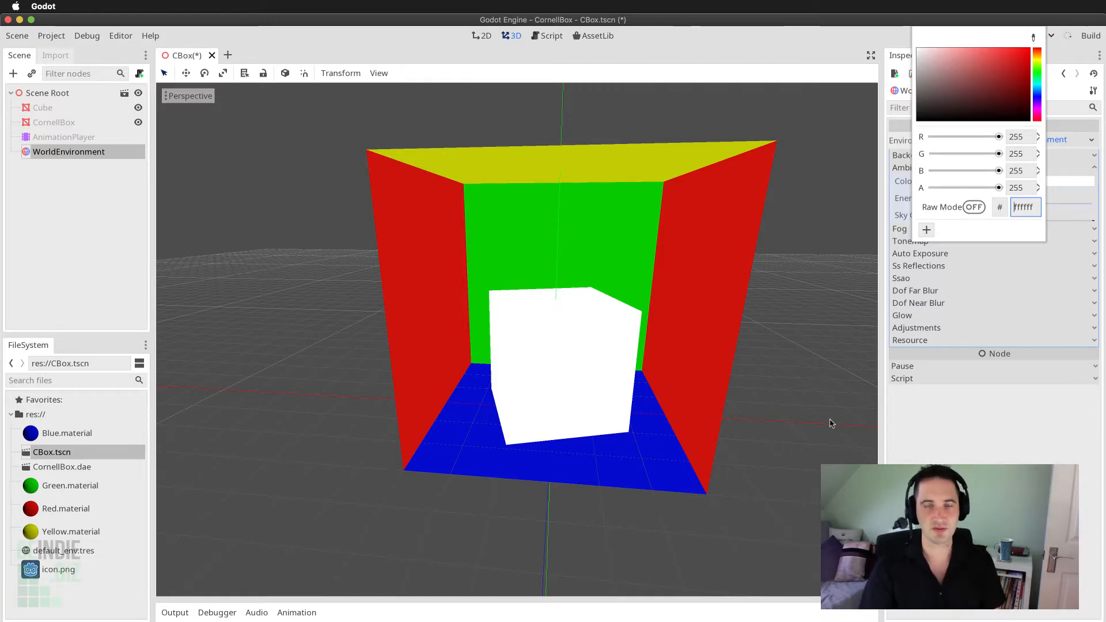
drag(937, 101, 918, 120)
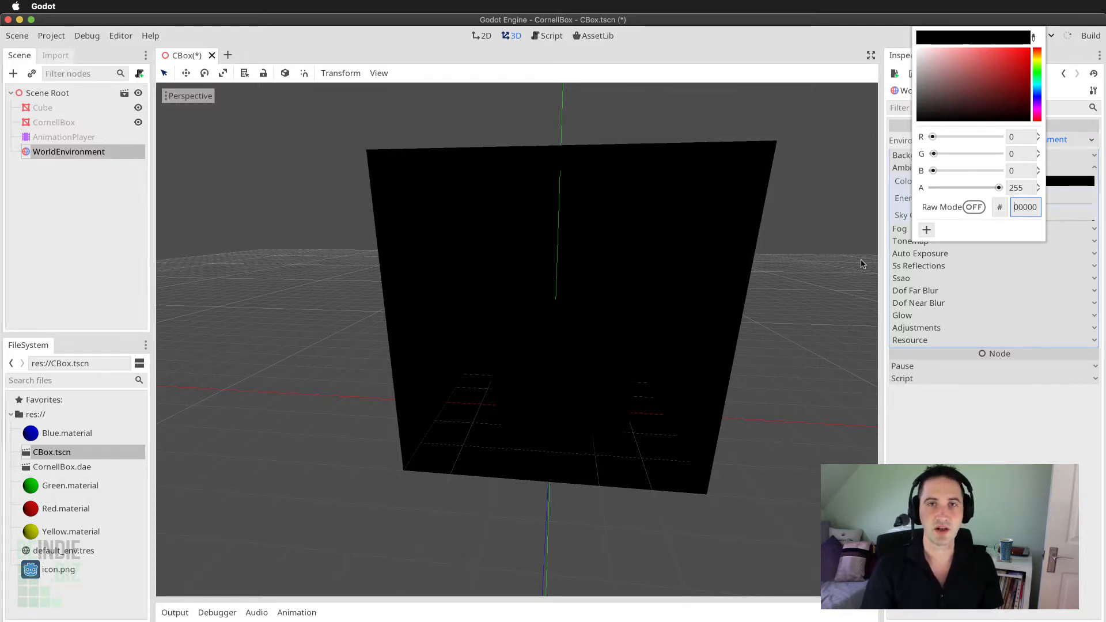
click(912, 399)
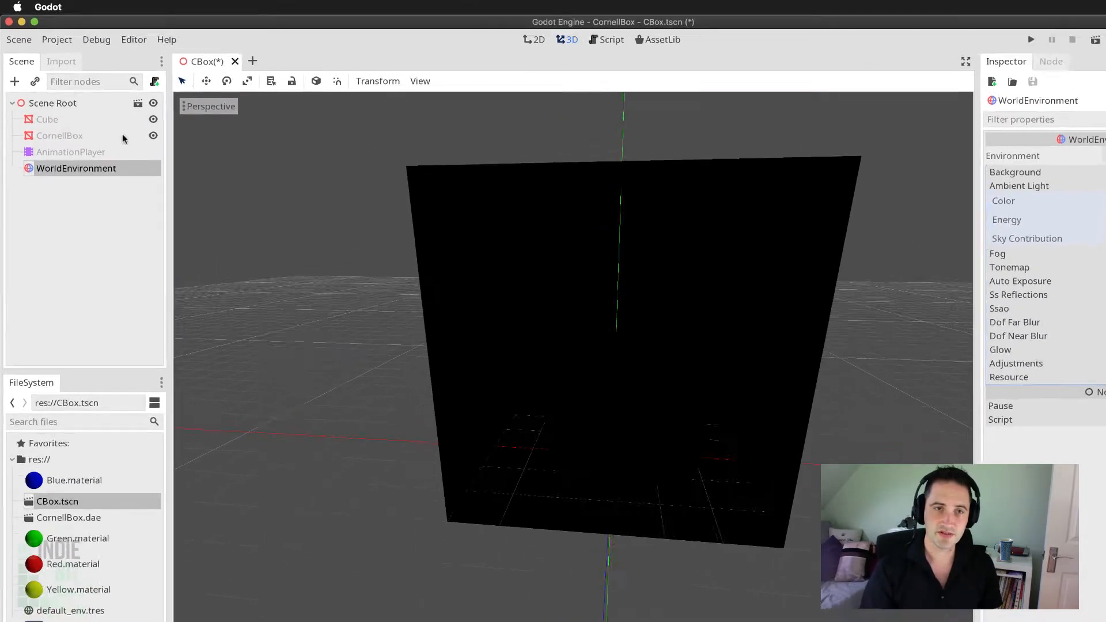
Add an OmniLight node as a child of Scene Root
click(76, 102)
right_click(76, 102)
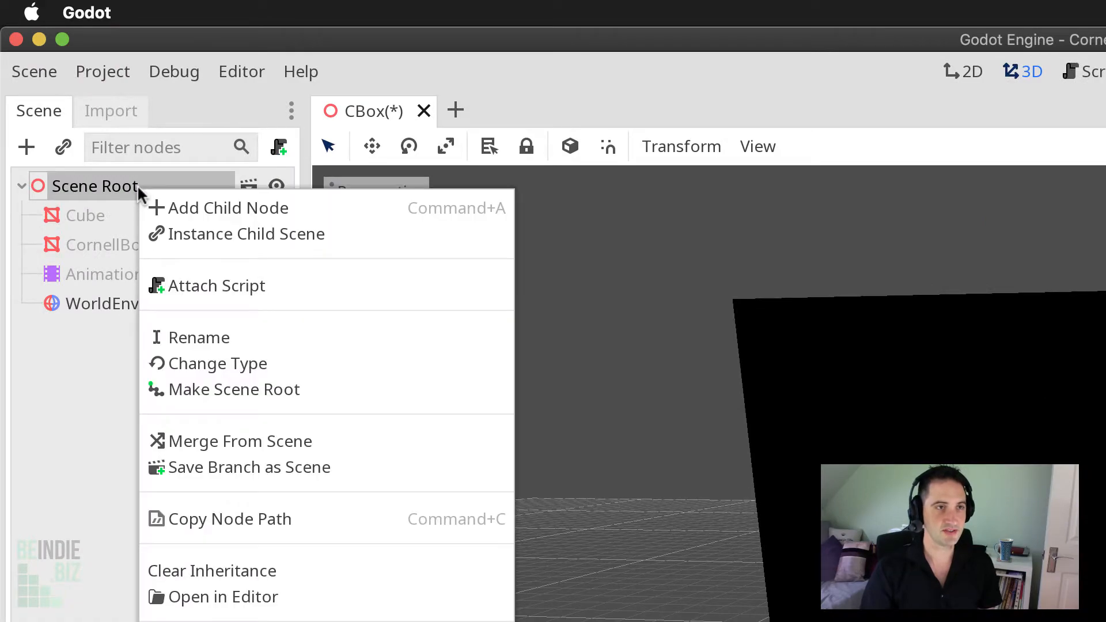
click(276, 210)
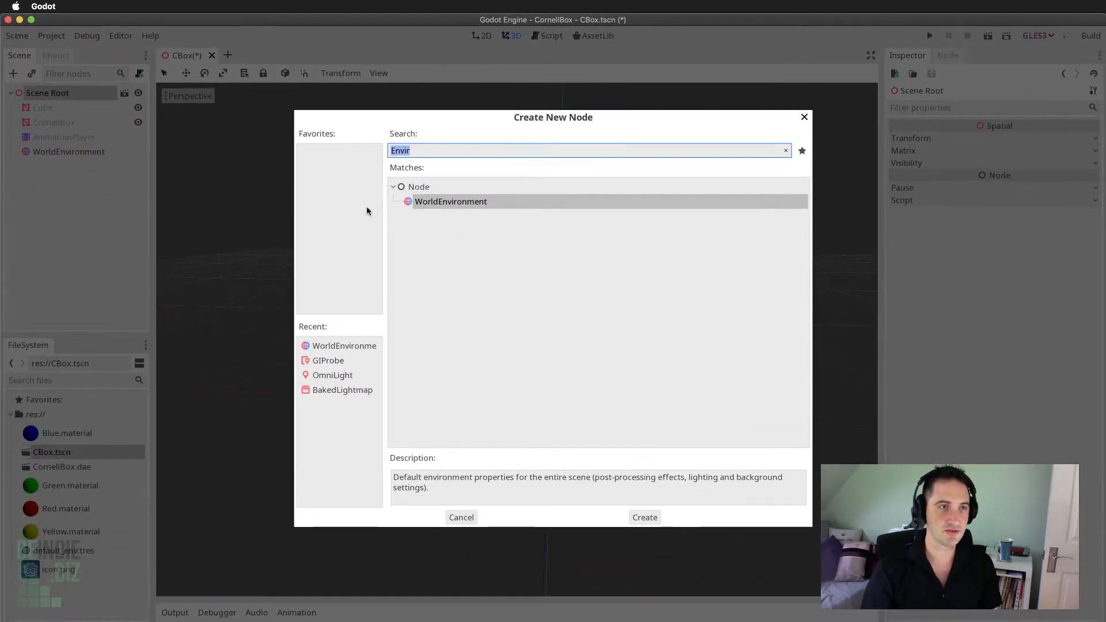
text(Light)
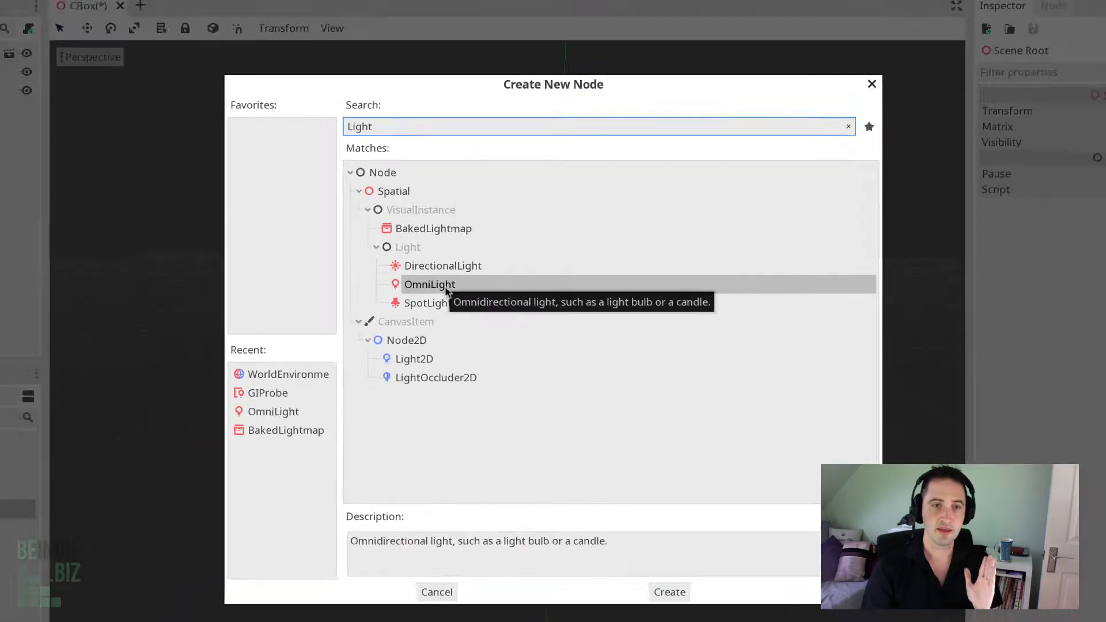
double_click(384, 312)
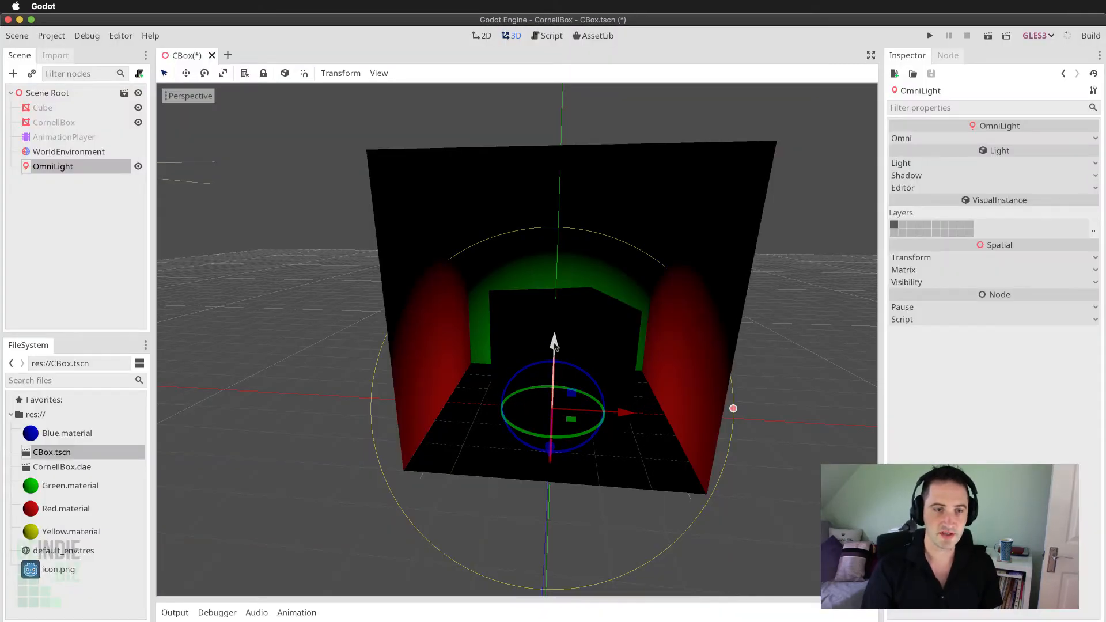
Move the OmniLight up above the cube, toward the box's open front and close to the left red wall
drag(554, 342, 552, 171)
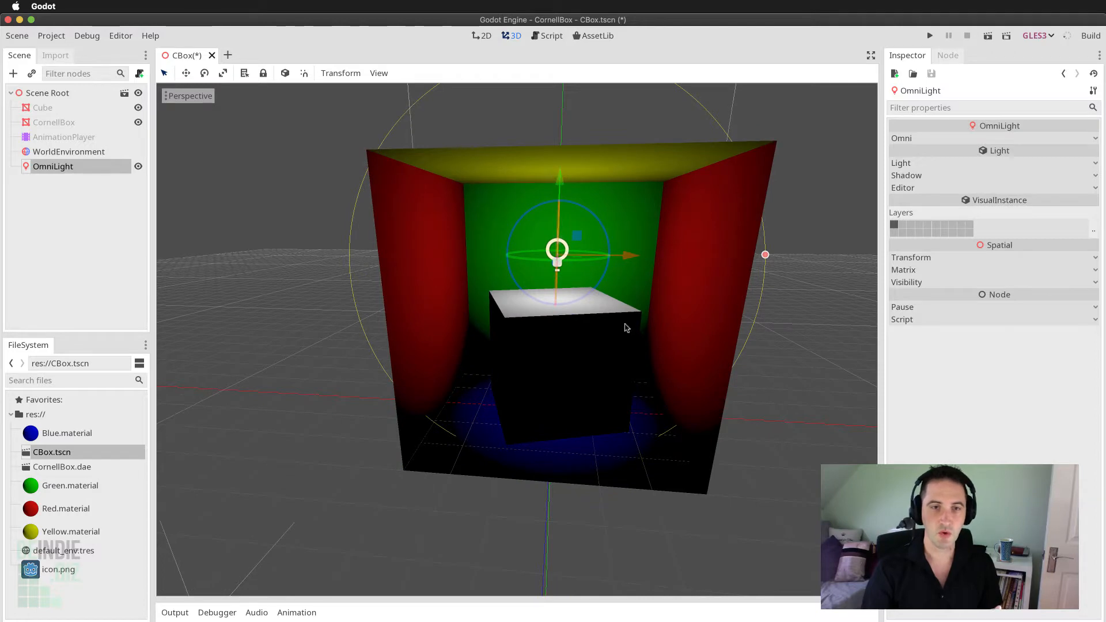
middle_drag(625, 323, 612, 344)
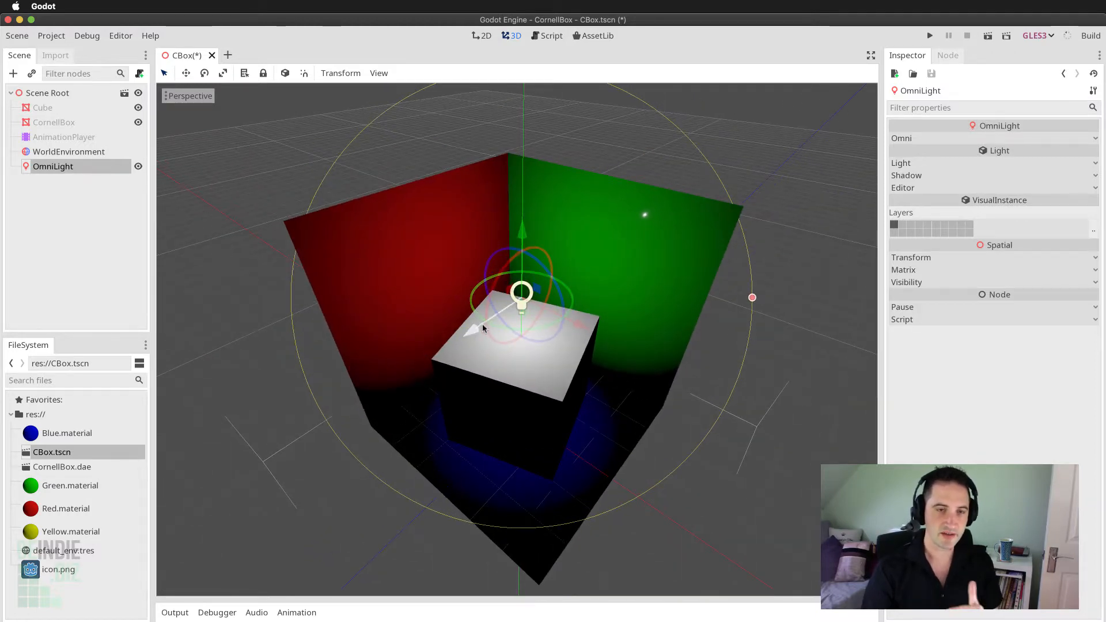
drag(470, 324, 420, 361)
middle_drag(530, 393, 597, 310)
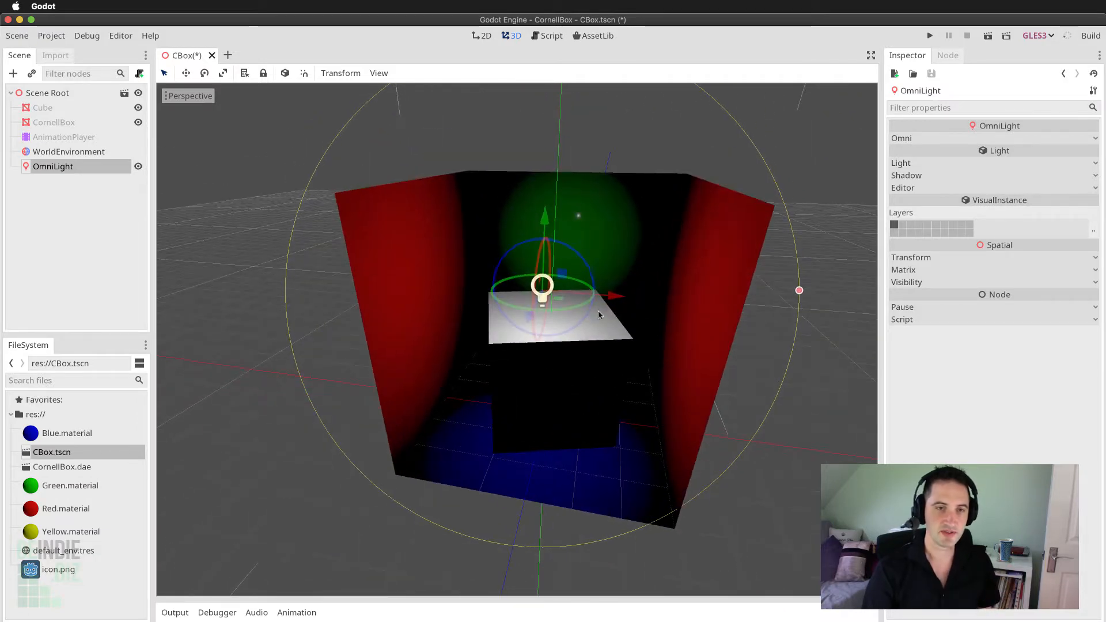
drag(602, 292, 530, 289)
middle_drag(558, 387, 485, 362)
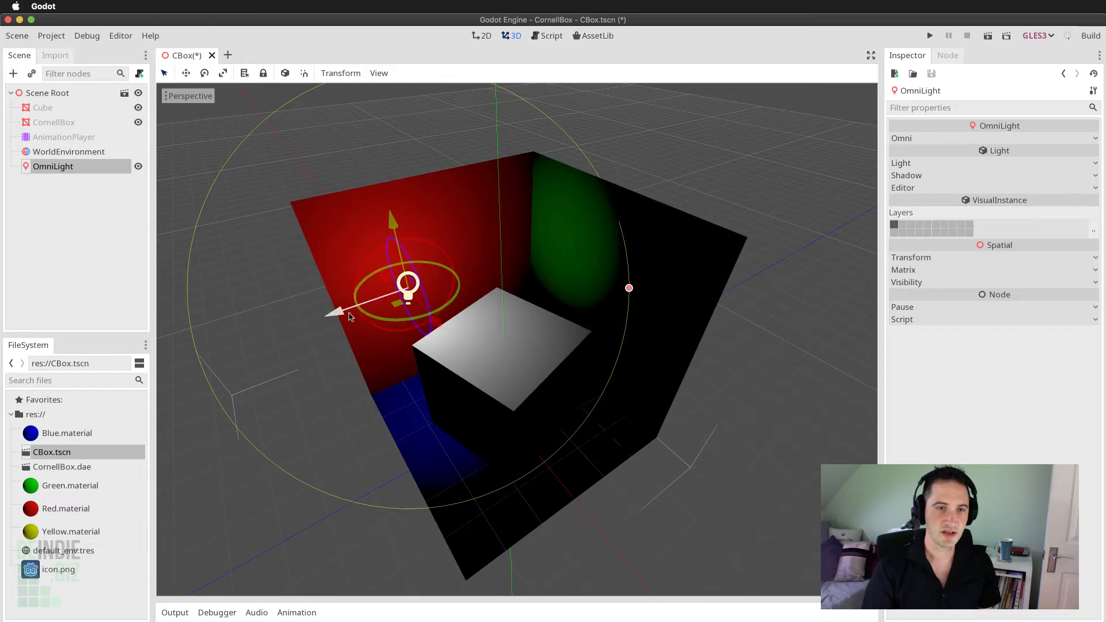
drag(338, 317, 336, 321)
Examine from several angles how the OmniLight illuminates the cube's faces and the colored box walls
middle_drag(336, 321, 397, 378)
scroll(397, 379, up, 2)
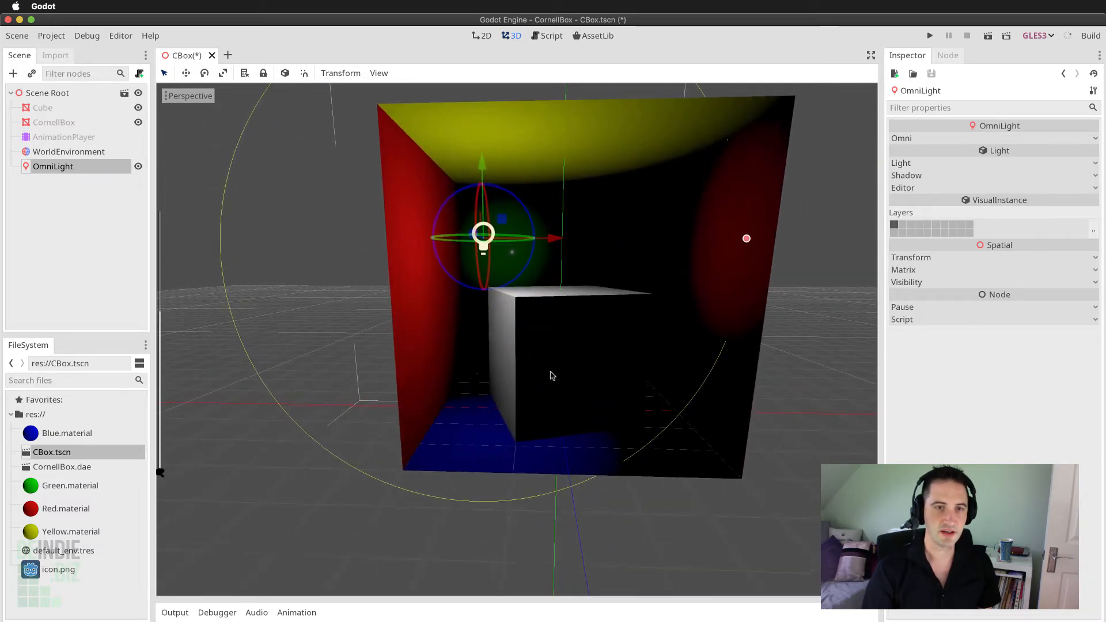
middle_drag(582, 318, 585, 385)
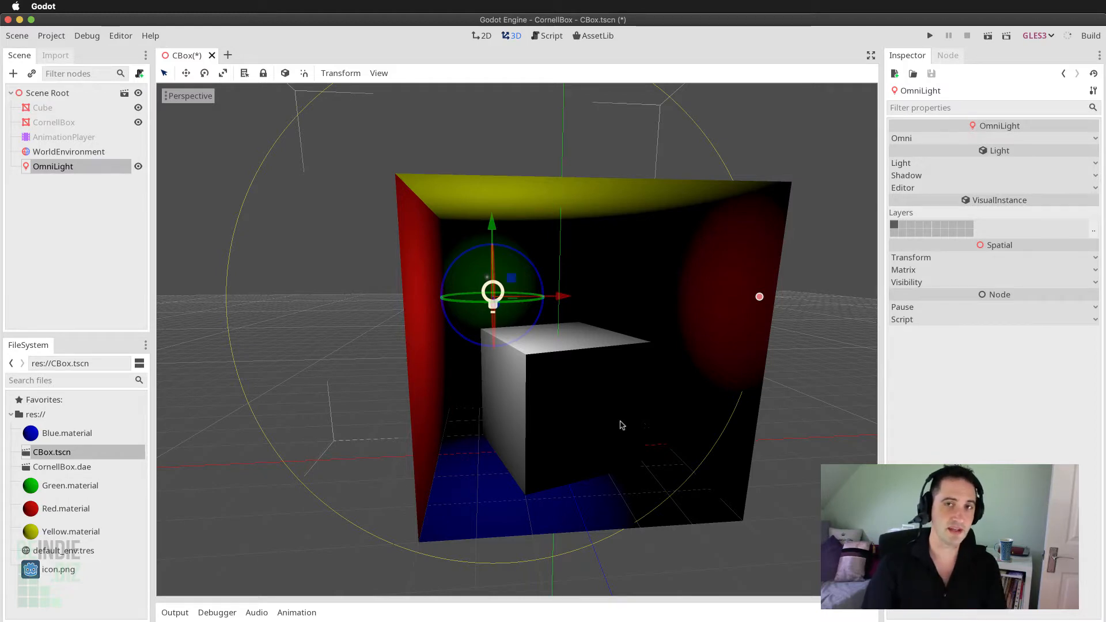
scroll(611, 402, up, 10)
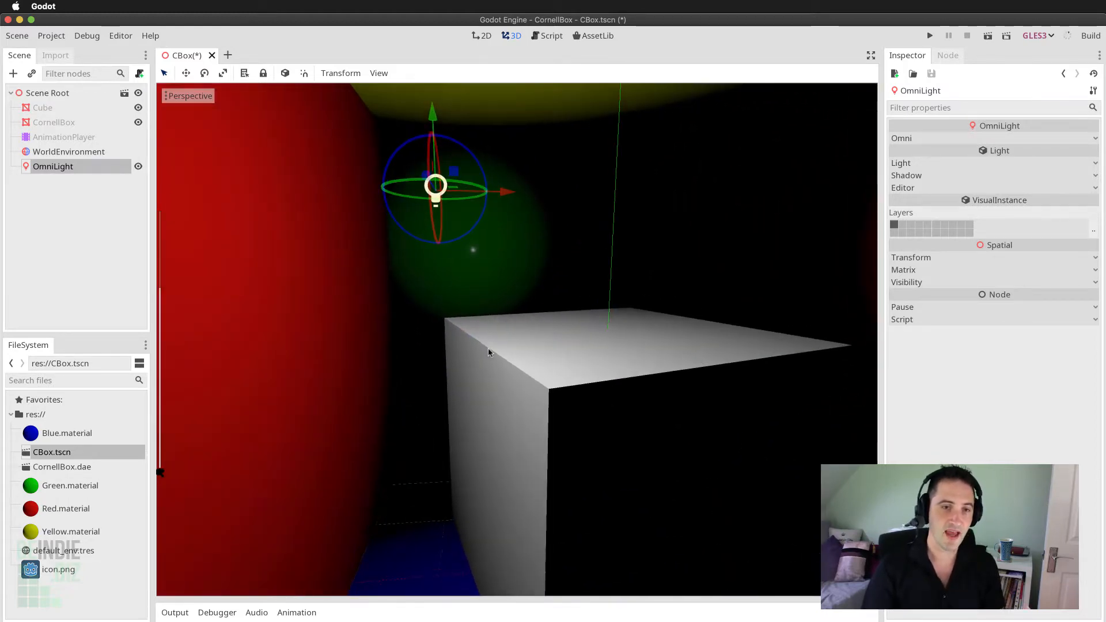
scroll(489, 348, down, 4)
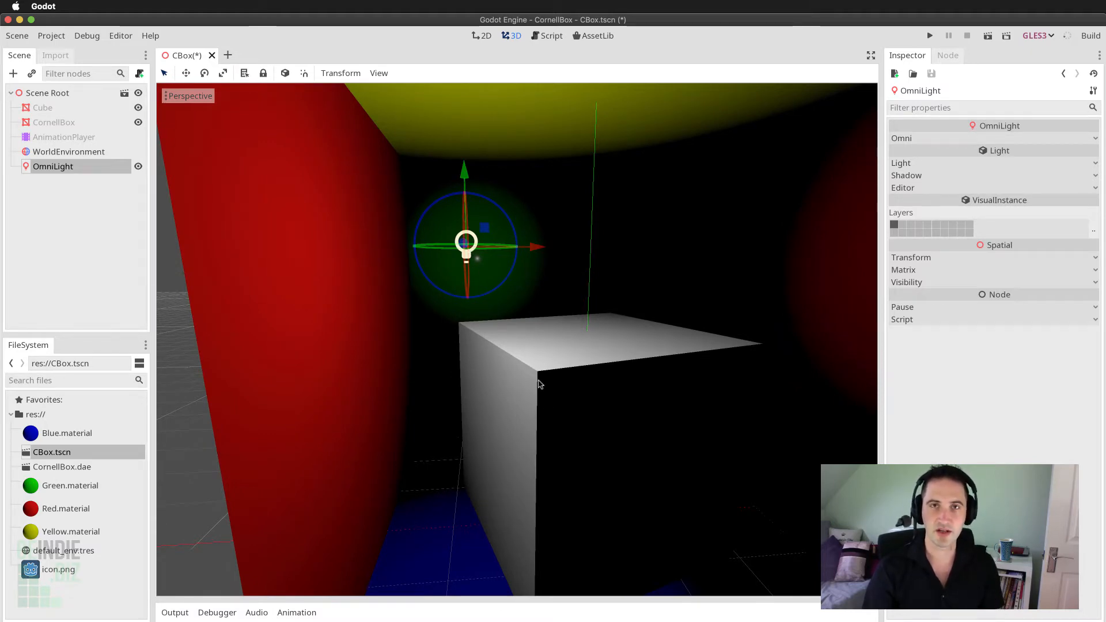
scroll(540, 380, down, 1)
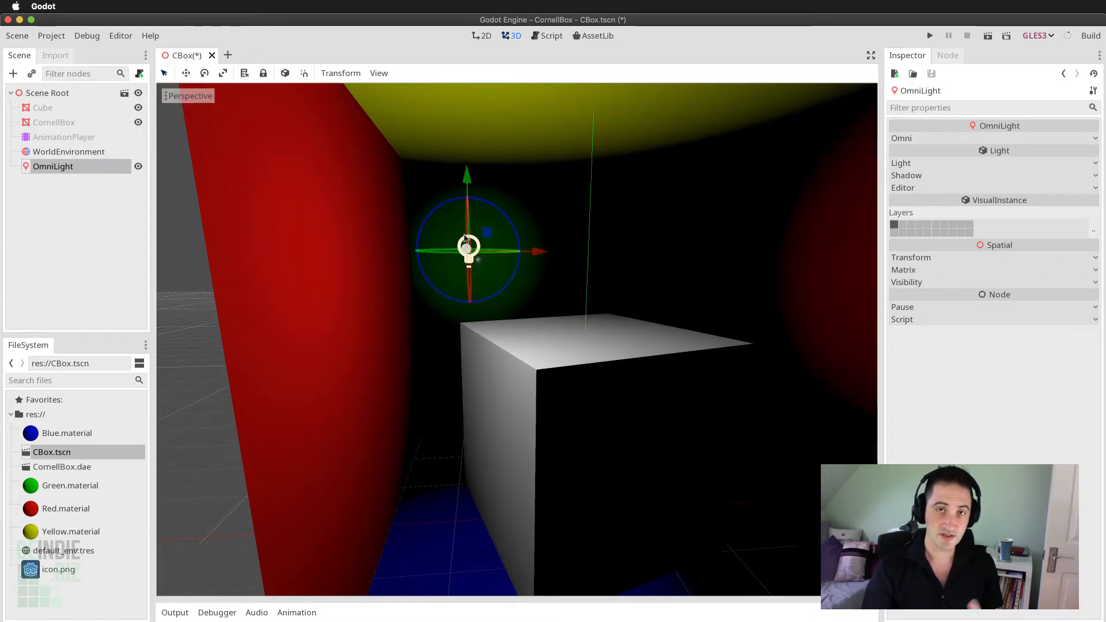
middle_drag(513, 404, 636, 399)
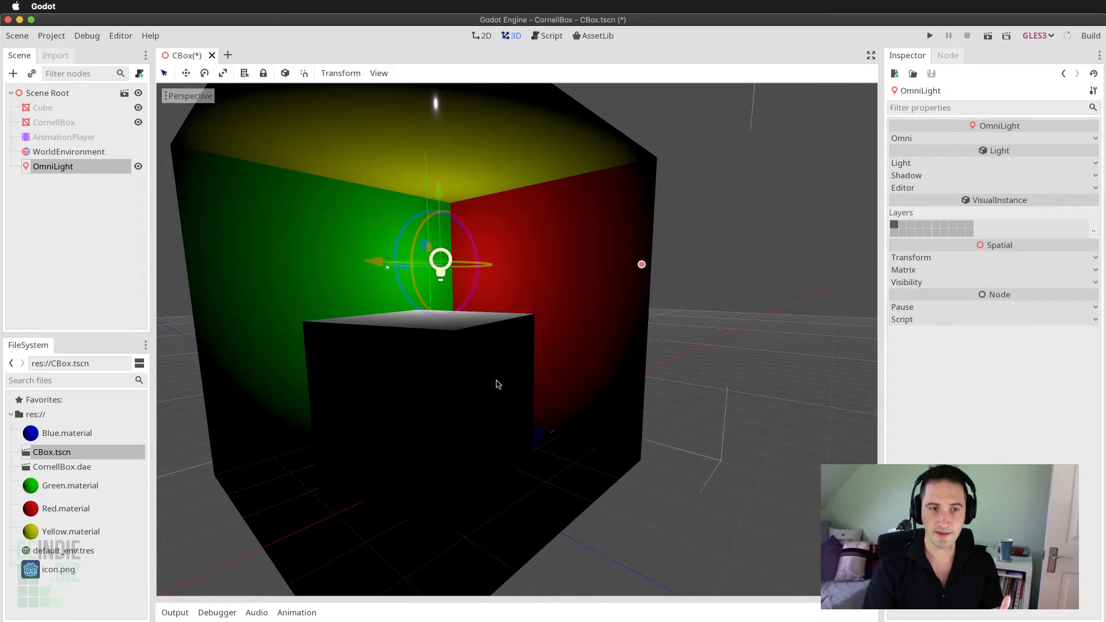
scroll(452, 280, up, 1)
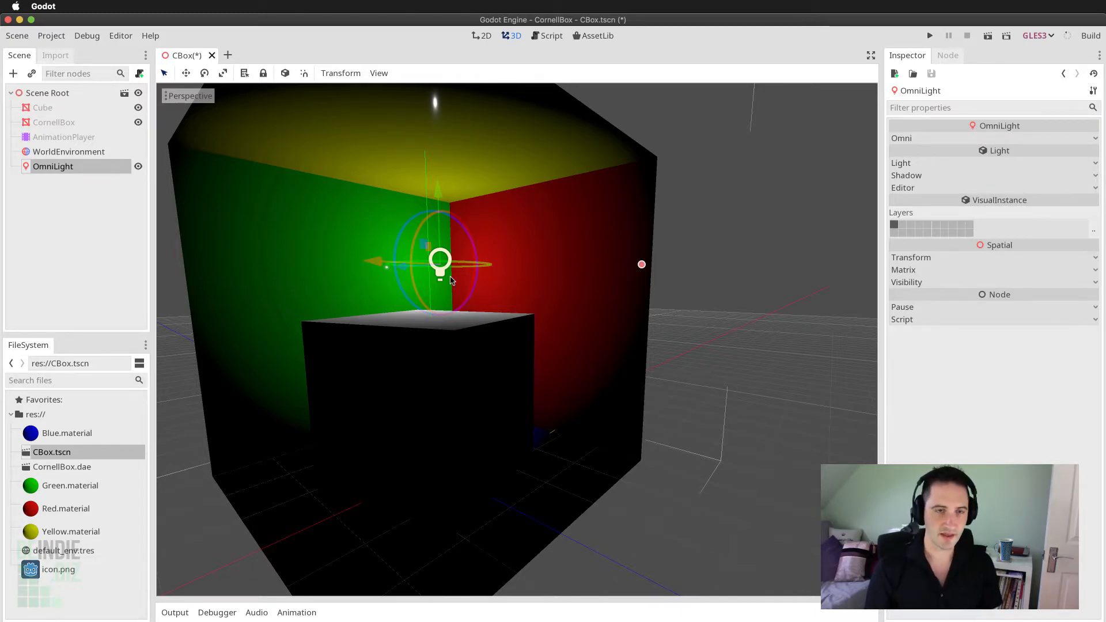
middle_drag(451, 280, 447, 266)
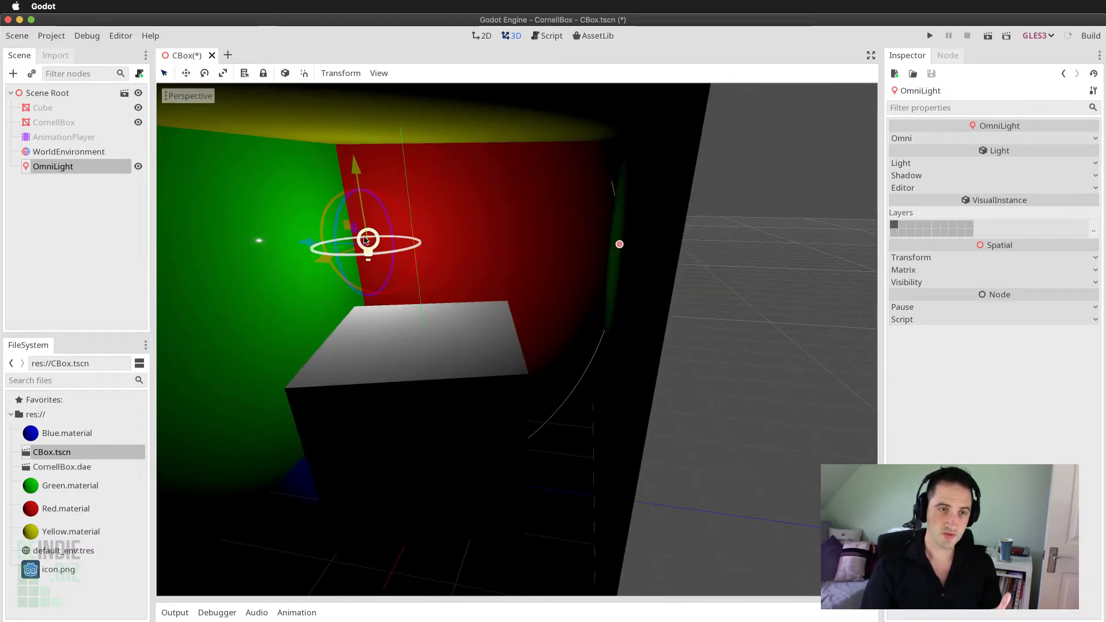
mouse_move(637, 323)
middle_down()
mouse_move(647, 323)
mouse_move(639, 315)
middle_up()
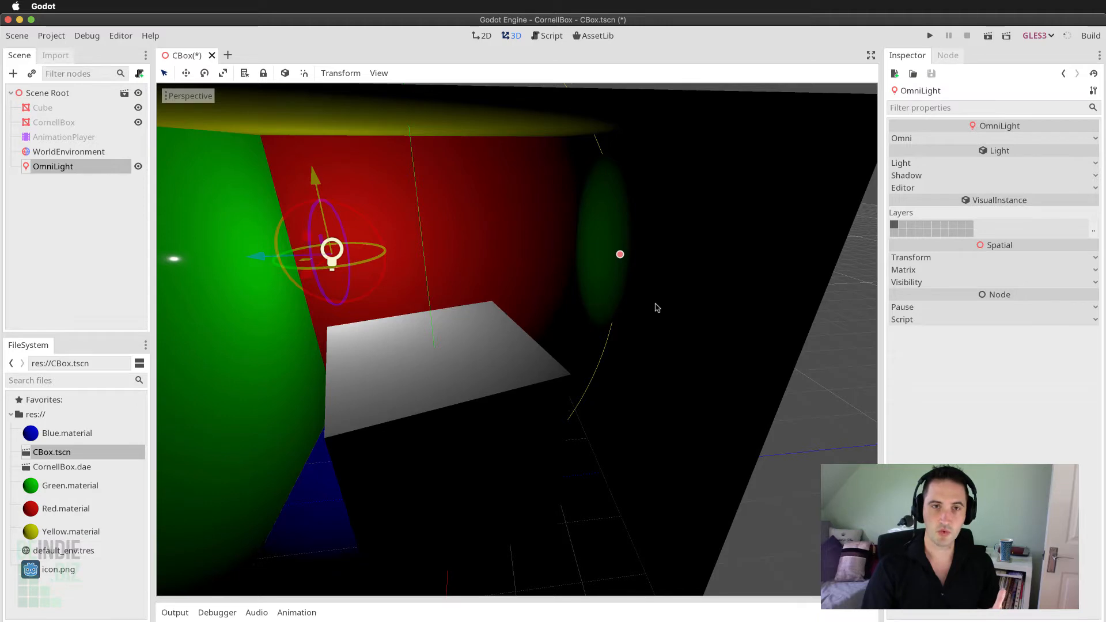
middle_drag(657, 308, 553, 345)
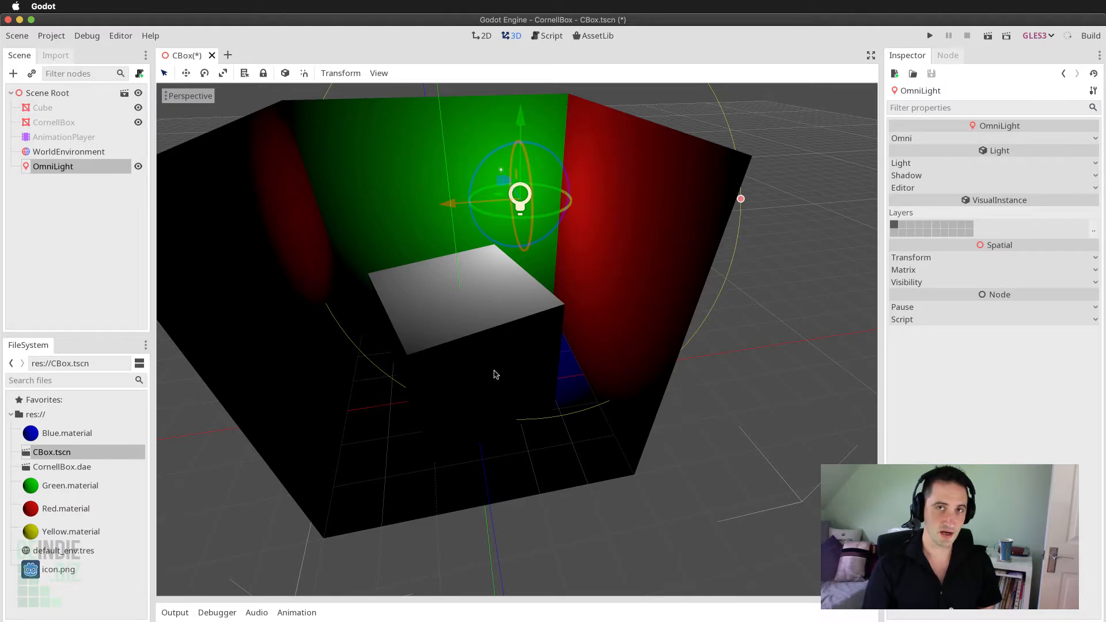
Enable Use In Baked Light in the geometry settings of both the CornellBox and Cube meshes
middle_drag(587, 378, 459, 320)
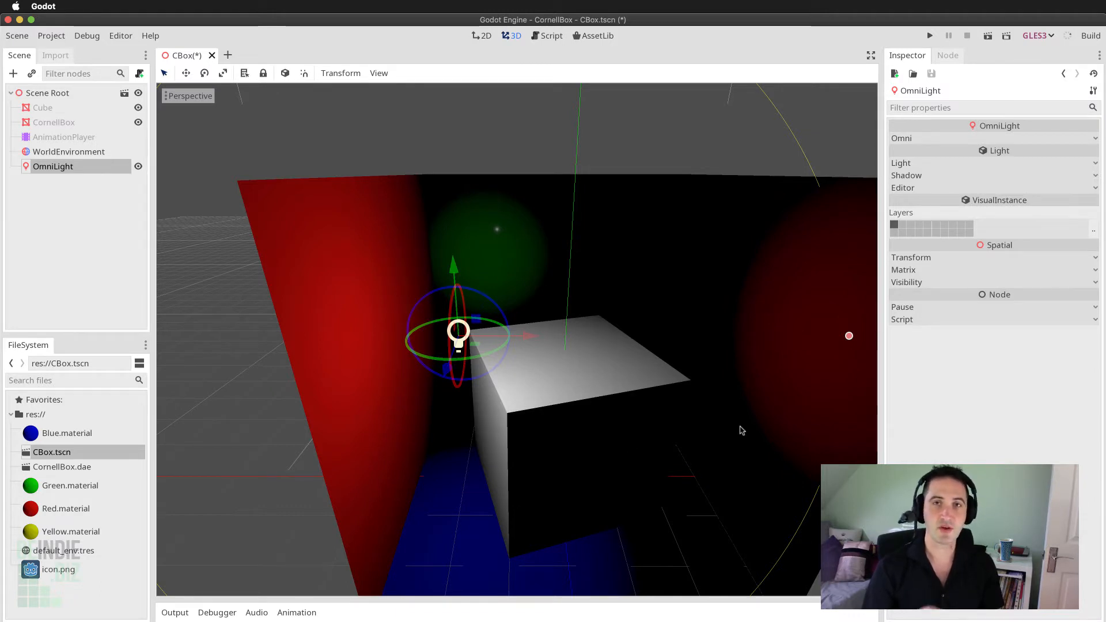
scroll(617, 420, down, 3)
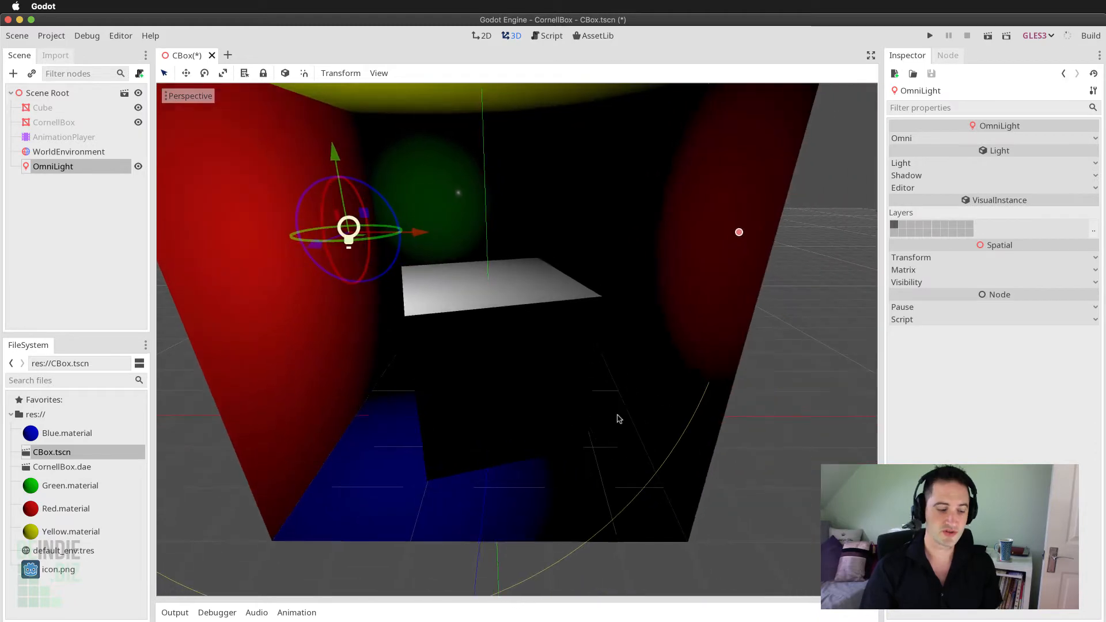
scroll(592, 414, up, 3)
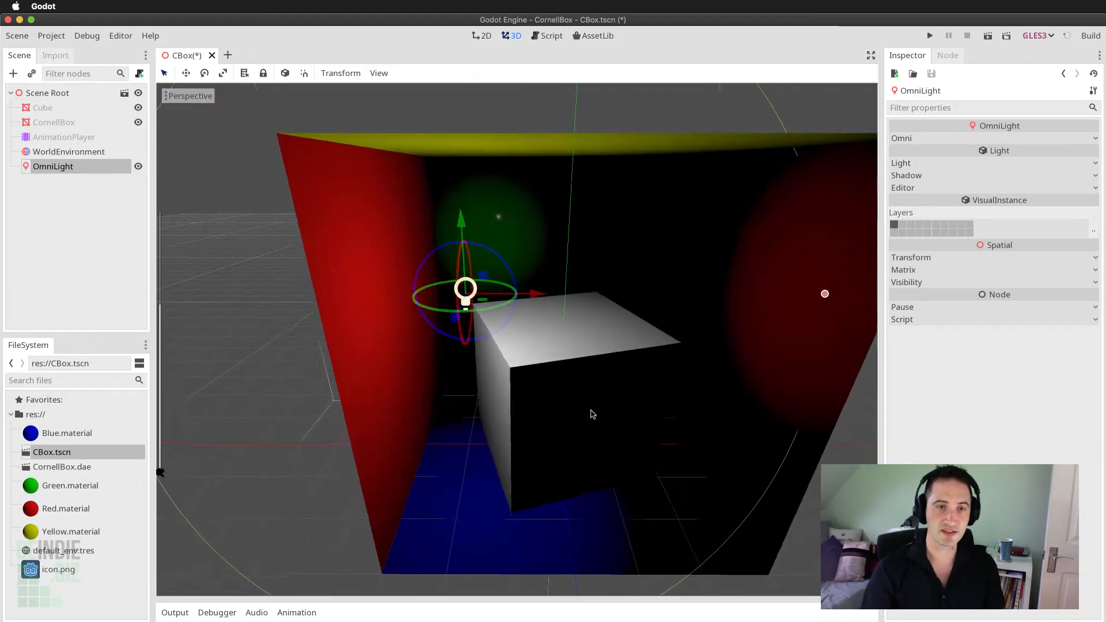
scroll(602, 426, down, 5)
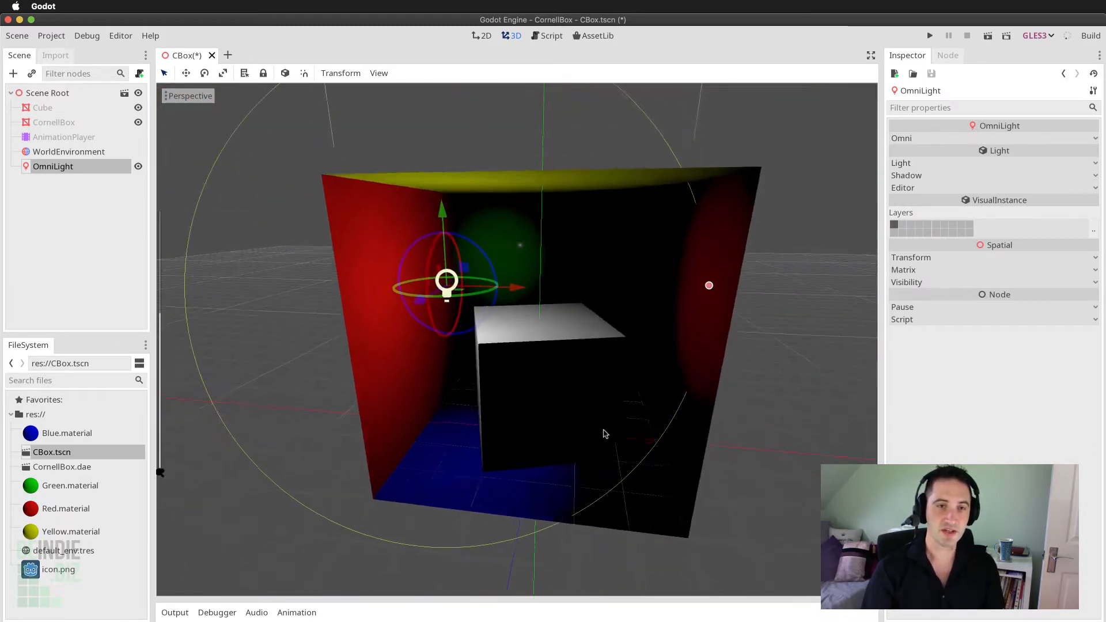
scroll(605, 433, down, 2)
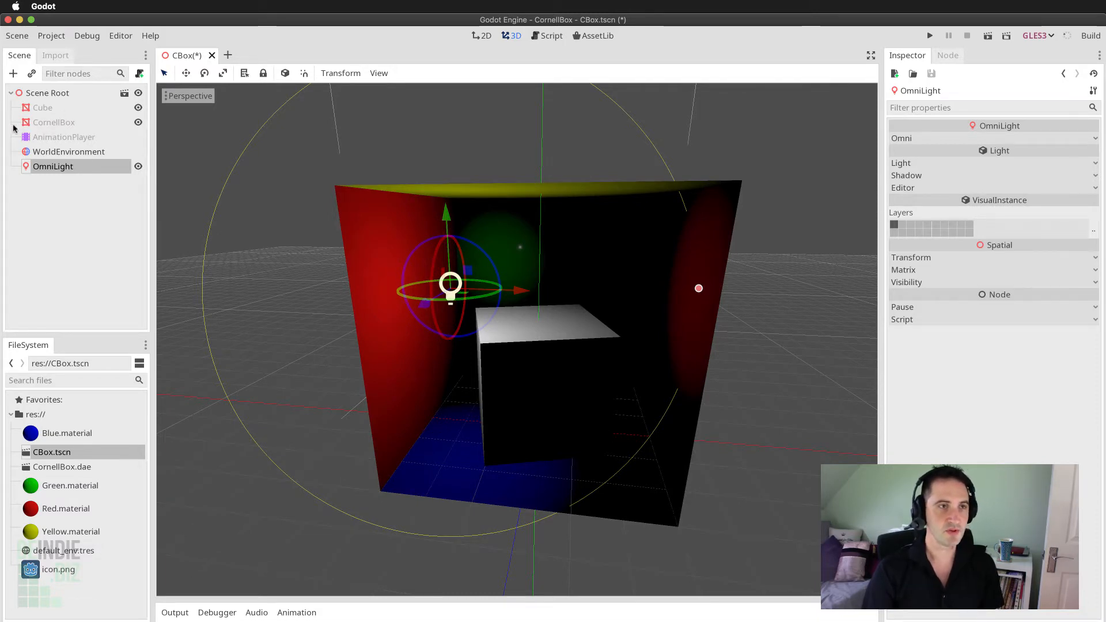
click(66, 122)
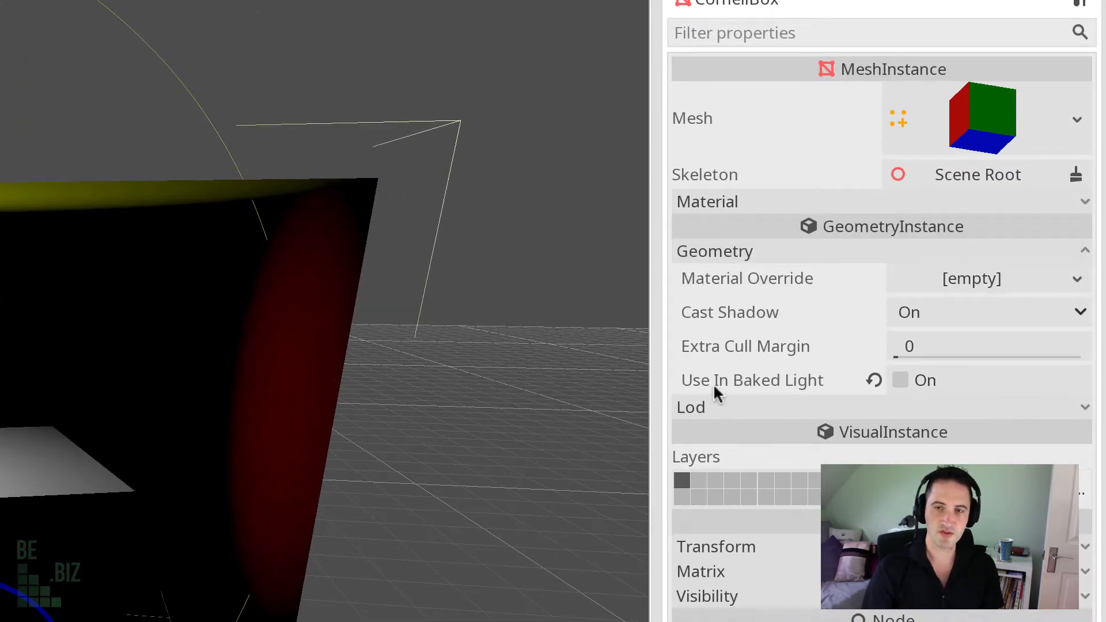
click(899, 382)
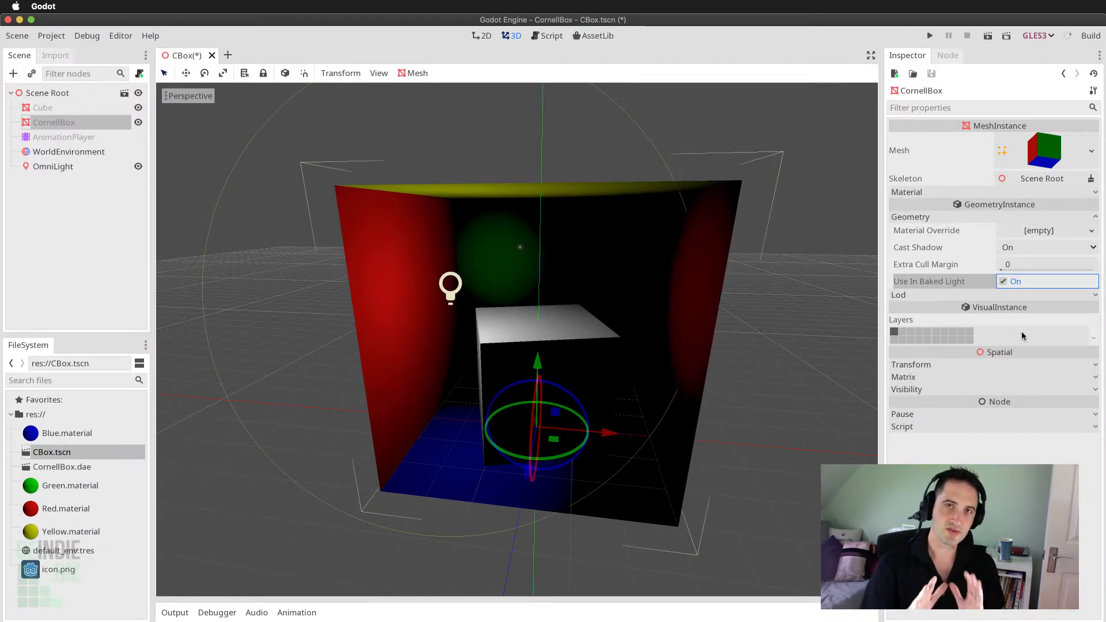
click(49, 107)
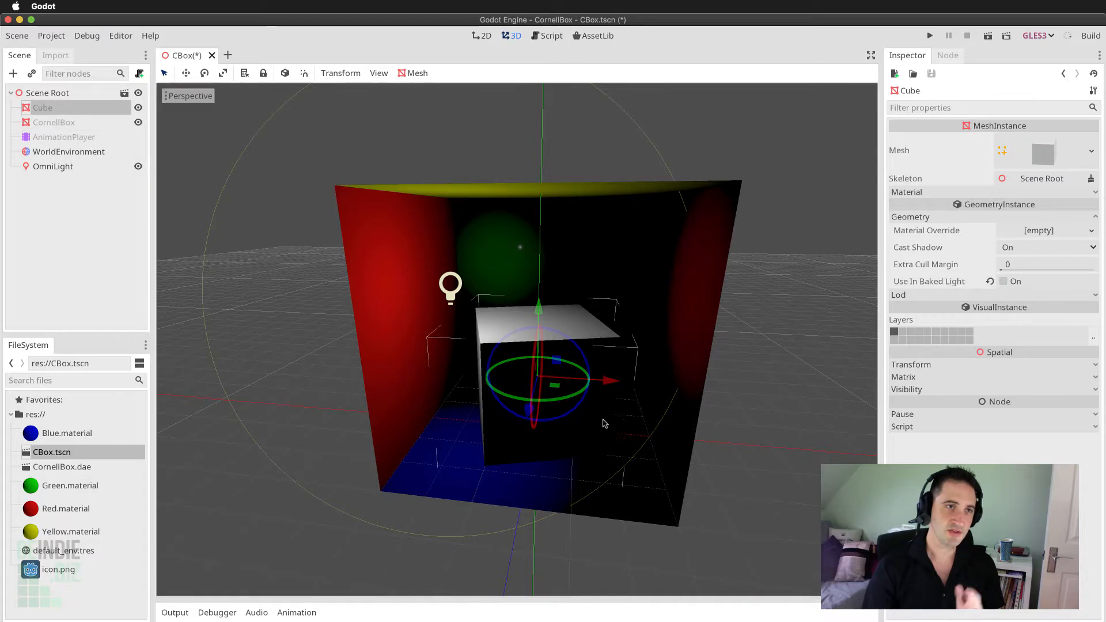
click(1003, 281)
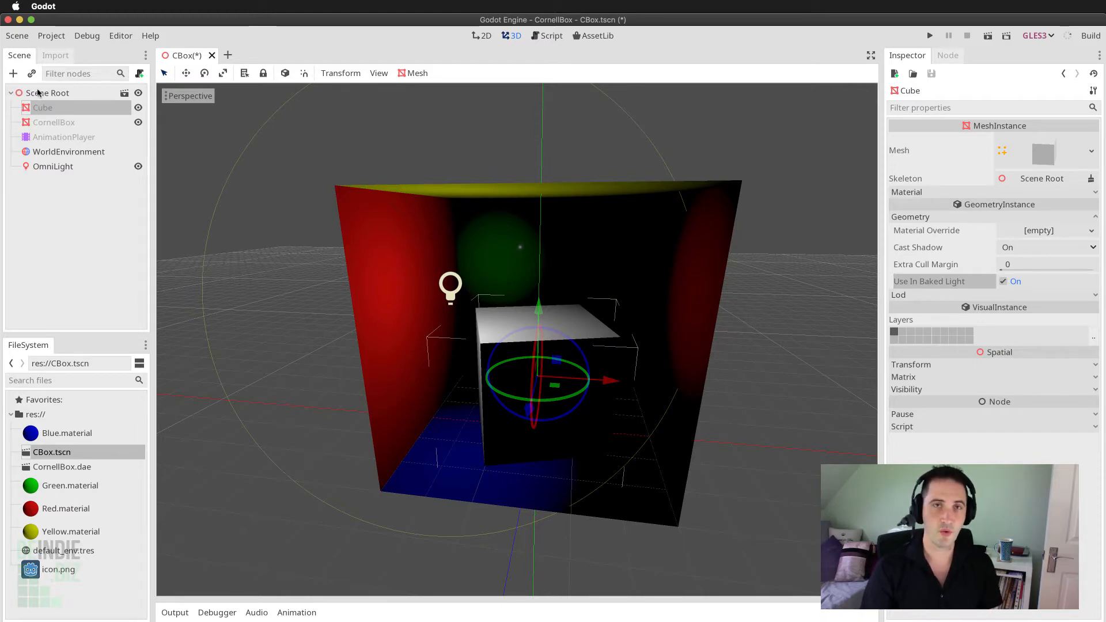
Add a GIProbe node as a child of Scene Root
click(66, 92)
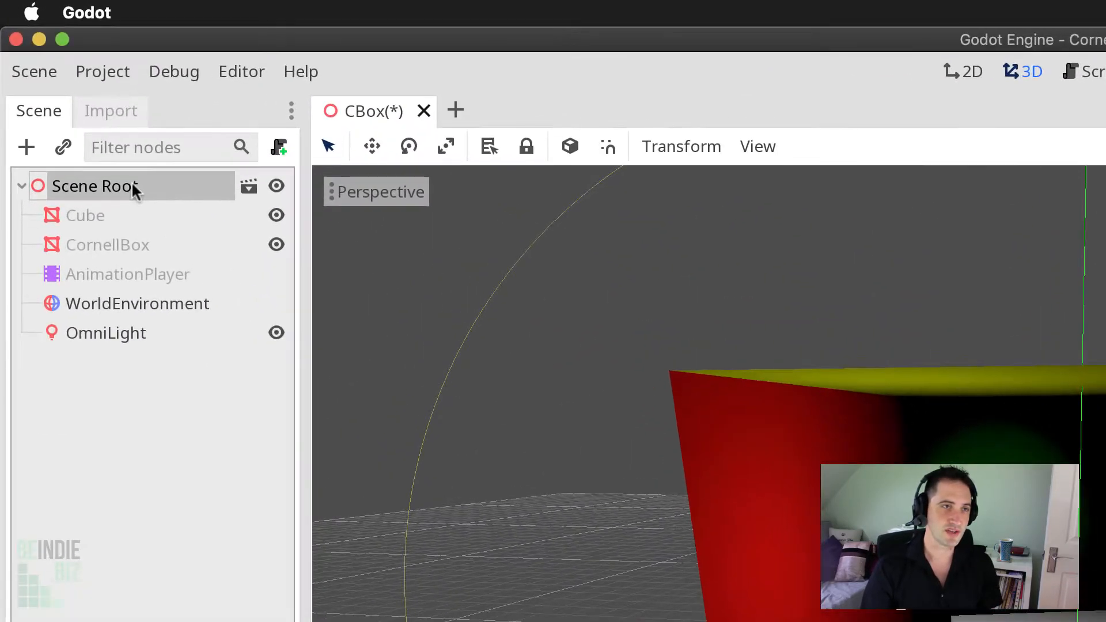
right_click(132, 184)
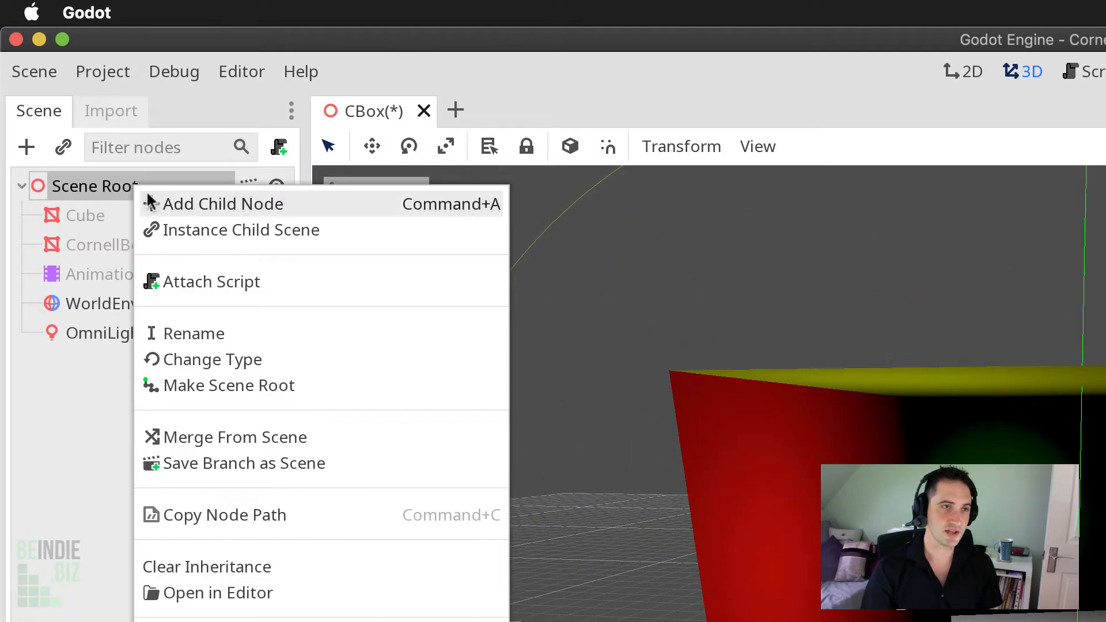
click(205, 203)
text(GiPro)
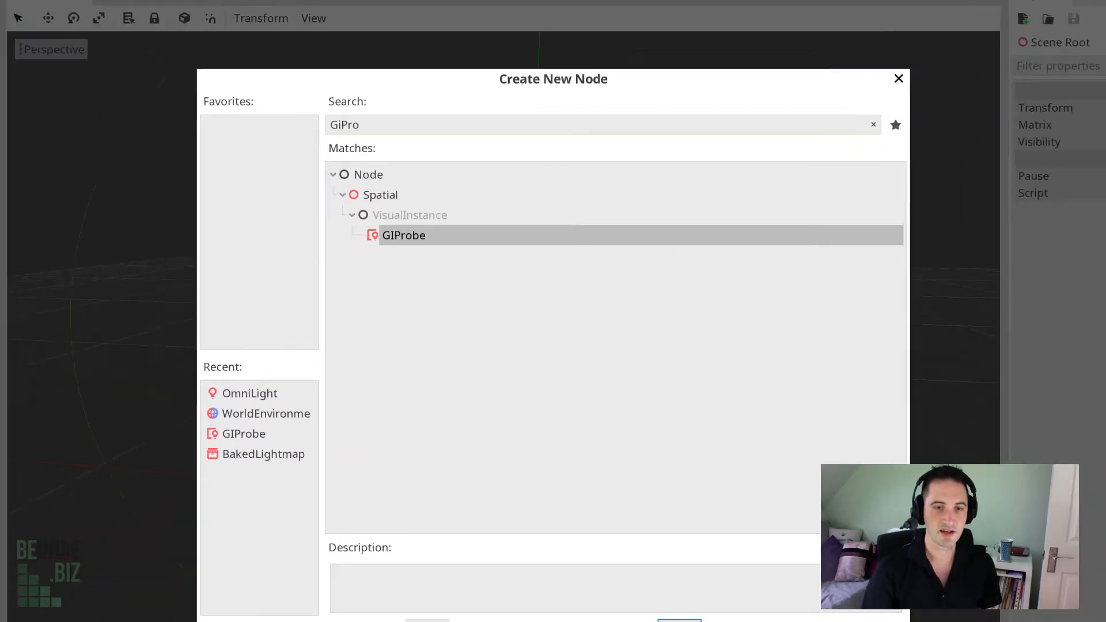
key(Return)
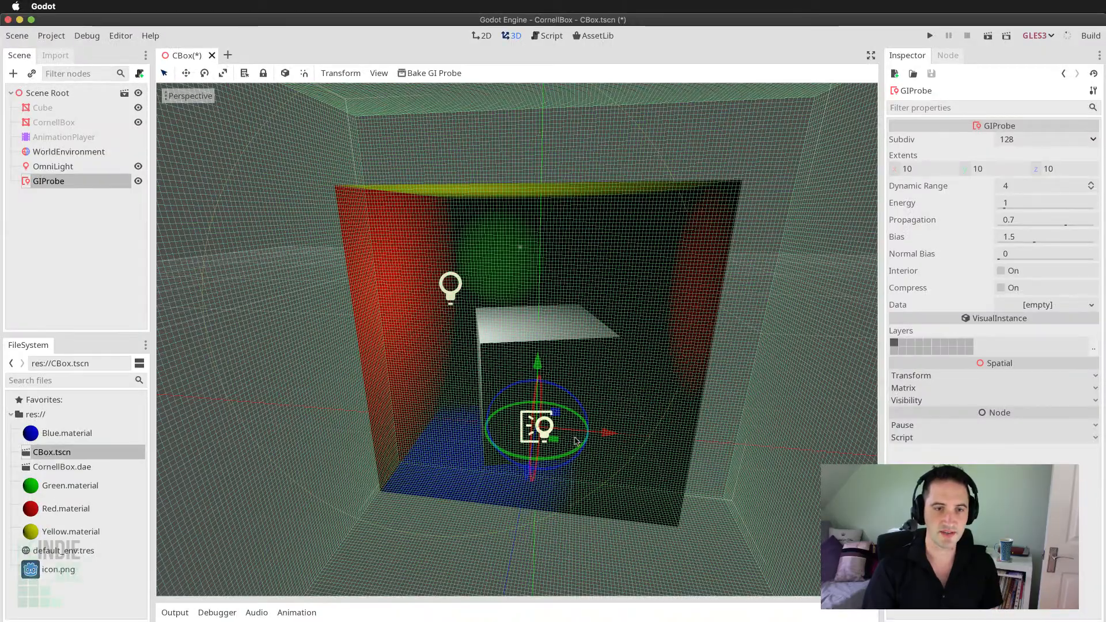
Try narrowing the GIProbe volume along X in the viewport to an extent of about 5.78
scroll(576, 441, down, 6)
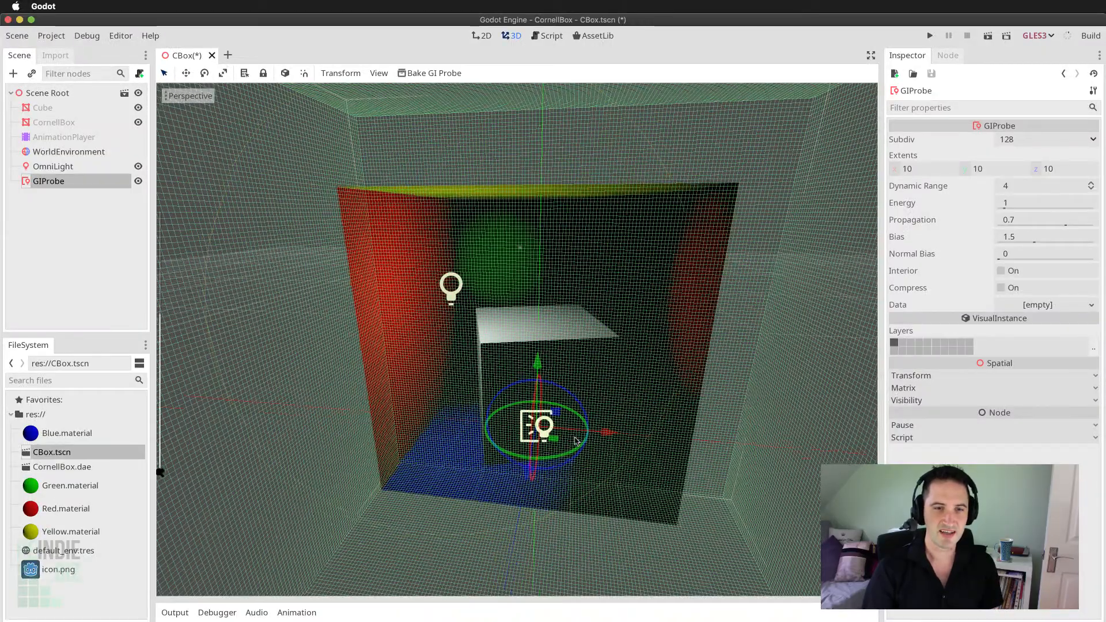
mouse_move(666, 476)
middle_down()
mouse_move(641, 459)
mouse_move(672, 452)
mouse_move(675, 464)
middle_up()
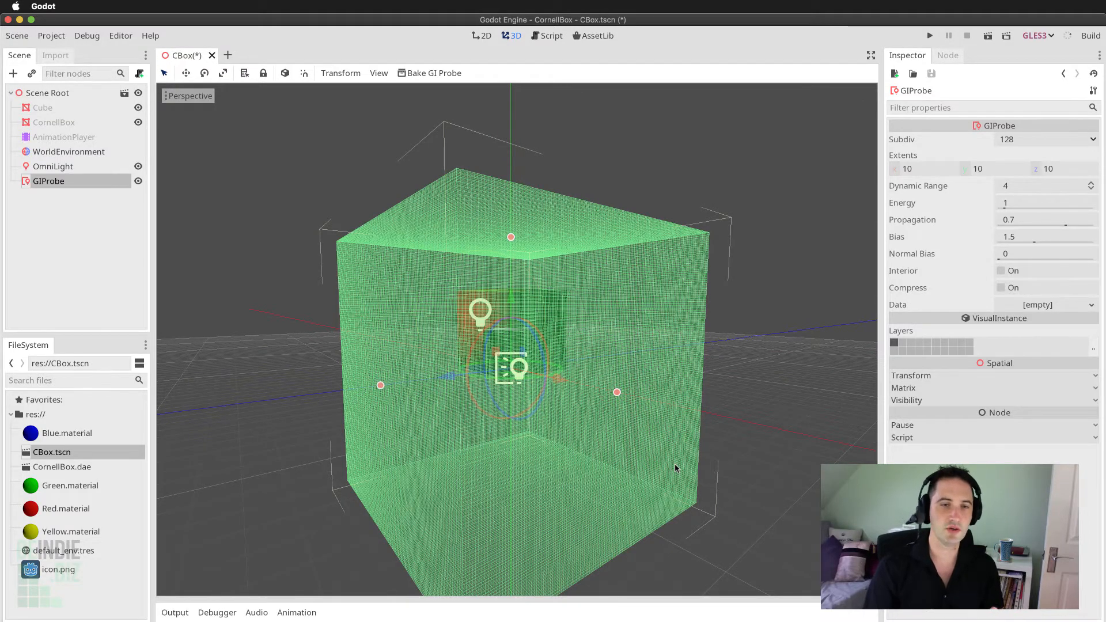
mouse_move(622, 469)
middle_down()
mouse_move(563, 477)
mouse_move(609, 467)
middle_up()
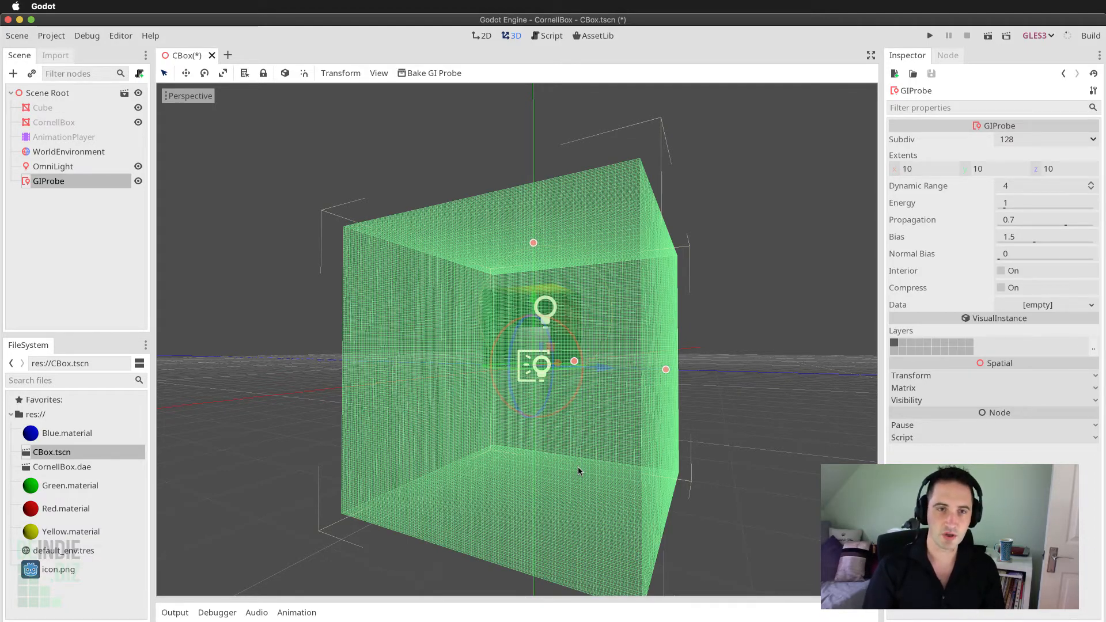
middle_drag(766, 483, 616, 435)
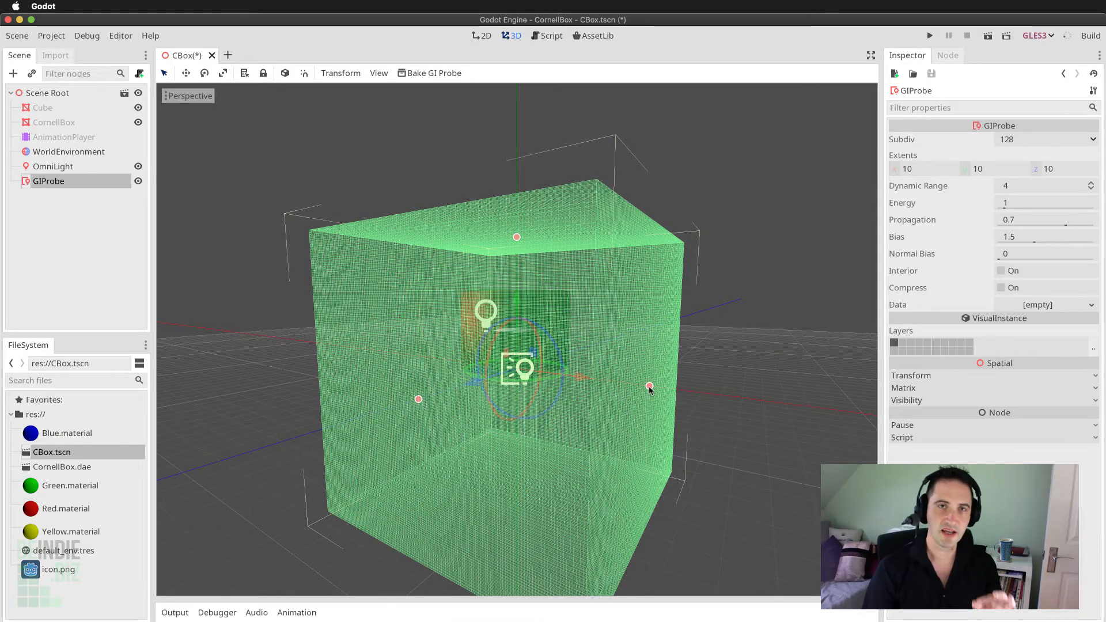
drag(648, 386, 617, 448)
middle_drag(617, 448, 630, 447)
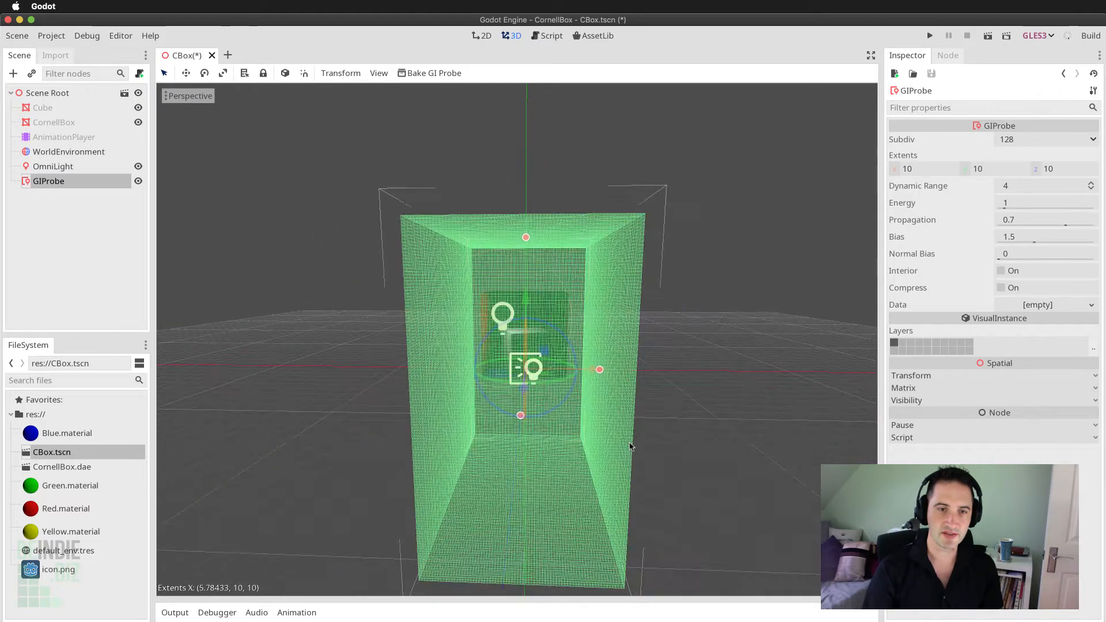
drag(603, 376, 601, 374)
middle_drag(609, 405, 586, 410)
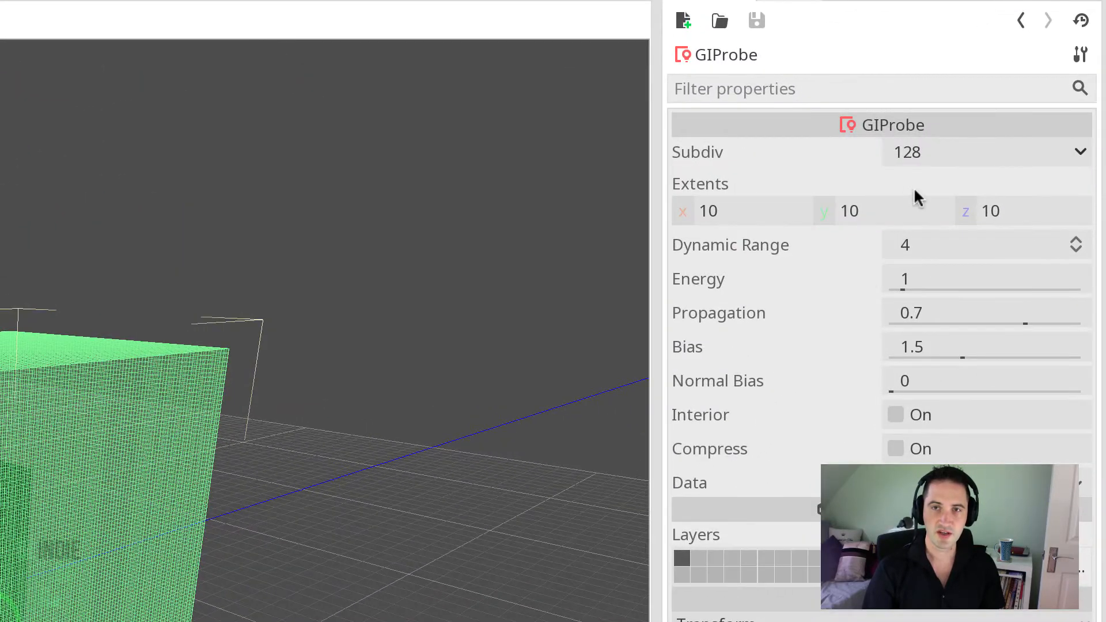
Set the GIProbe's X extent to 3.56 to fit the volume closely around the box's width
mouse_move(704, 214)
mouse_down()
mouse_move(729, 214)
mouse_move(659, 215)
mouse_move(696, 217)
mouse_up()
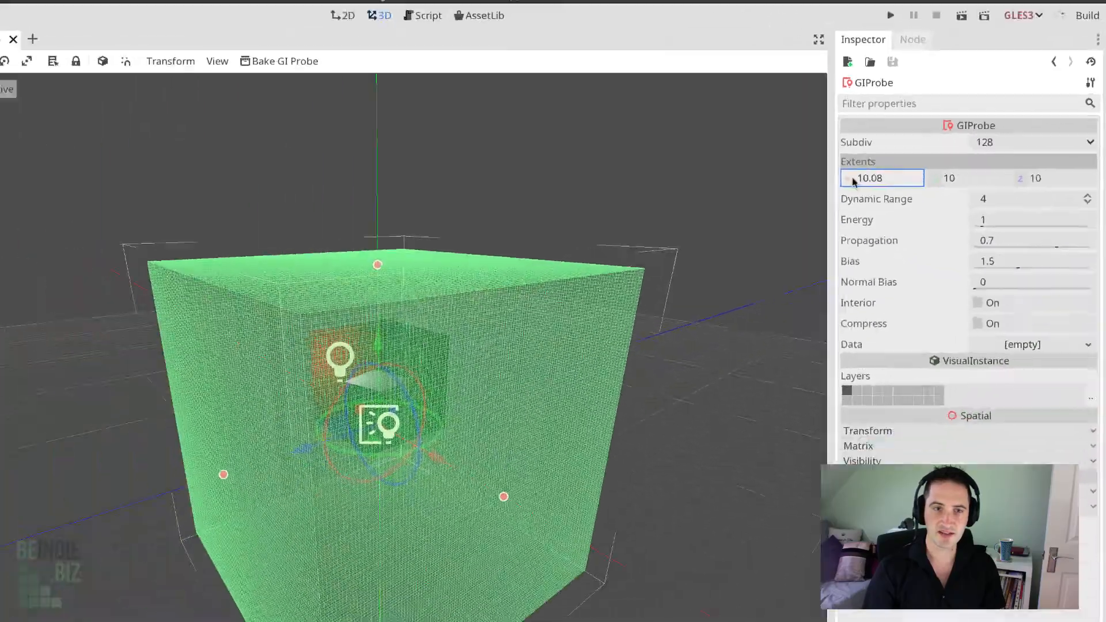
drag(854, 182, 810, 182)
drag(923, 169, 850, 168)
middle_drag(744, 362, 736, 362)
scroll(736, 362, up, 1)
click(894, 168)
drag(895, 169, 897, 171)
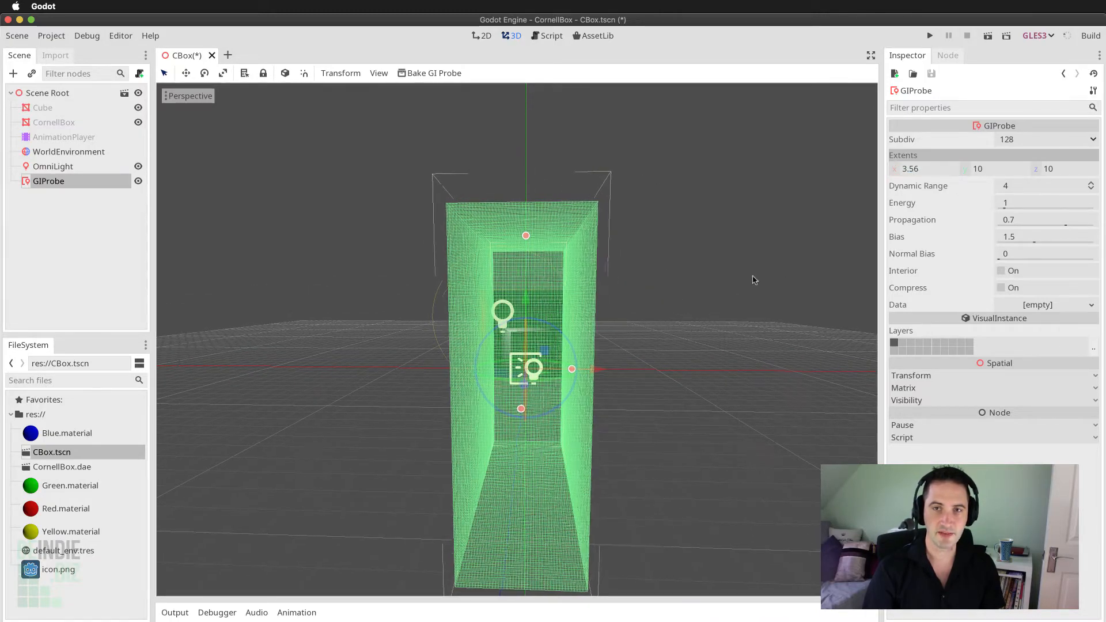
Set the GIProbe's Y extent to 6.48 and move the probe up so it is vertically centered on the box
middle_drag(753, 276, 698, 288)
drag(974, 169, 913, 170)
middle_drag(745, 296, 736, 323)
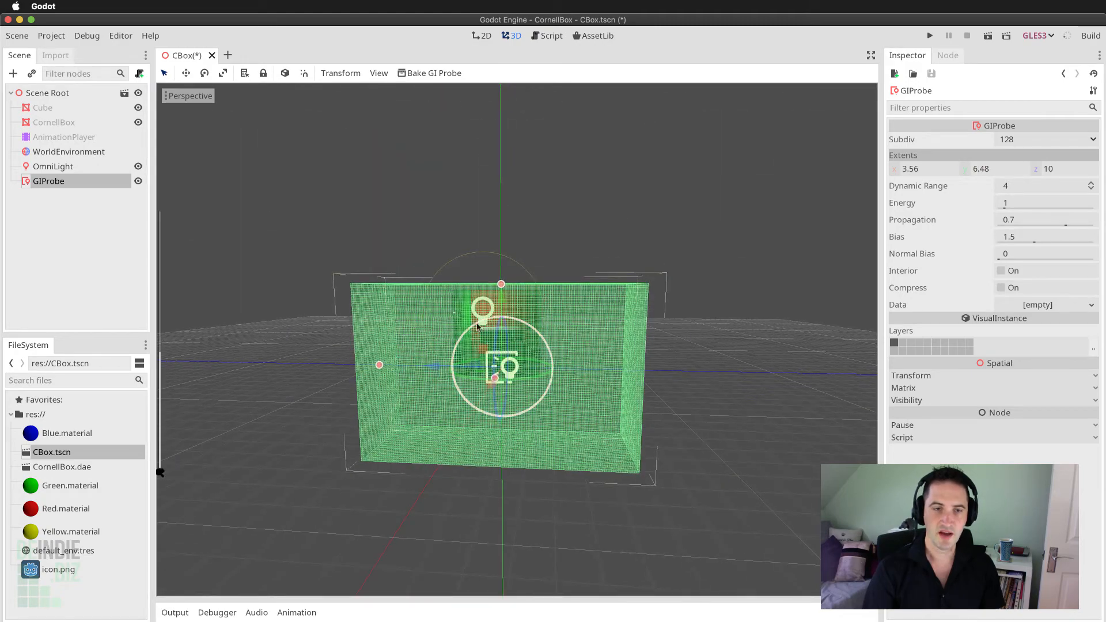
click(186, 74)
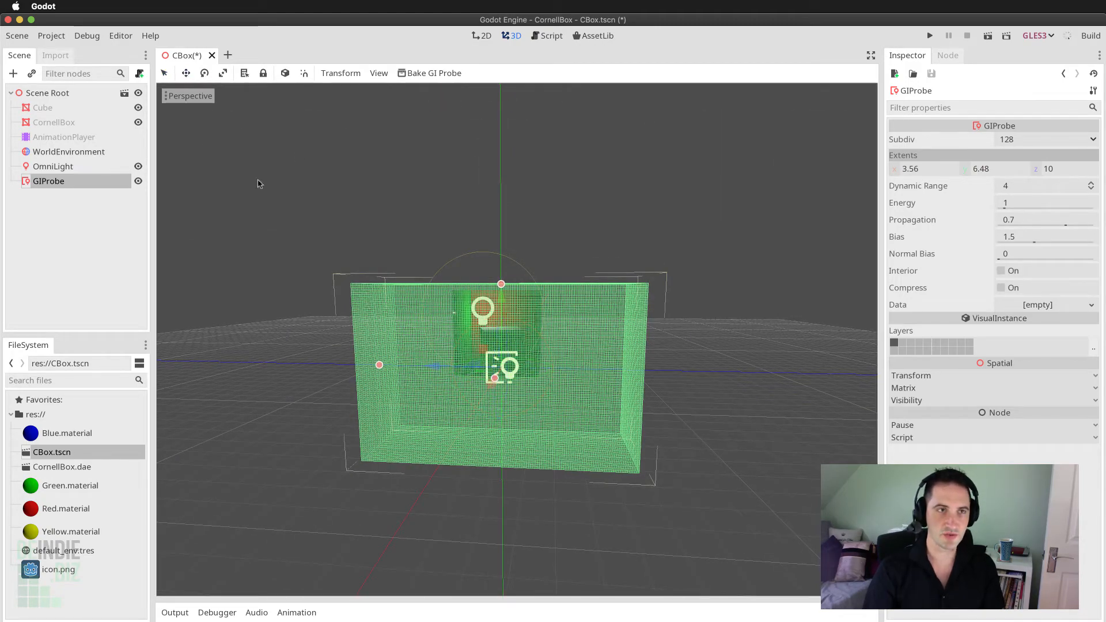
drag(502, 308, 501, 258)
middle_drag(533, 383, 579, 375)
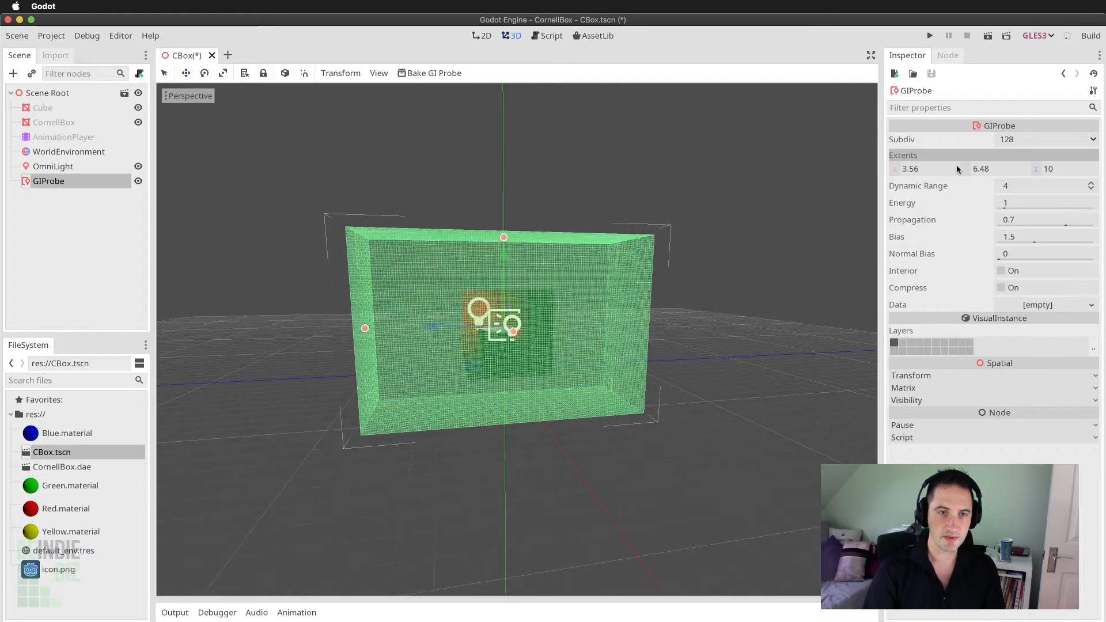
Set the GIProbe's Y extent to 3.36 so the volume just encloses the box's height
drag(978, 169, 961, 169)
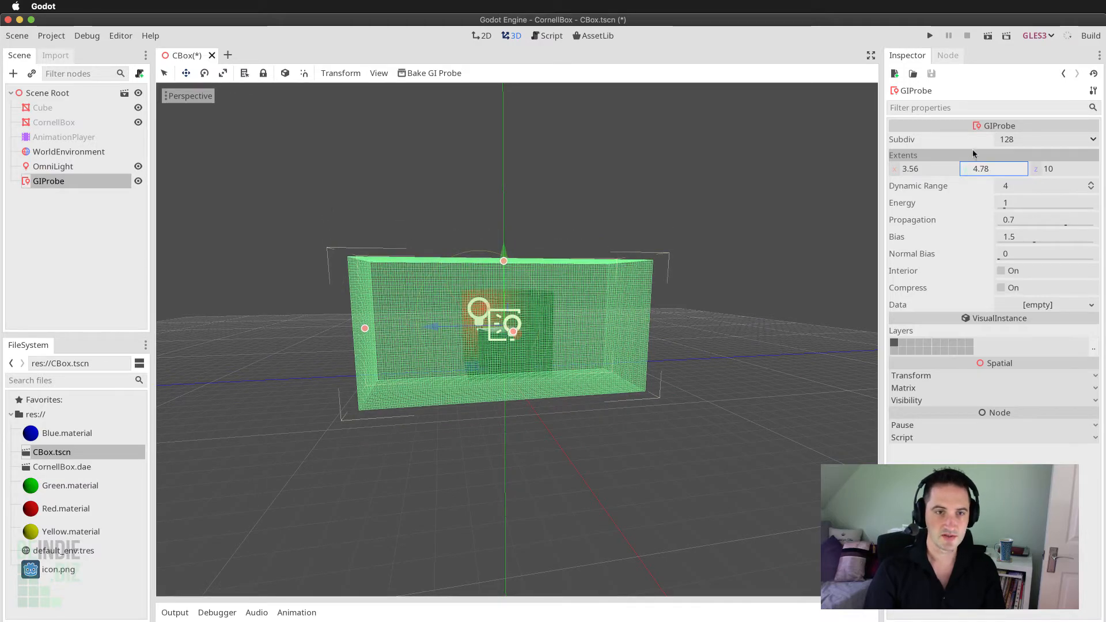
middle_drag(617, 434, 607, 419)
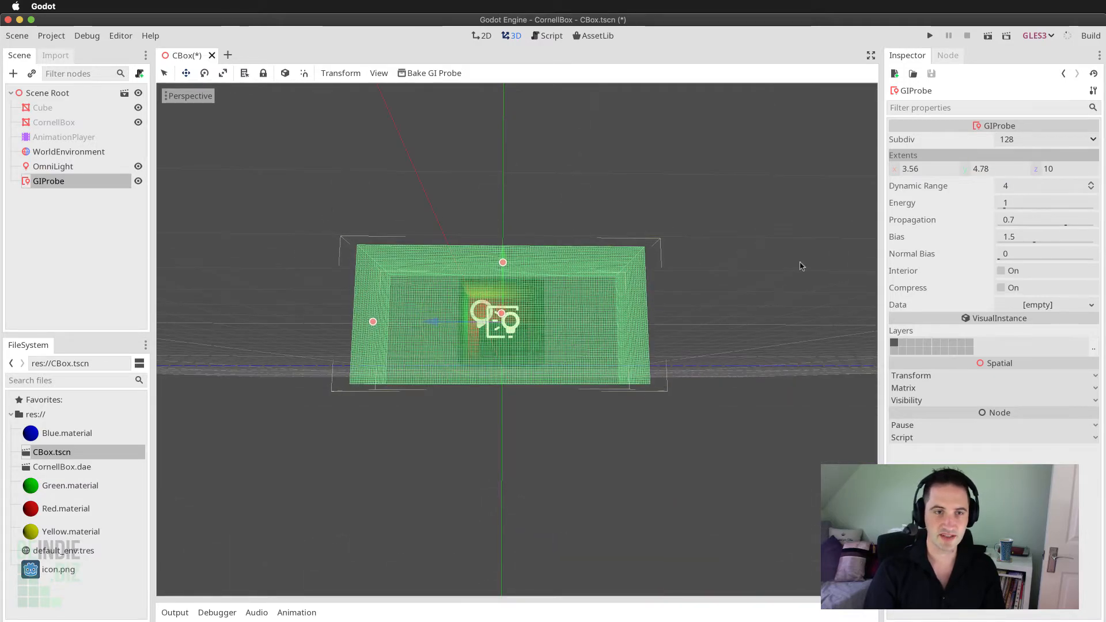
drag(971, 175, 956, 176)
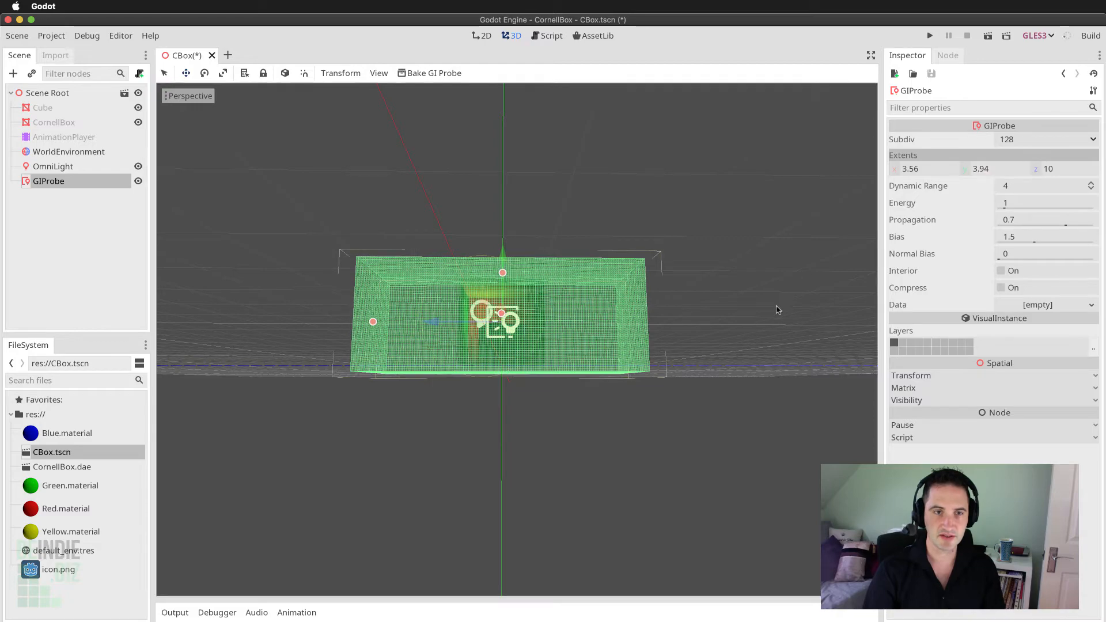
middle_drag(777, 308, 773, 319)
drag(960, 167, 951, 168)
middle_drag(657, 374, 662, 367)
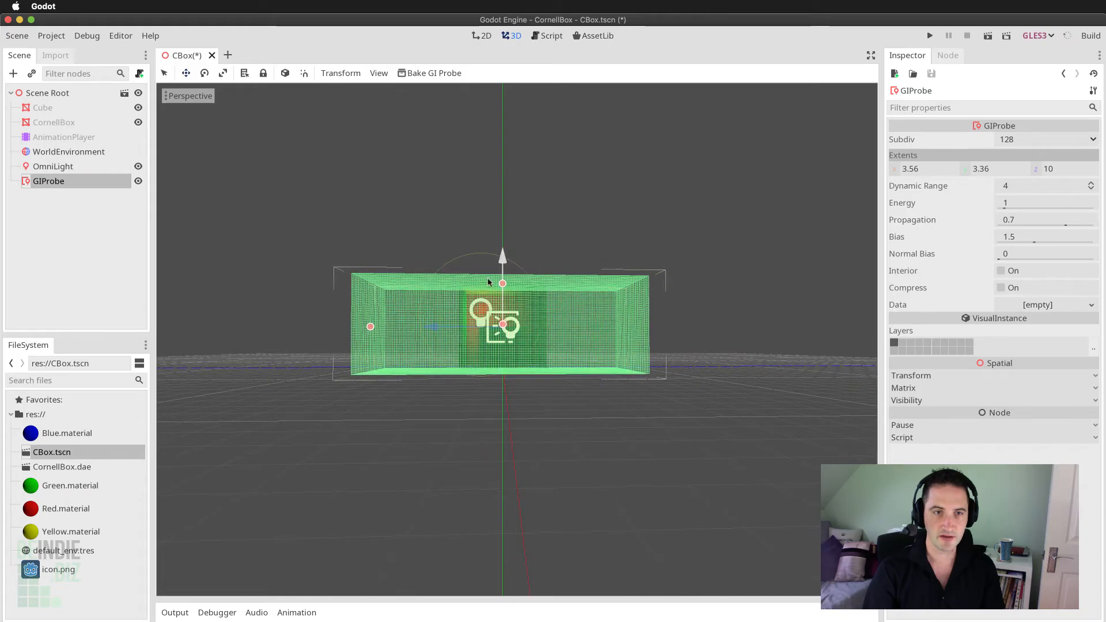
Set the GIProbe's Z extent to 3.42 to match the box's depth
middle_drag(504, 249, 592, 396)
scroll(503, 386, up, 6)
scroll(593, 397, down, 3)
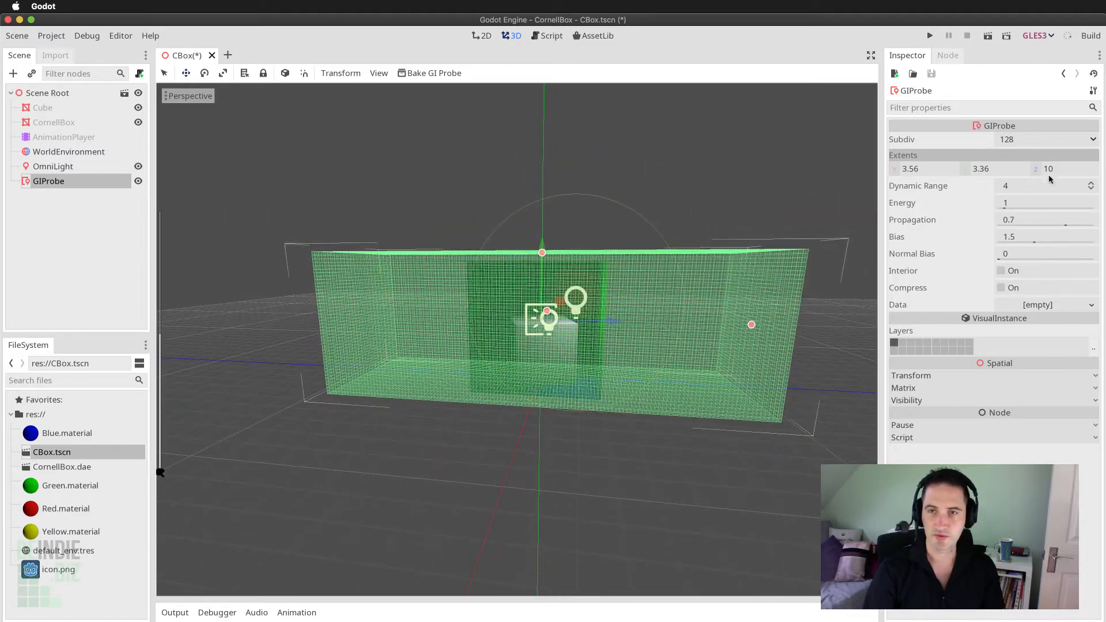
drag(1040, 172, 958, 229)
Examine from inside and outside how tightly the GIProbe volume encloses the Cornell box and cube
middle_drag(760, 383, 660, 401)
scroll(593, 412, up, 6)
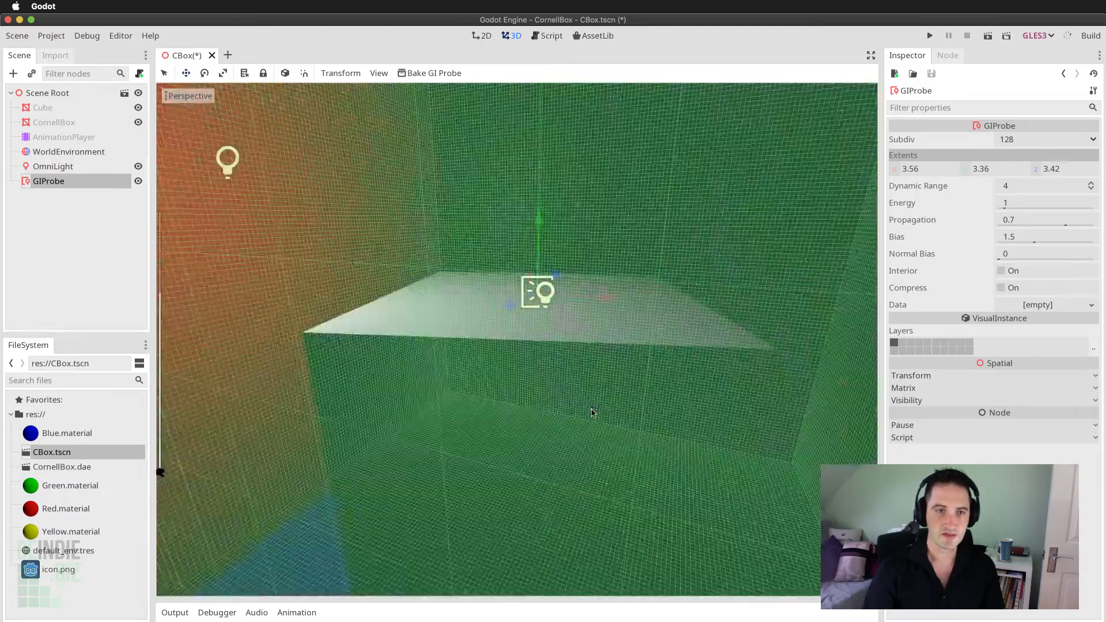
scroll(591, 413, down, 15)
scroll(592, 411, up, 8)
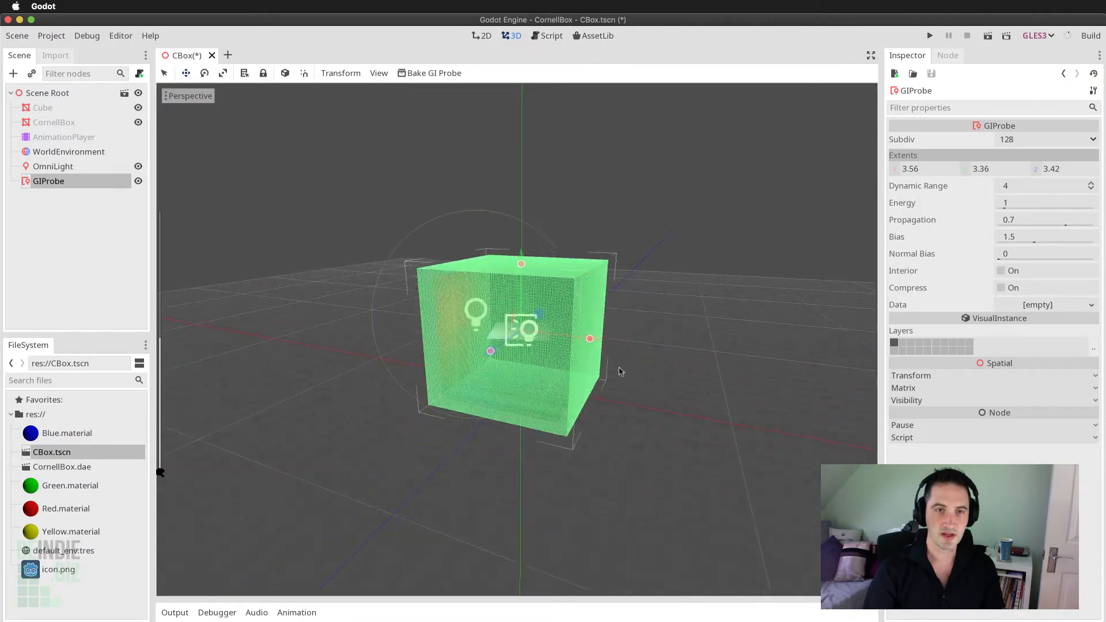
scroll(559, 375, up, 8)
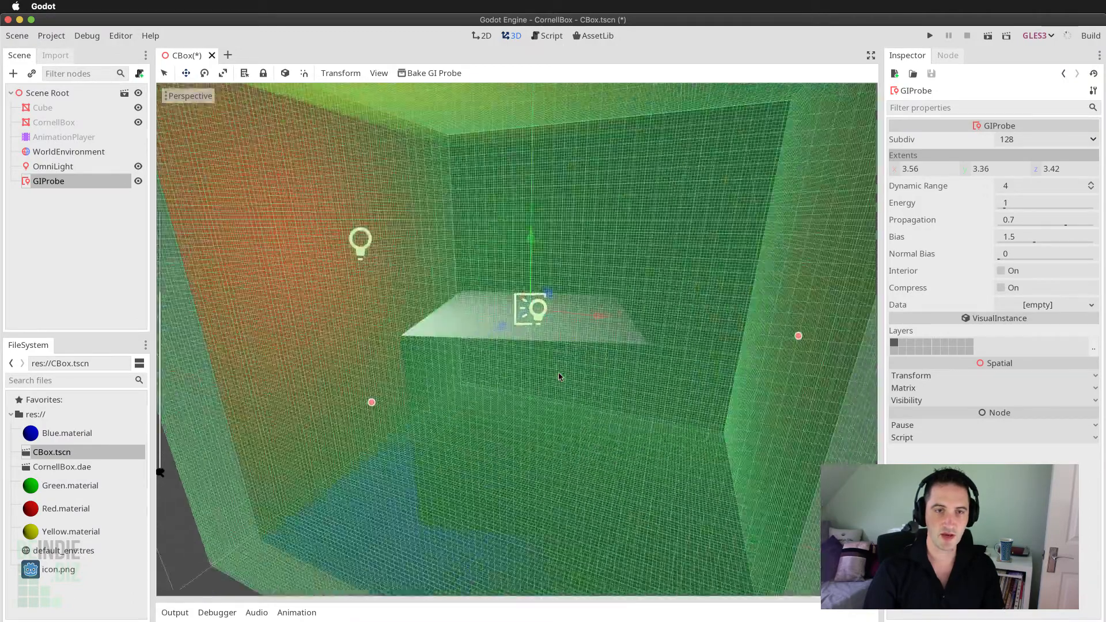
scroll(559, 375, down, 10)
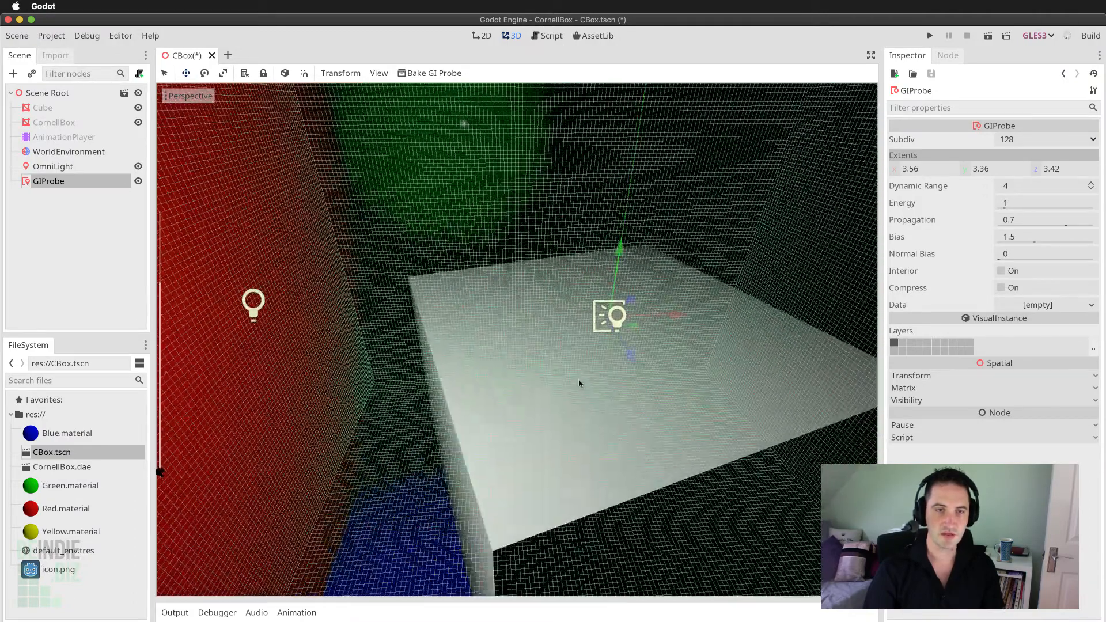
scroll(576, 380, down, 5)
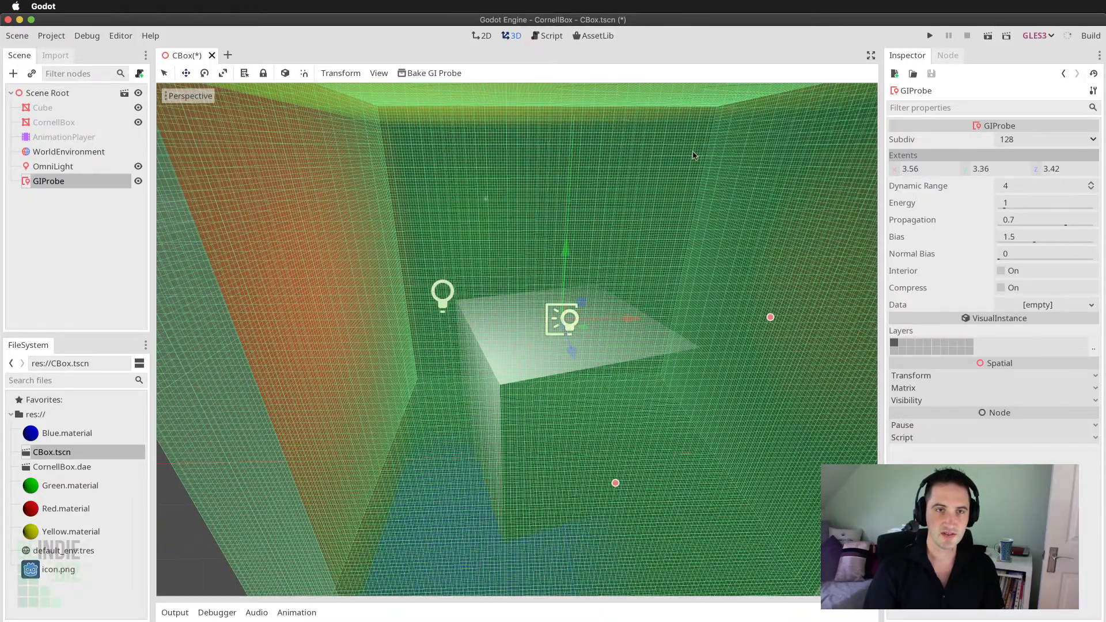
scroll(579, 402, down, 8)
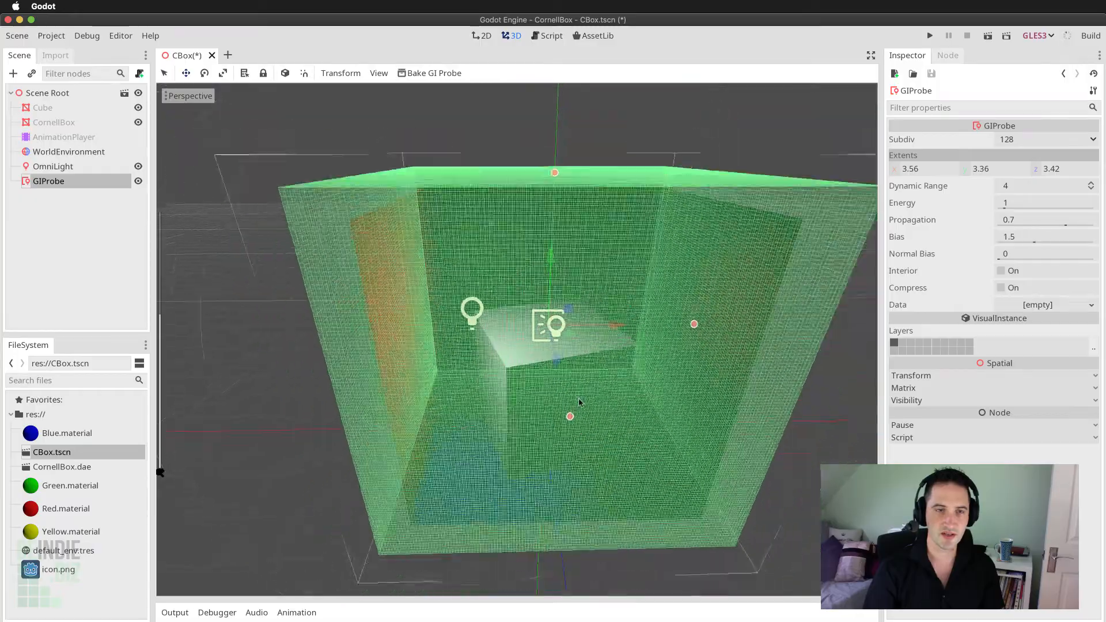
Save the CBox scene and bake the GIProbe fitted around the Cornell box
mouse_move(583, 416)
middle_down()
mouse_move(515, 410)
mouse_move(571, 406)
middle_up()
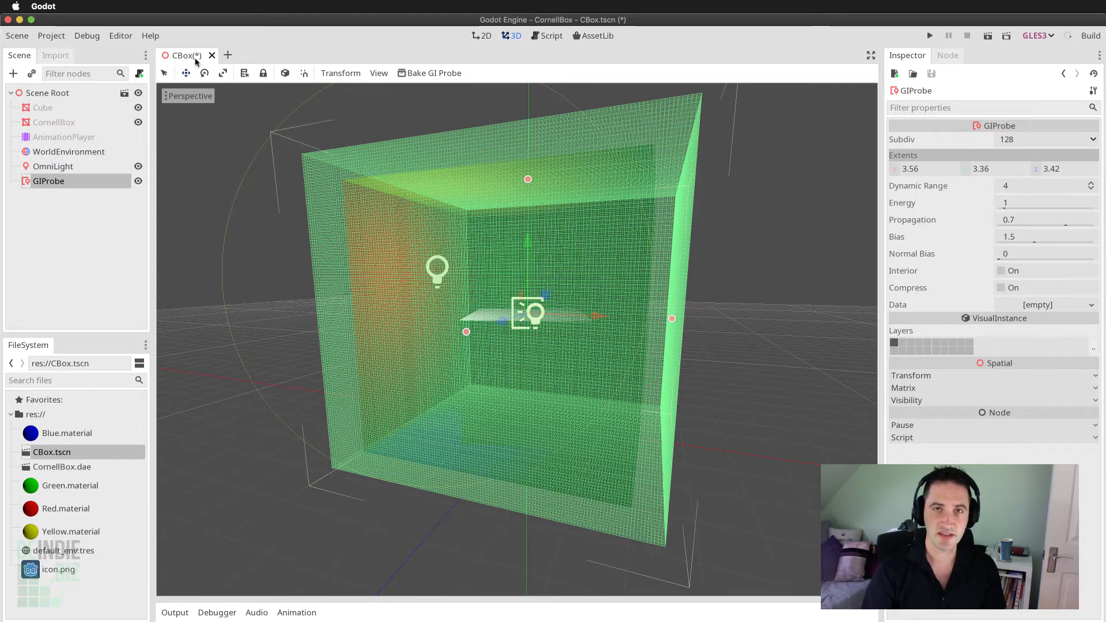
key(super+s)
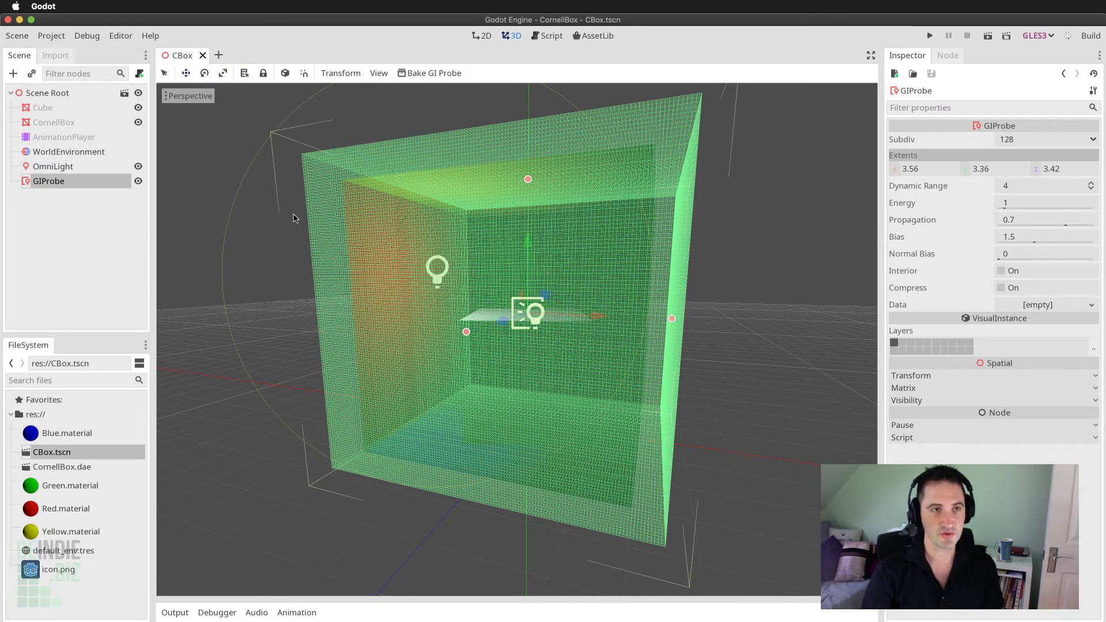
click(431, 73)
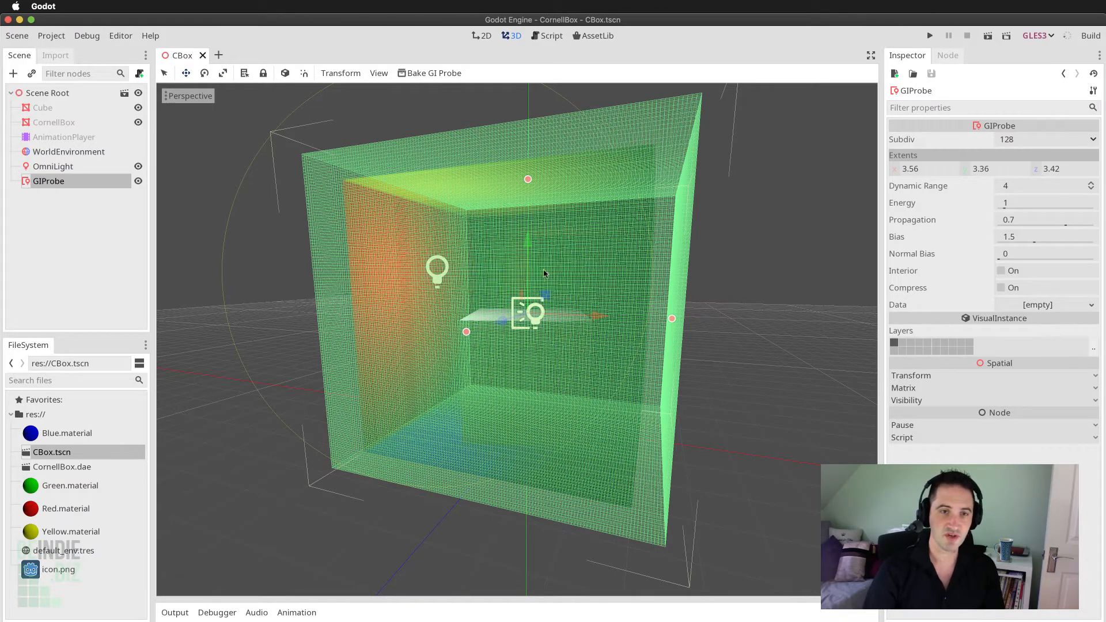
mouse_move(552, 359)
middle_down()
mouse_move(585, 365)
mouse_move(550, 362)
middle_up()
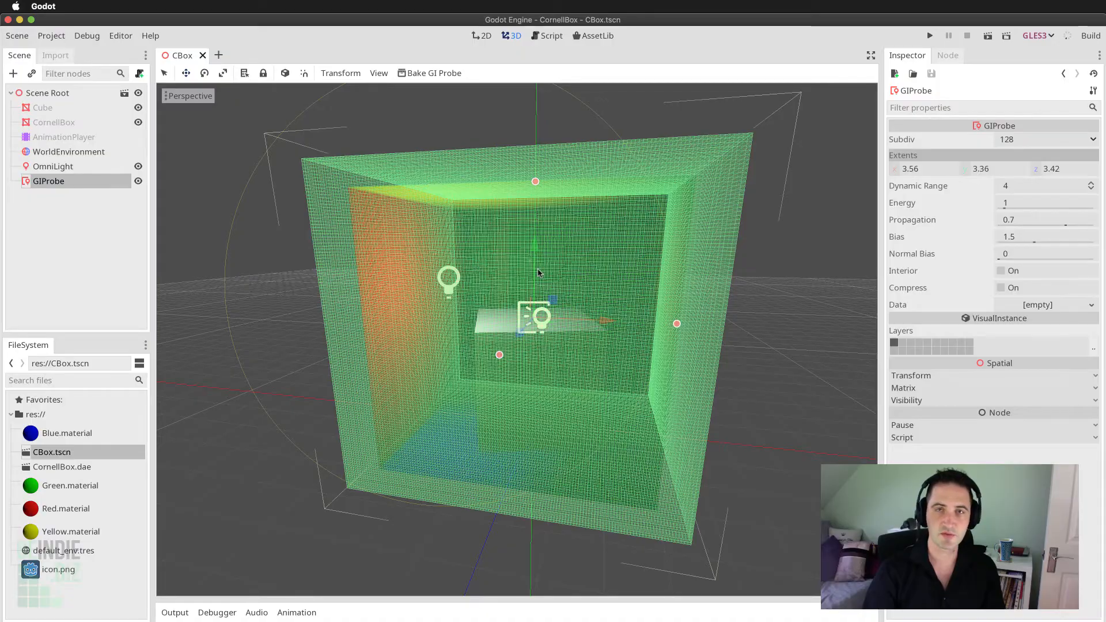
Hide the GIProbe gizmos in the 3D viewport so the box's baked lighting can be seen without the green grid
scroll(444, 152, up, 1)
click(379, 73)
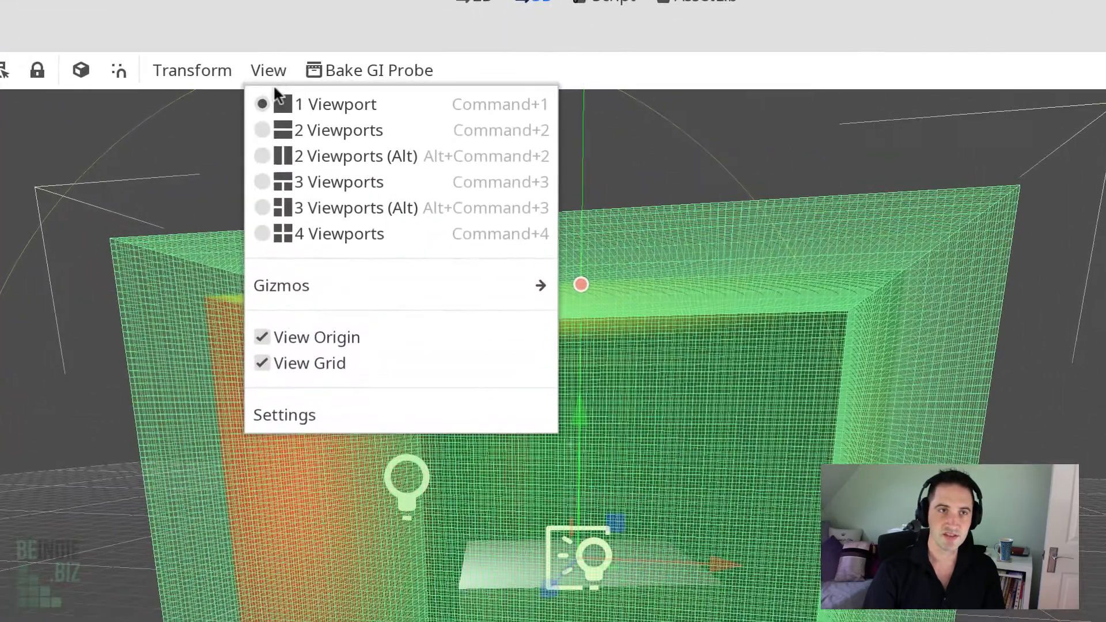
mouse_move(390, 184)
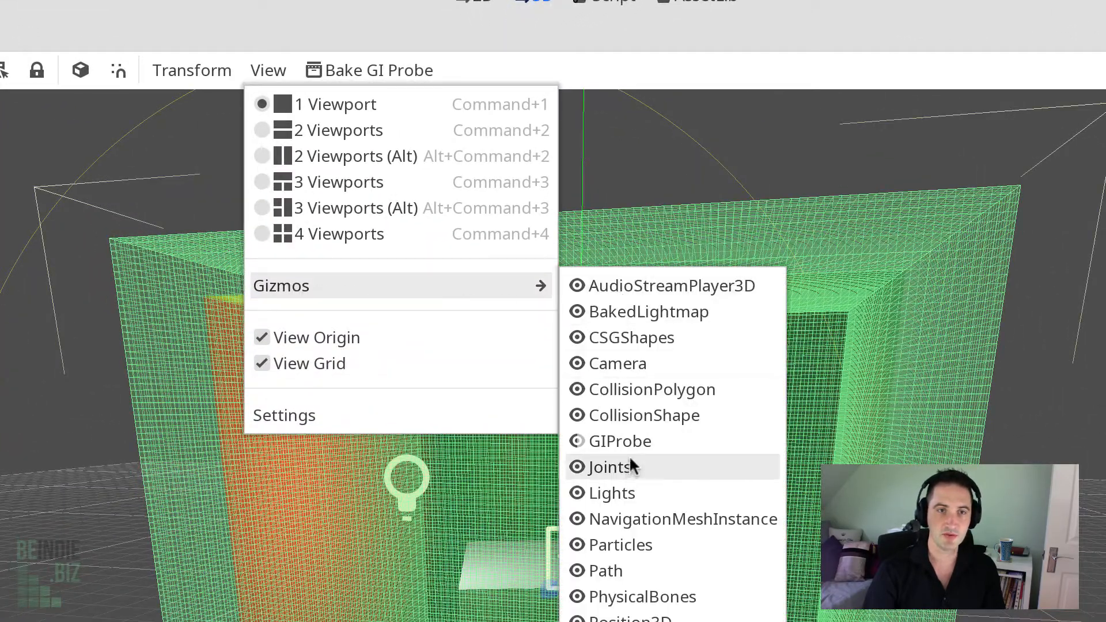
click(577, 442)
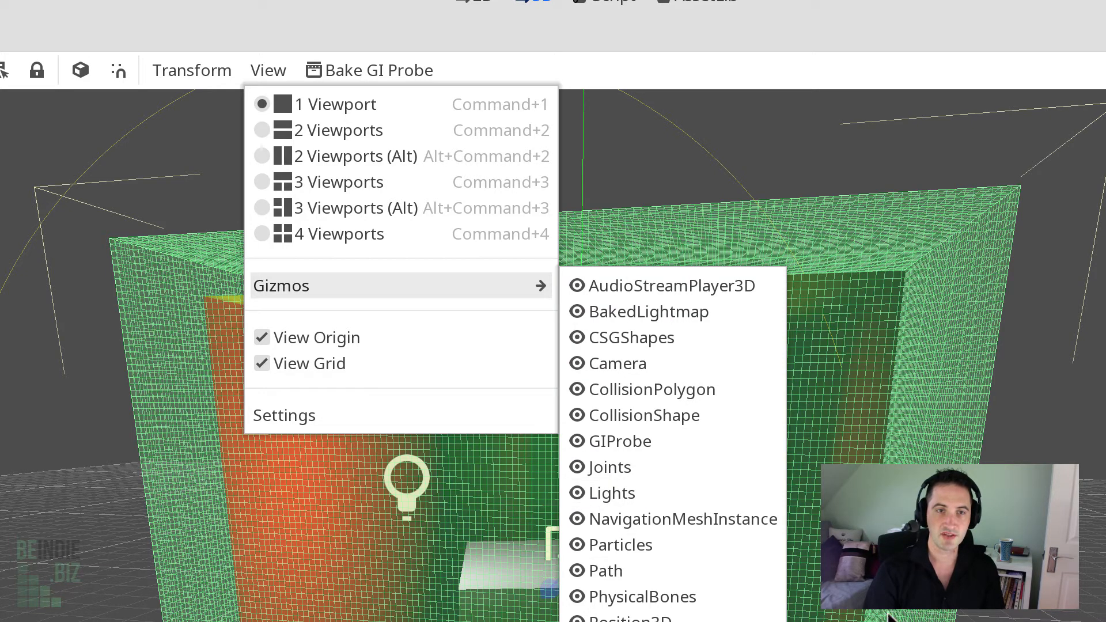
click(577, 441)
click(728, 430)
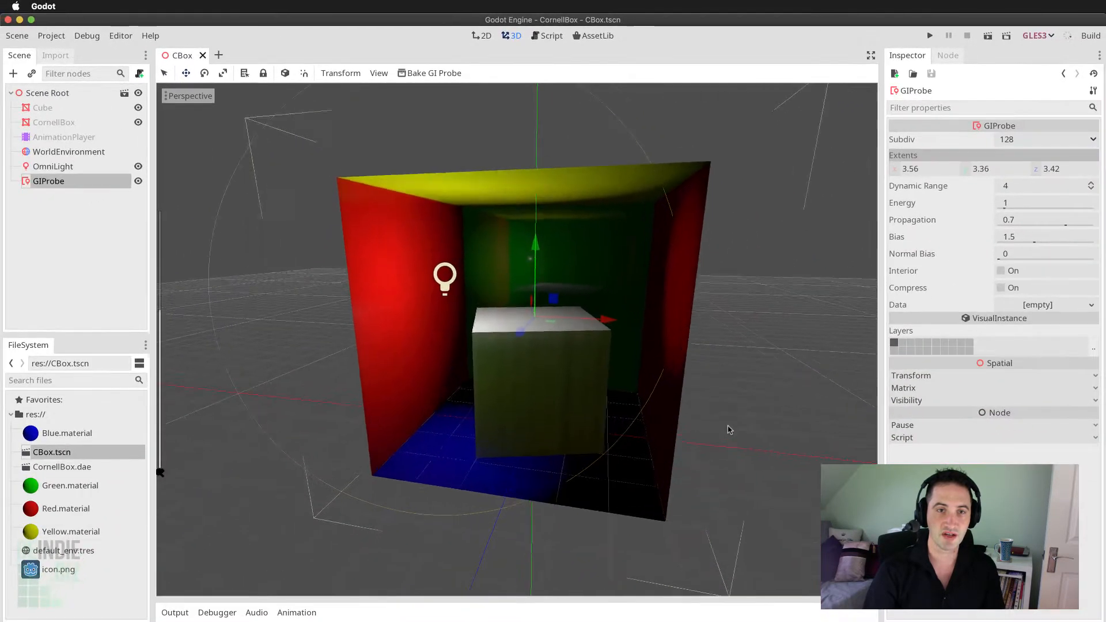
Compare the cube and walls with the GIProbe hidden and shown, from two different viewing angles
scroll(557, 430, up, 6)
middle_drag(540, 427, 556, 421)
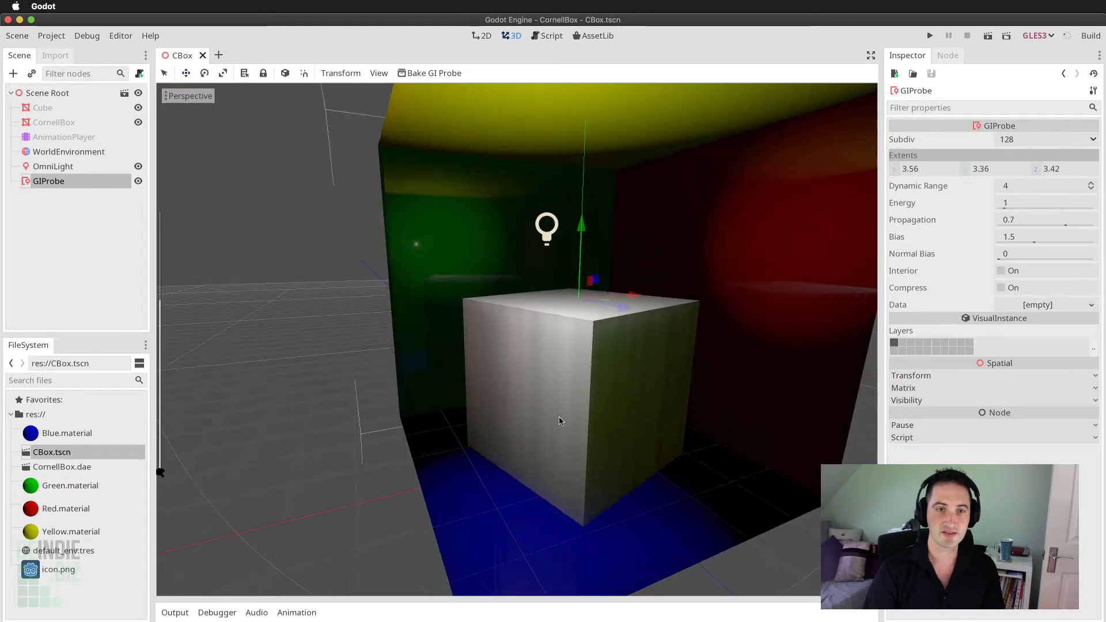
middle_drag(662, 388, 609, 393)
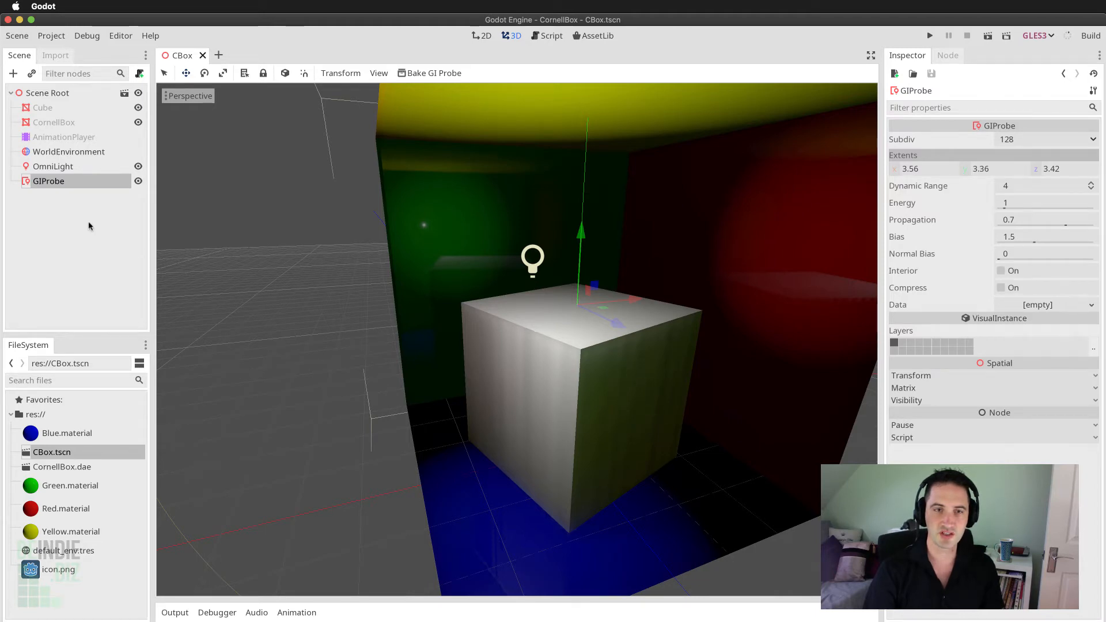
click(138, 181)
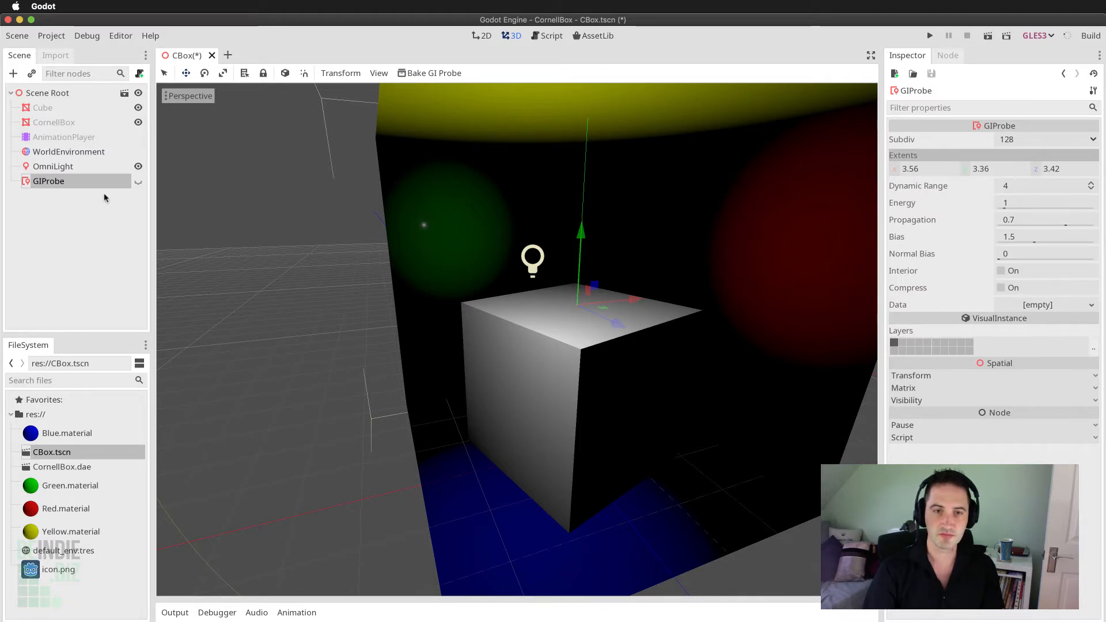
click(138, 182)
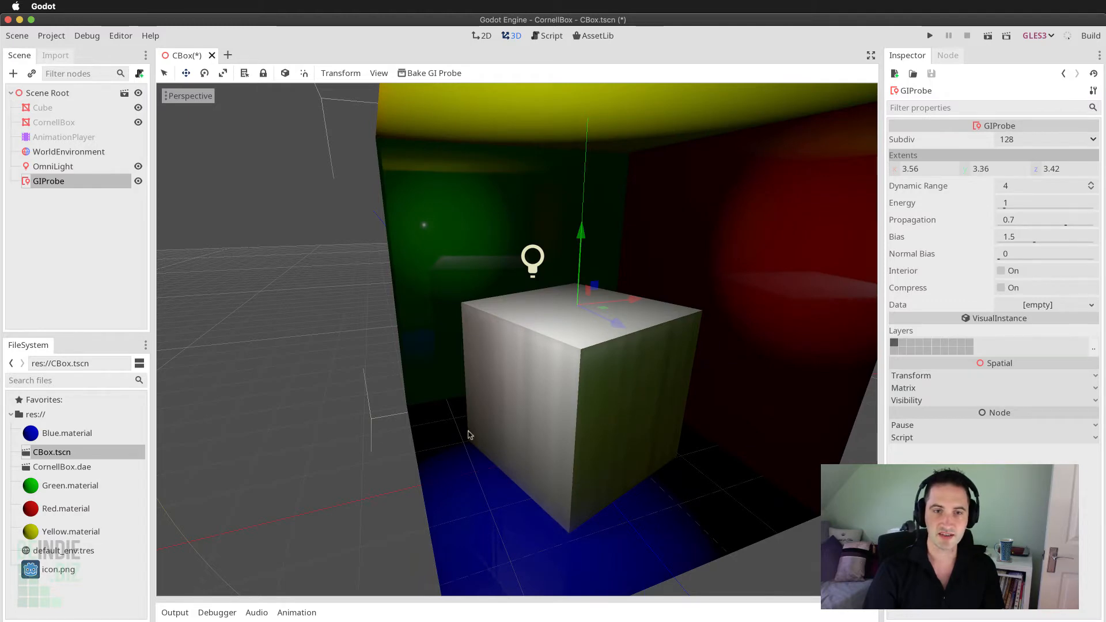
middle_drag(599, 421, 413, 378)
click(138, 181)
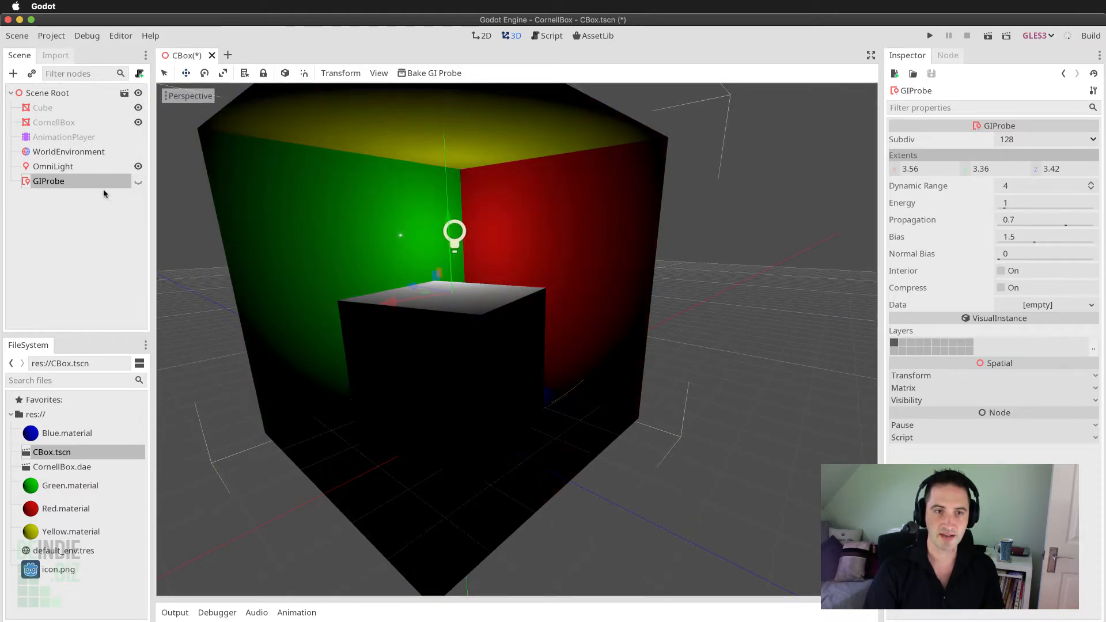
click(138, 181)
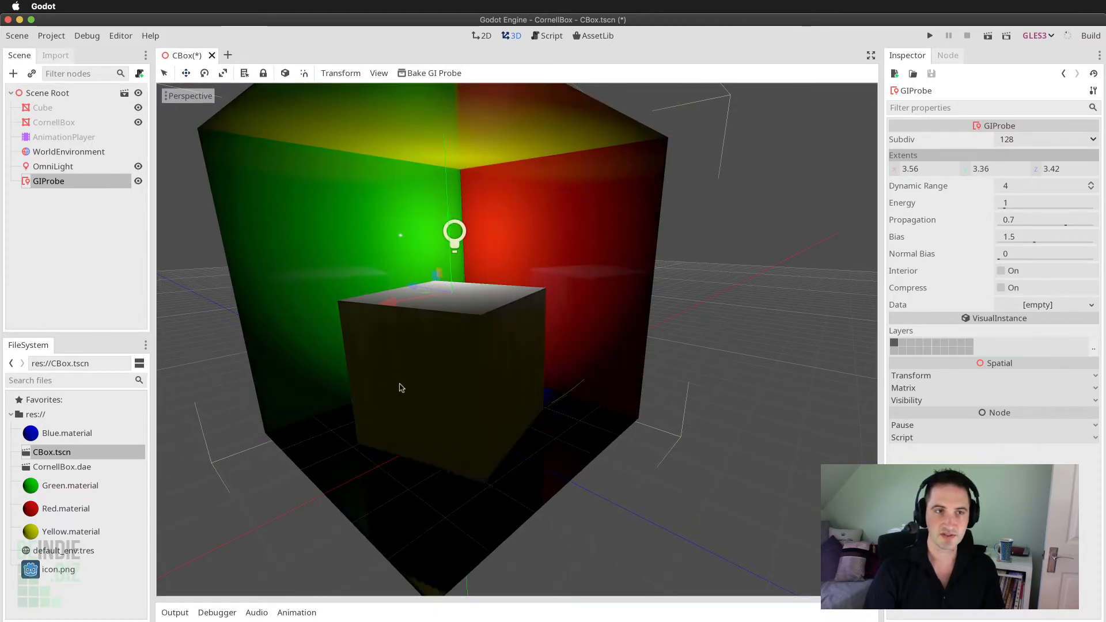
middle_drag(646, 412, 514, 417)
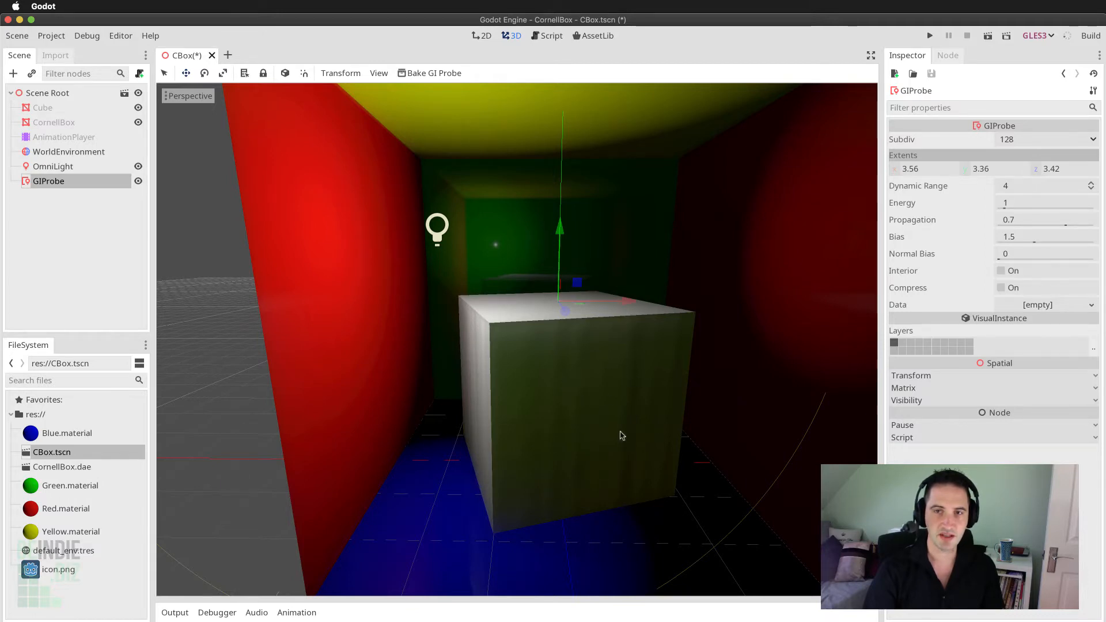
Turn on the GIProbe's Interior option and inspect the lighting on the cube and walls
middle_drag(643, 419, 646, 423)
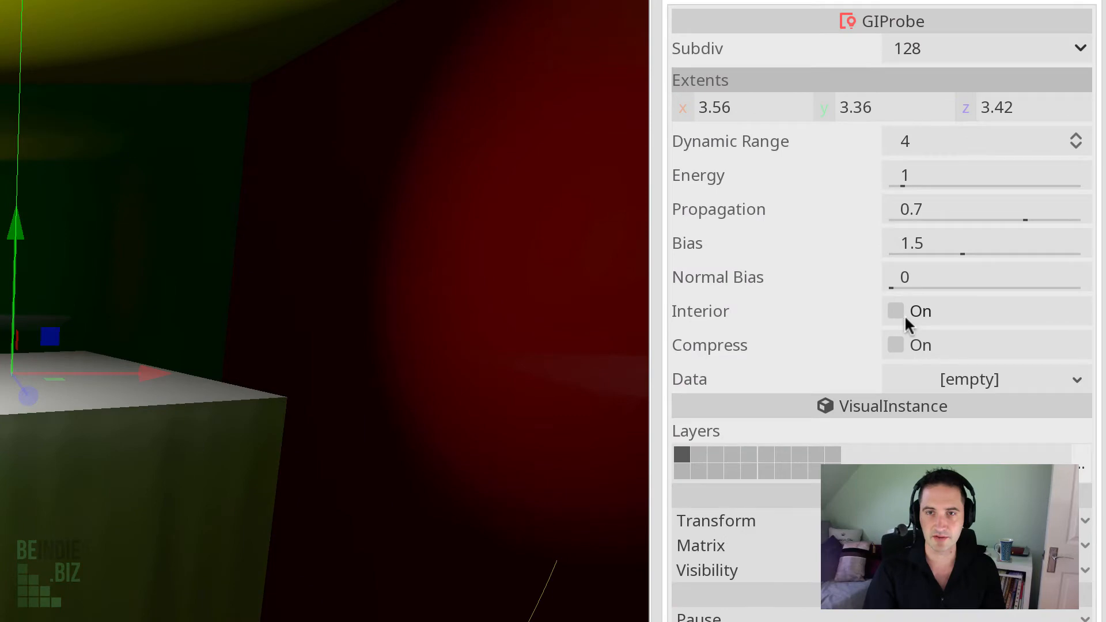
click(896, 311)
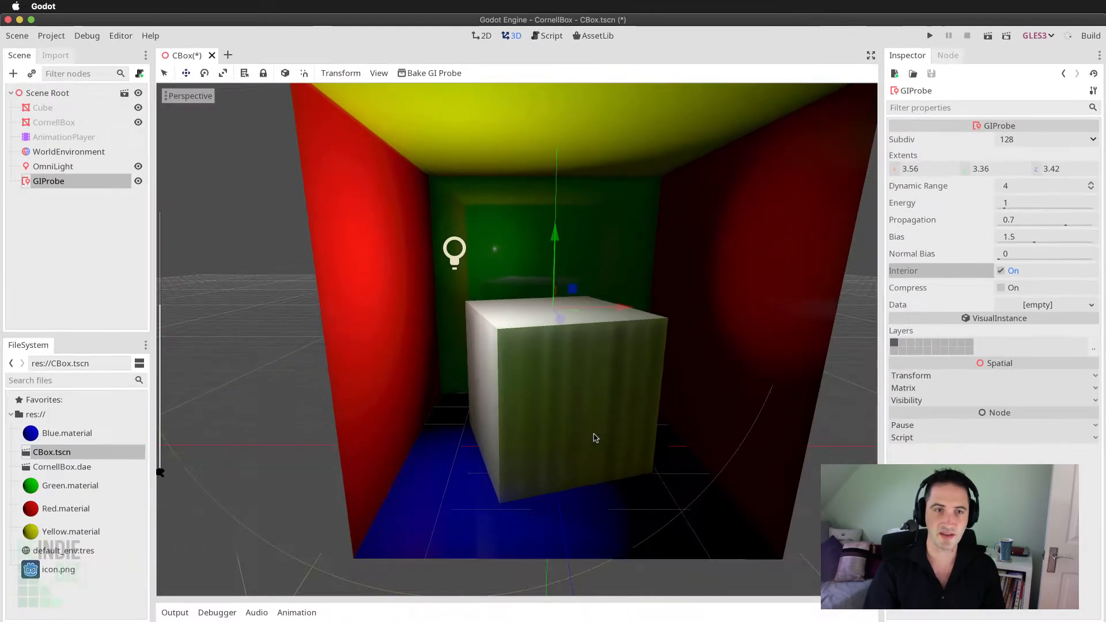
middle_drag(487, 464, 231, 483)
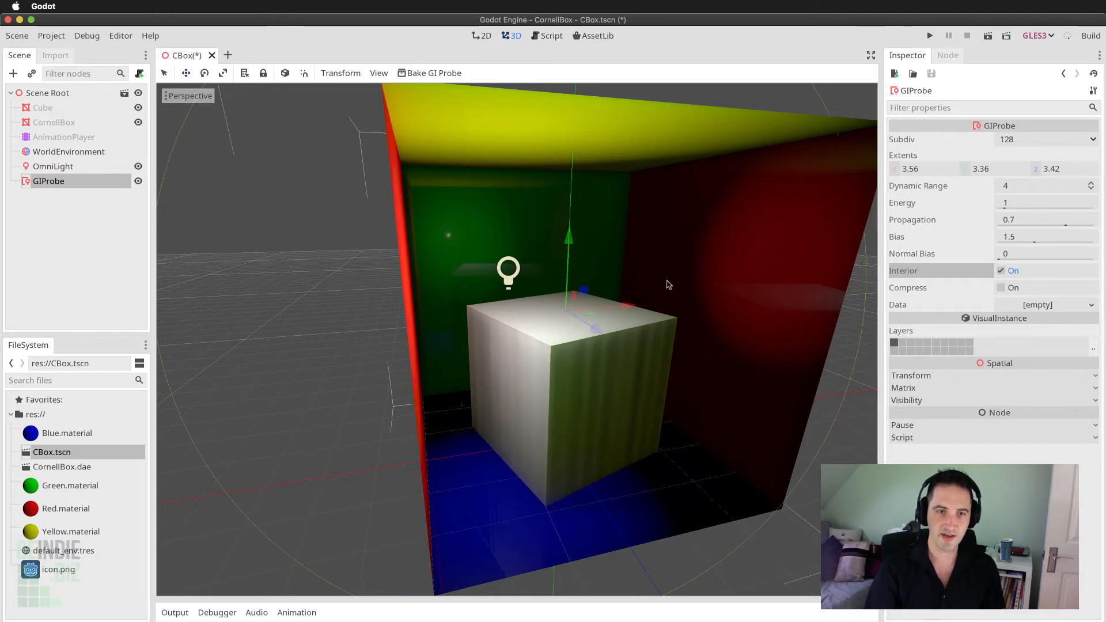
middle_drag(677, 397, 603, 410)
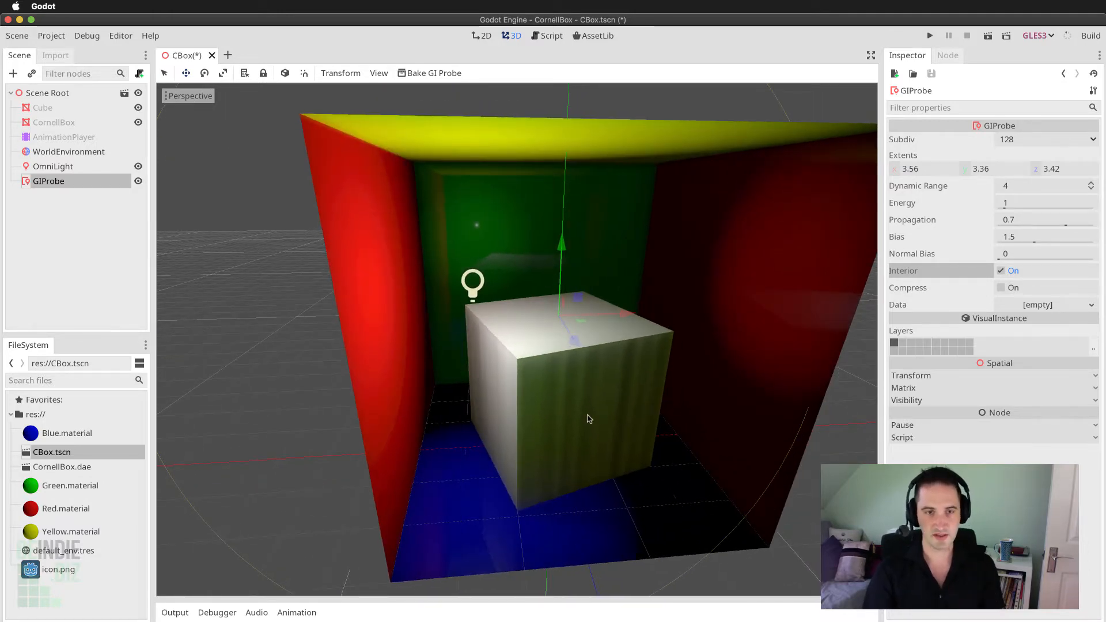
middle_drag(588, 419, 585, 412)
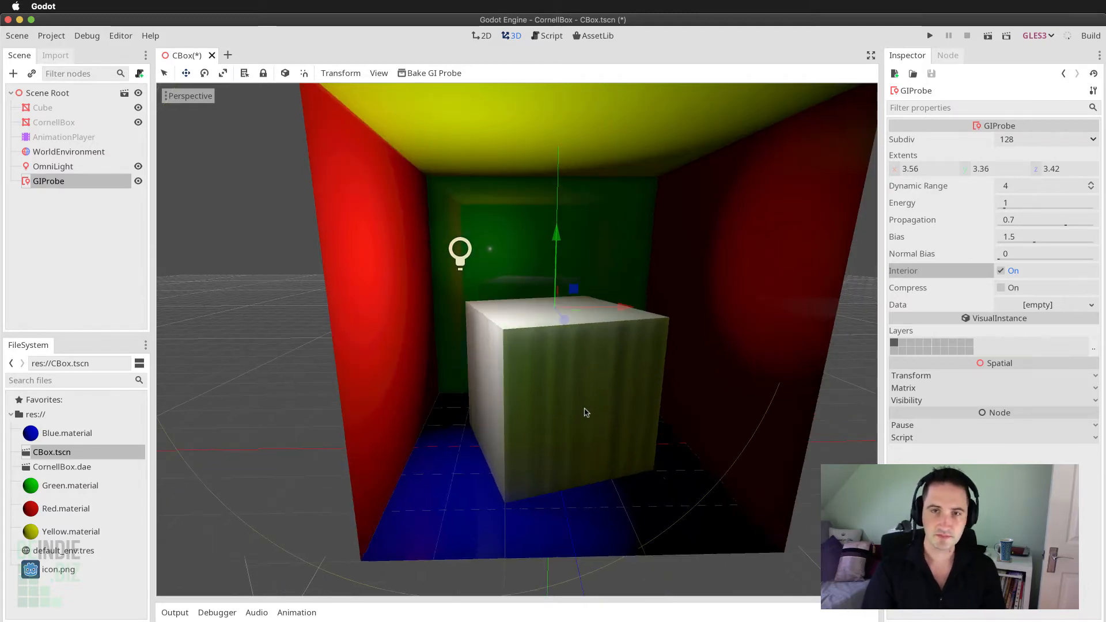
scroll(586, 412, up, 1)
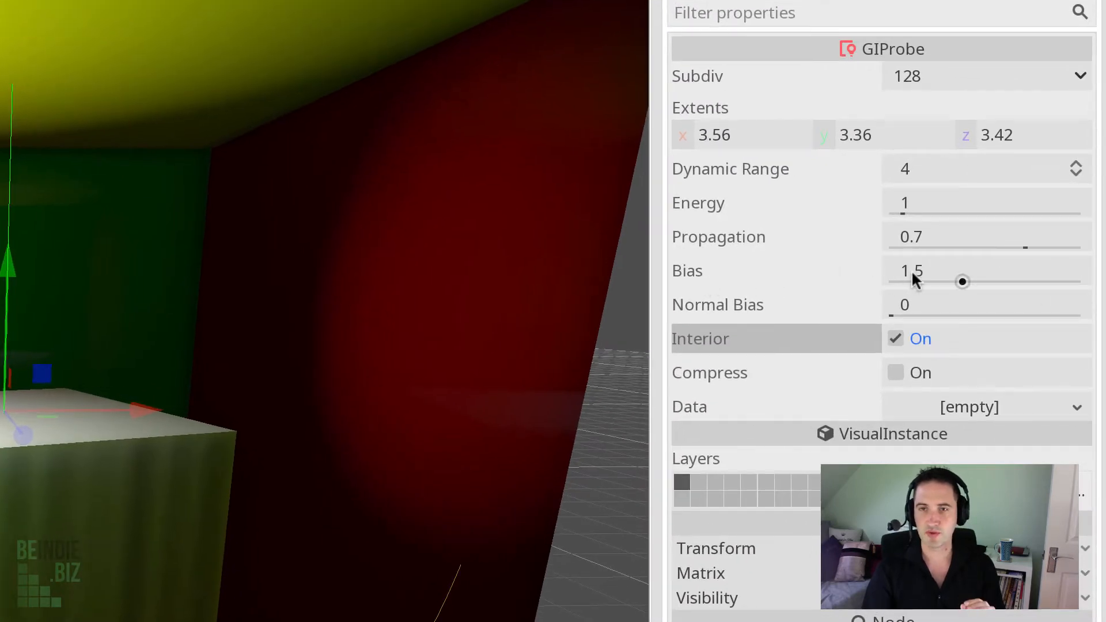
Set the GIProbe's Normal Bias to 1.2 and inspect the cube faces and walls from several angles
mouse_move(912, 271)
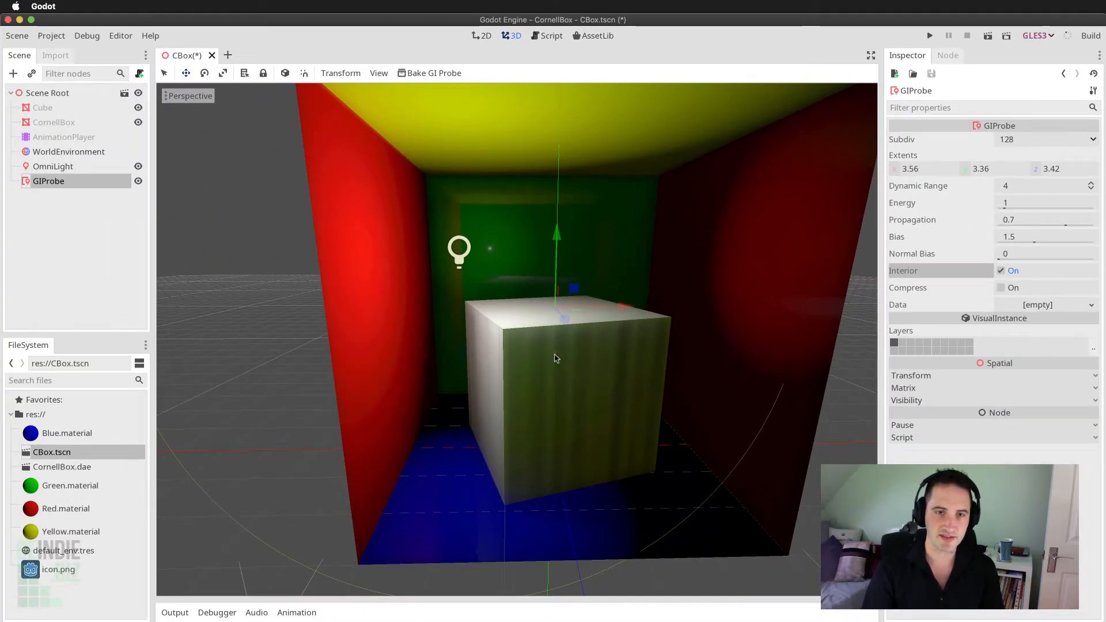
scroll(589, 398, down, 1)
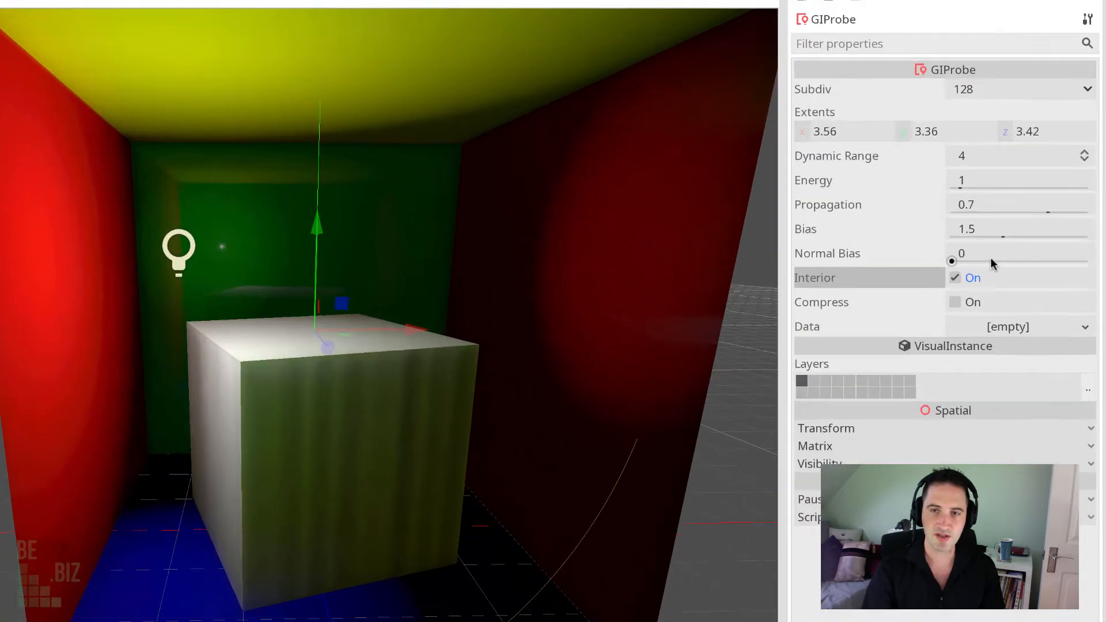
click(990, 258)
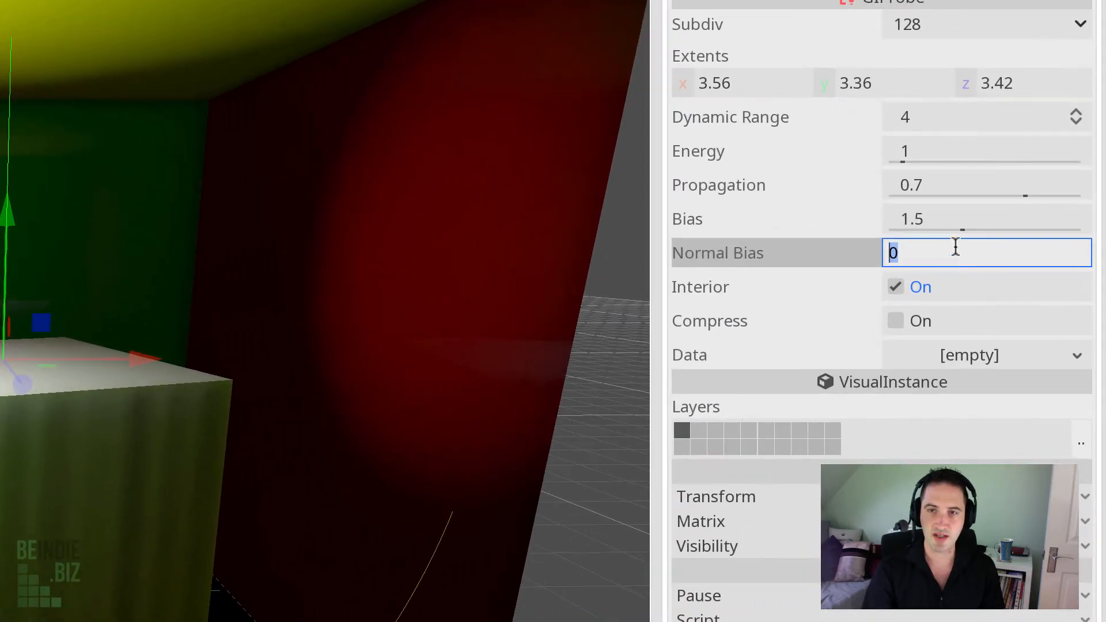
text(1.2)
key(Return)
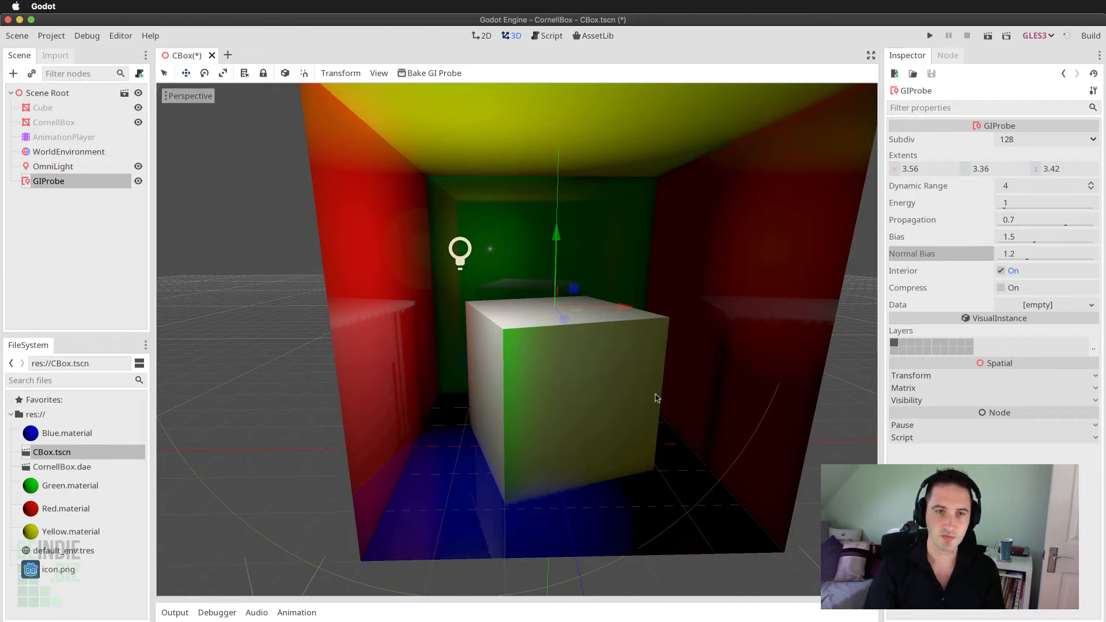
middle_drag(541, 409, 553, 412)
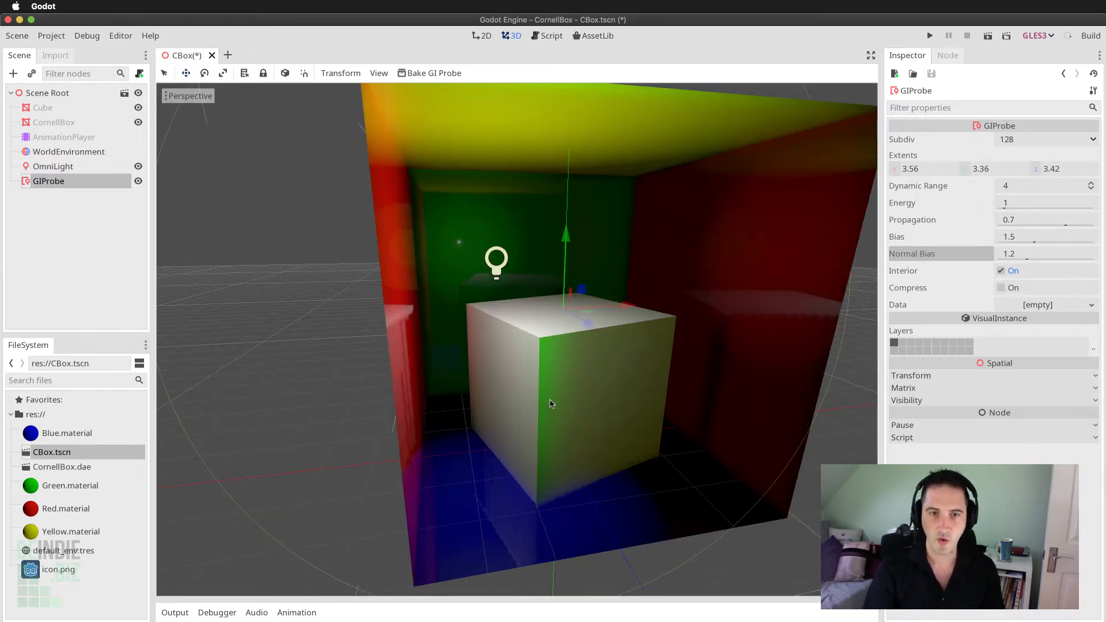
middle_drag(506, 451, 549, 313)
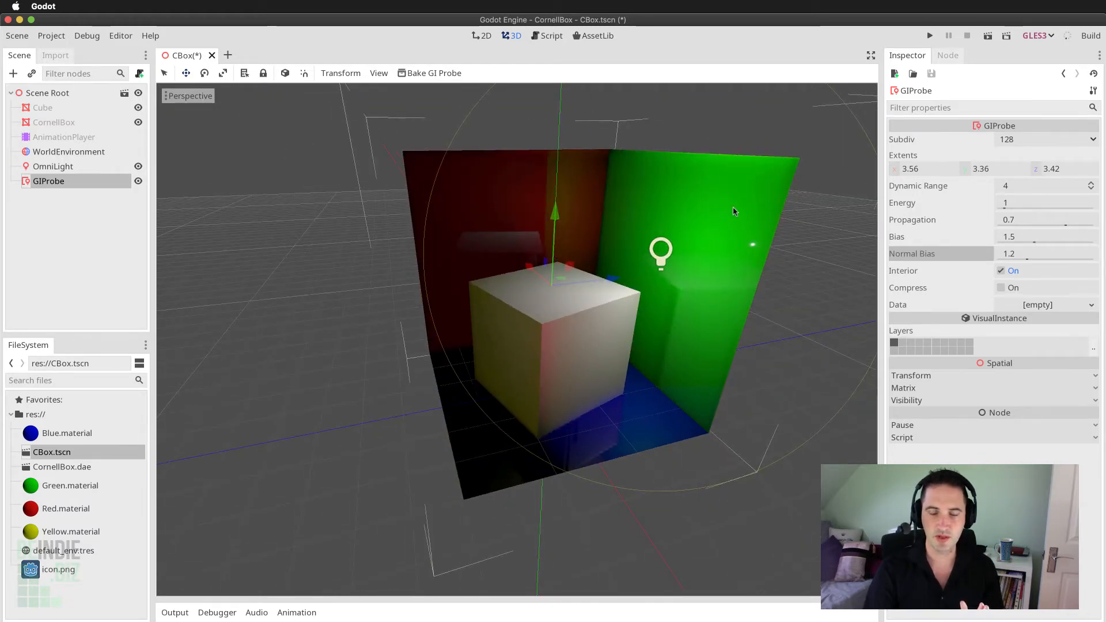
middle_drag(719, 247, 537, 397)
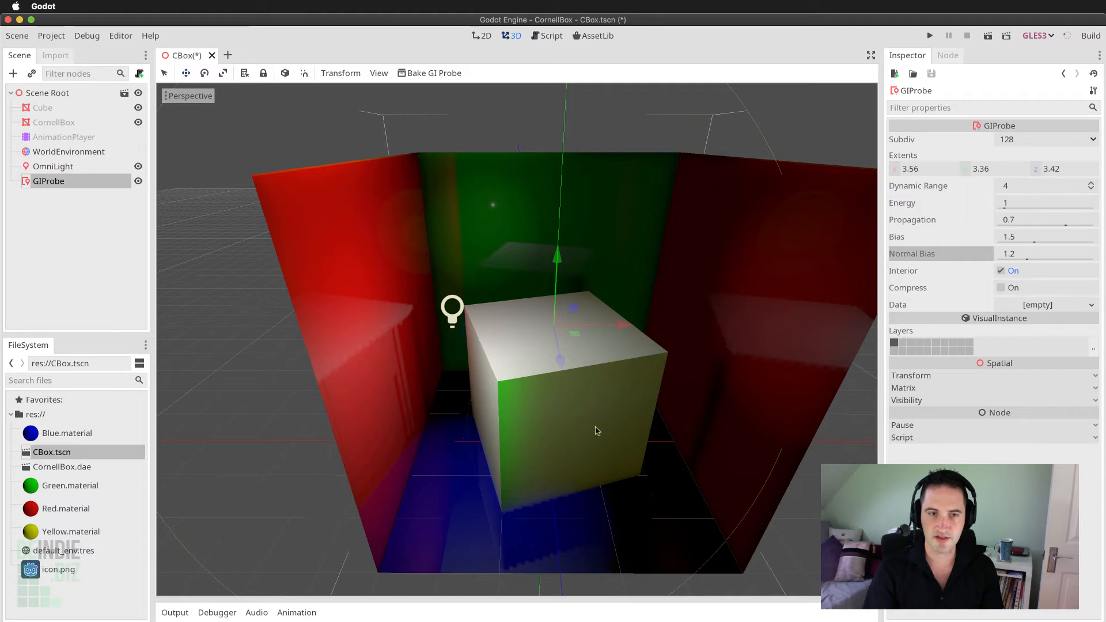
middle_drag(587, 424, 607, 403)
middle_drag(513, 350, 521, 392)
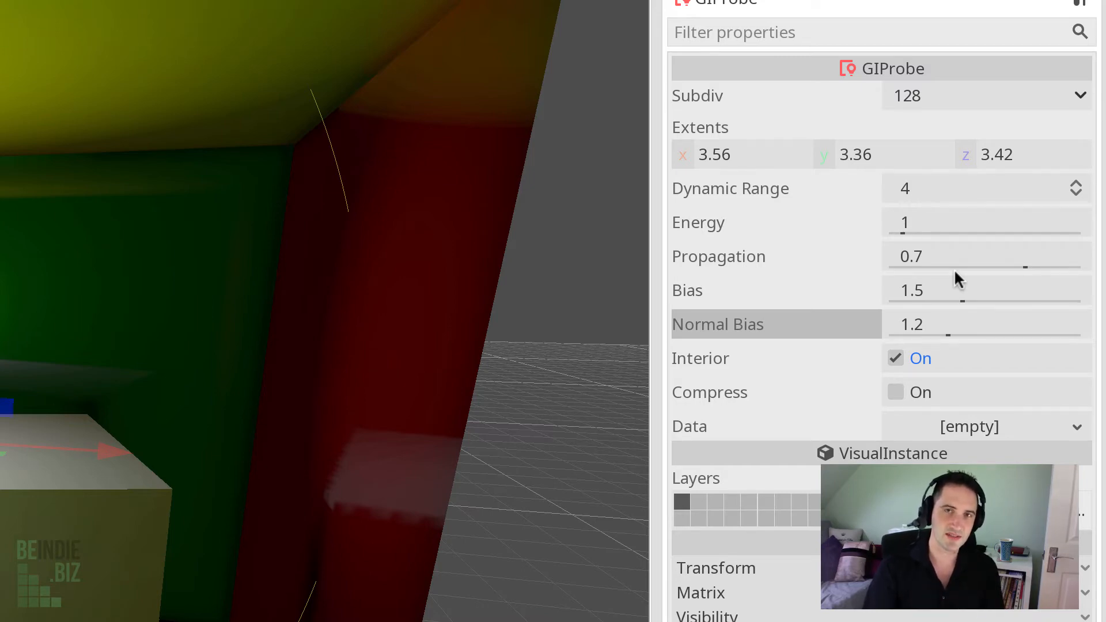
Raise the GIProbe's Energy to 2.3 and check the bounced light inside the box
scroll(3, 460, down, 3)
middle_drag(0, 472, 144, 455)
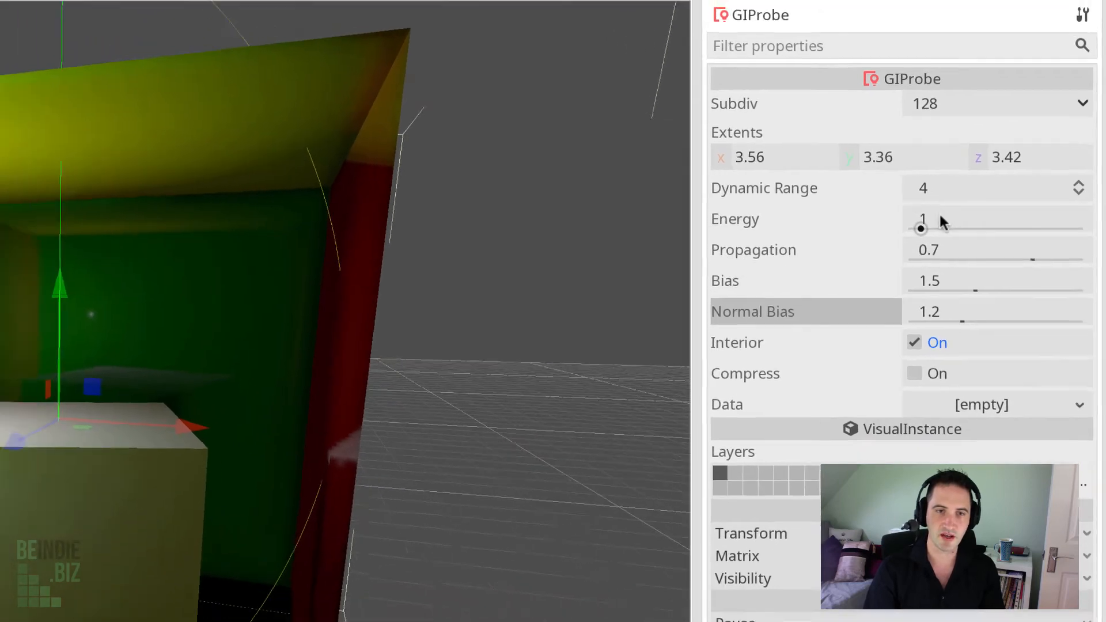
drag(939, 219, 928, 228)
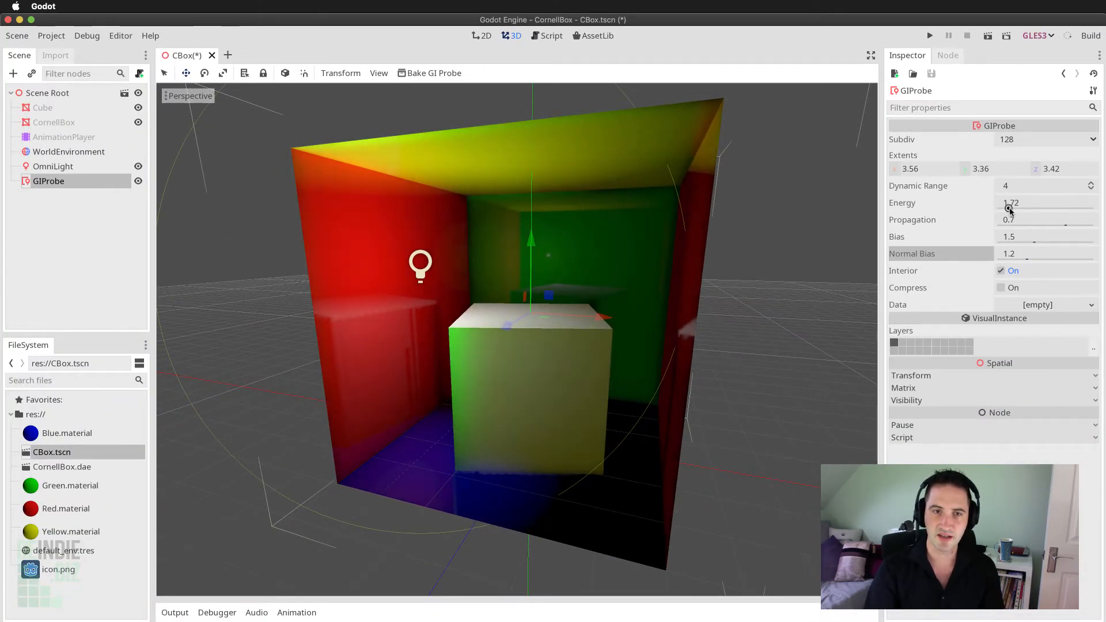
drag(1009, 209, 1013, 210)
middle_drag(569, 380, 554, 298)
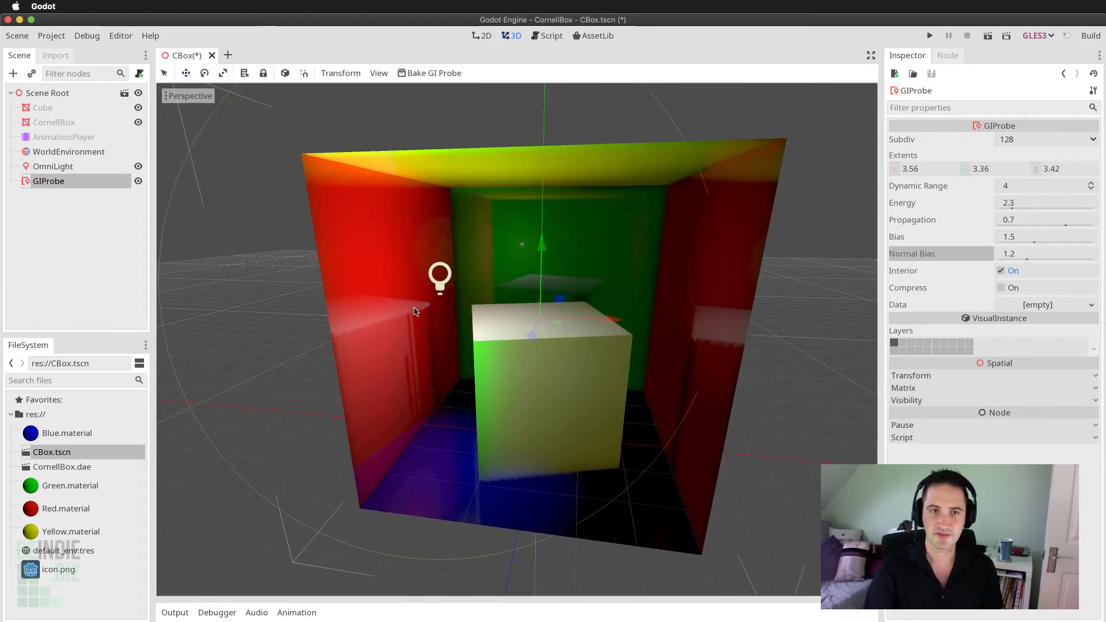
middle_drag(414, 311, 469, 208)
Bake the GIProbe again with the adjusted settings and inspect the colour bleeding on the cube up close
click(449, 75)
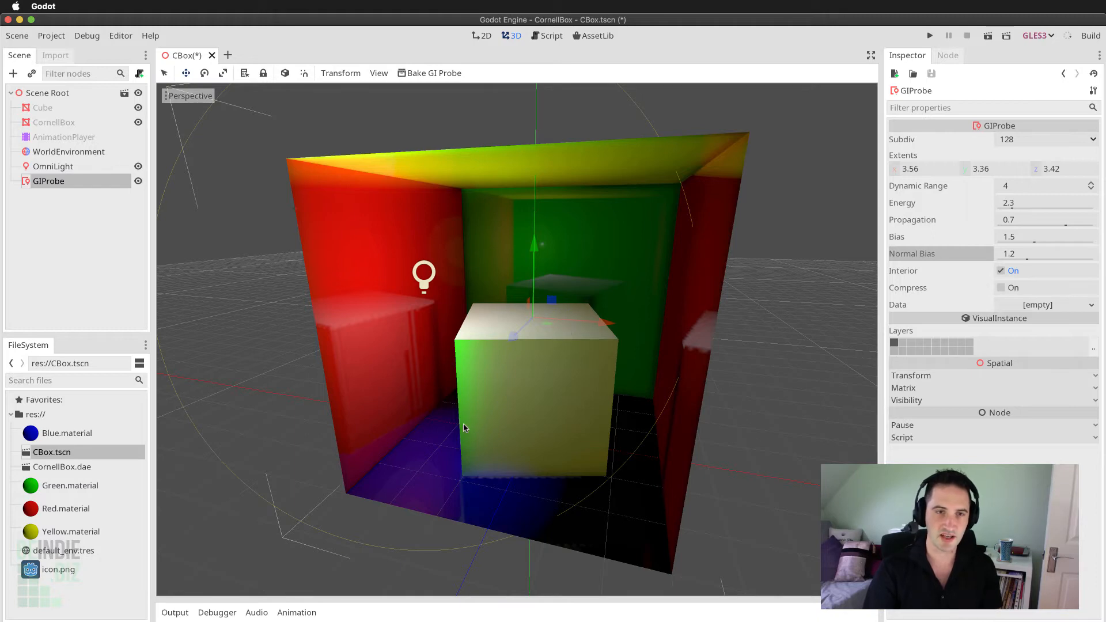
middle_drag(473, 415, 491, 421)
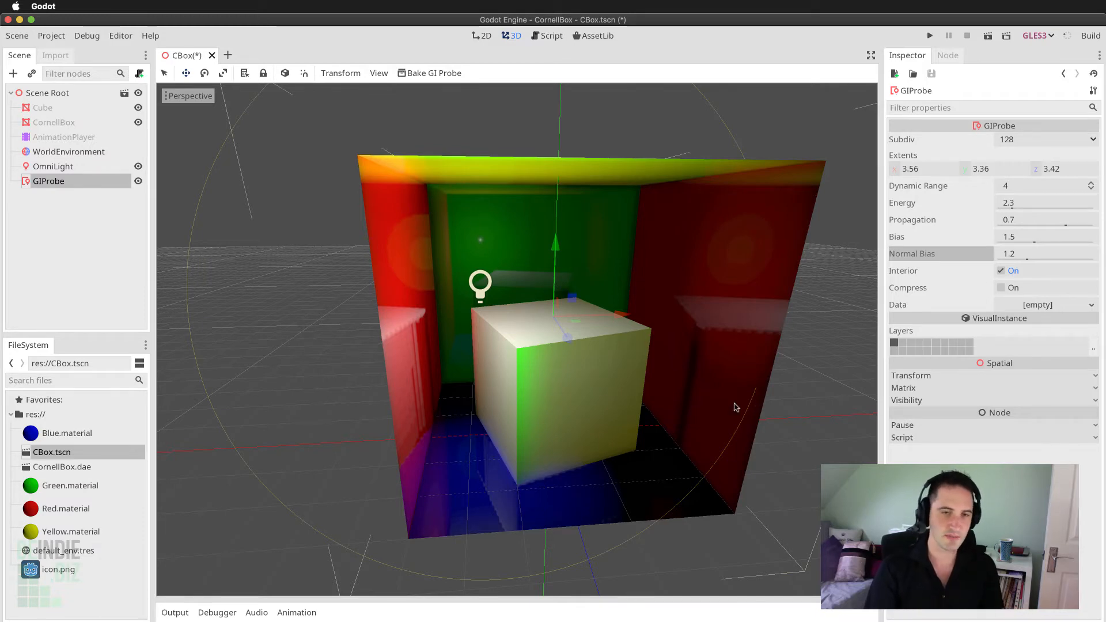
scroll(656, 394, up, 3)
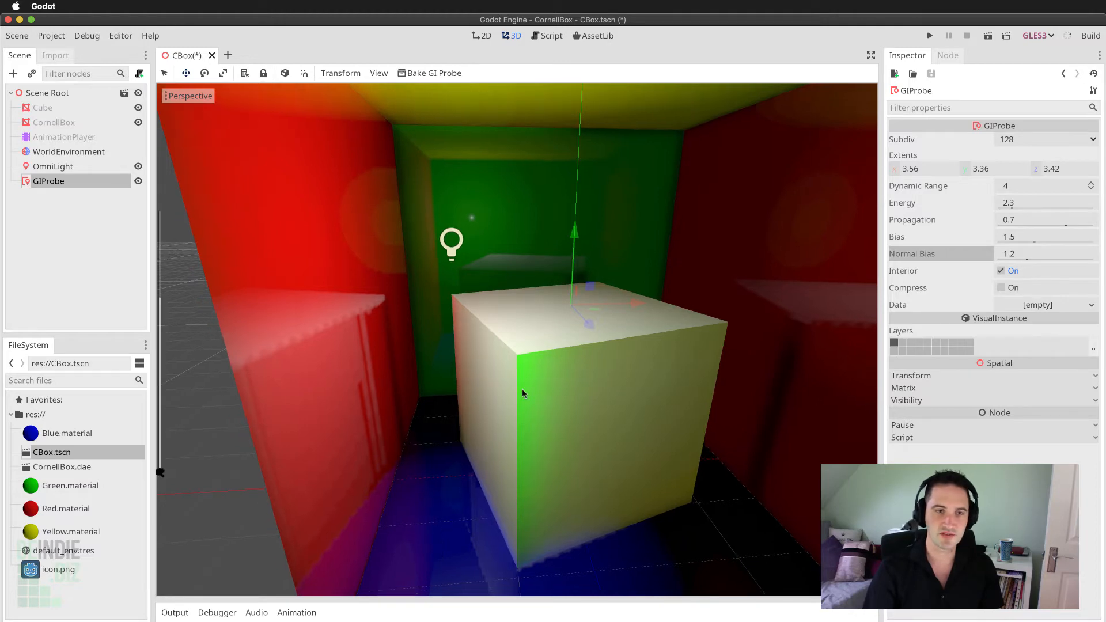
Show the GIProbe gizmo in the viewport to examine its voxel grid around the box
scroll(522, 388, down, 5)
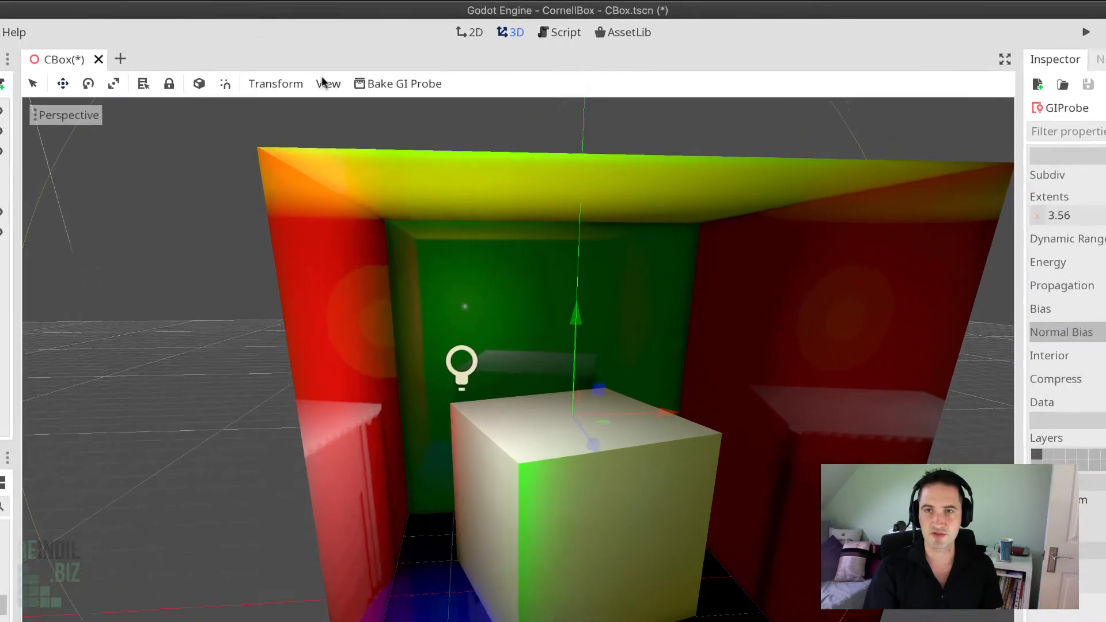
click(326, 84)
mouse_move(342, 233)
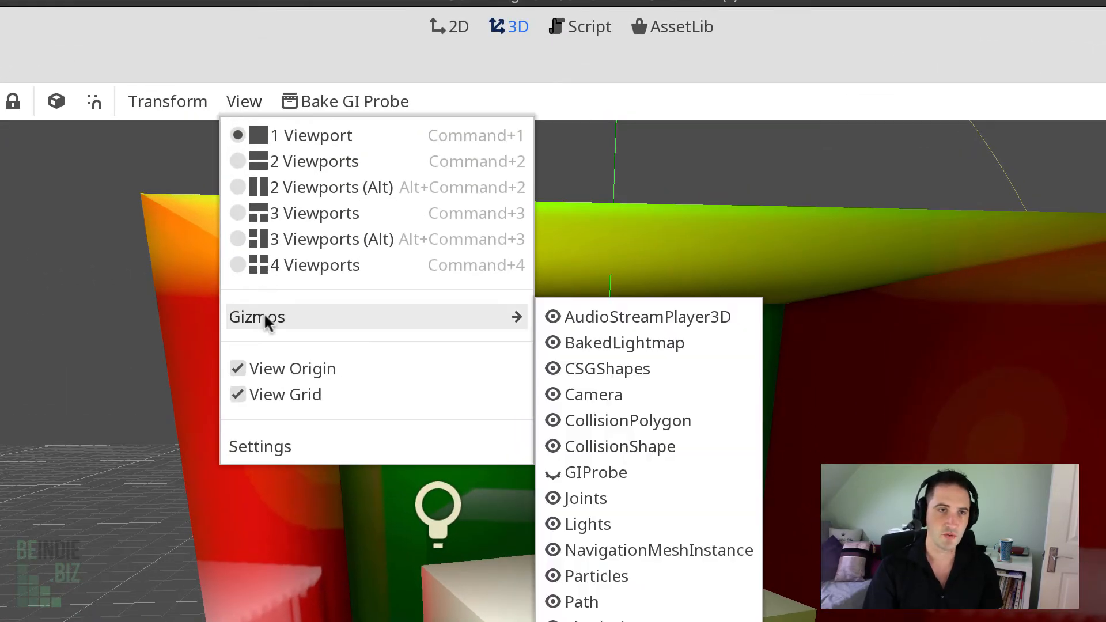
click(556, 470)
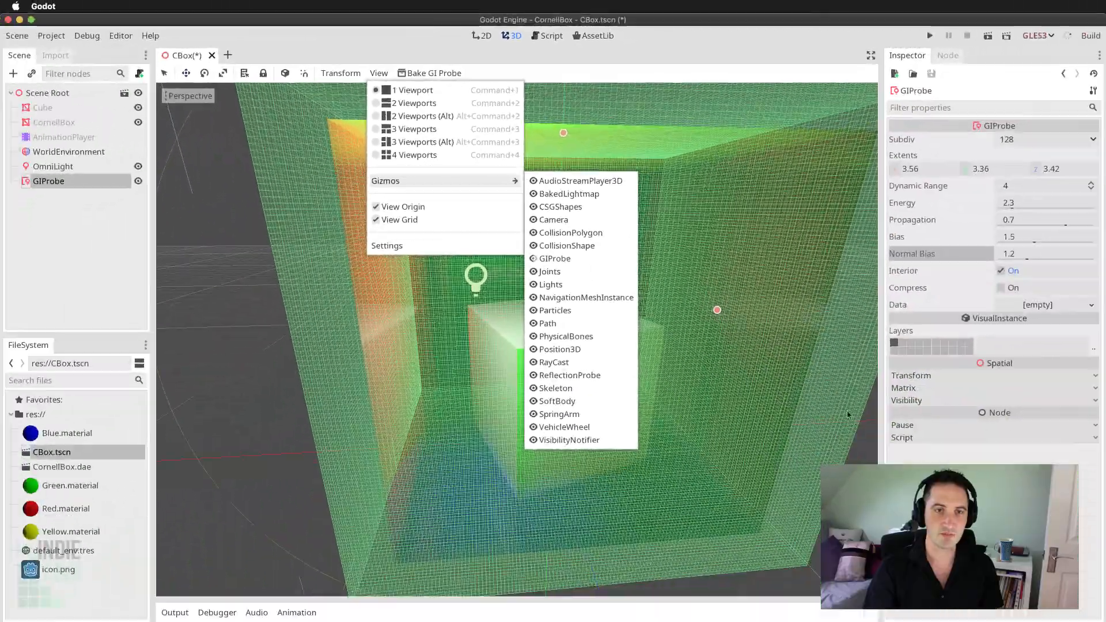
Rebake the GIProbe with Subdiv set to 256 and inspect the cube's reflection on the red wall
click(964, 120)
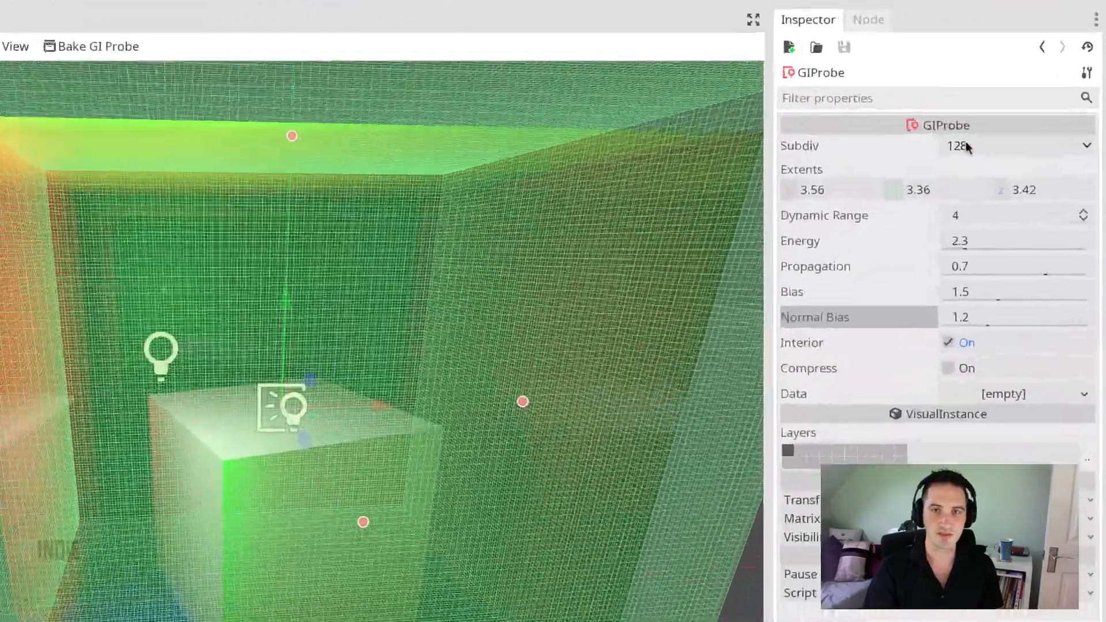
click(1012, 141)
click(933, 233)
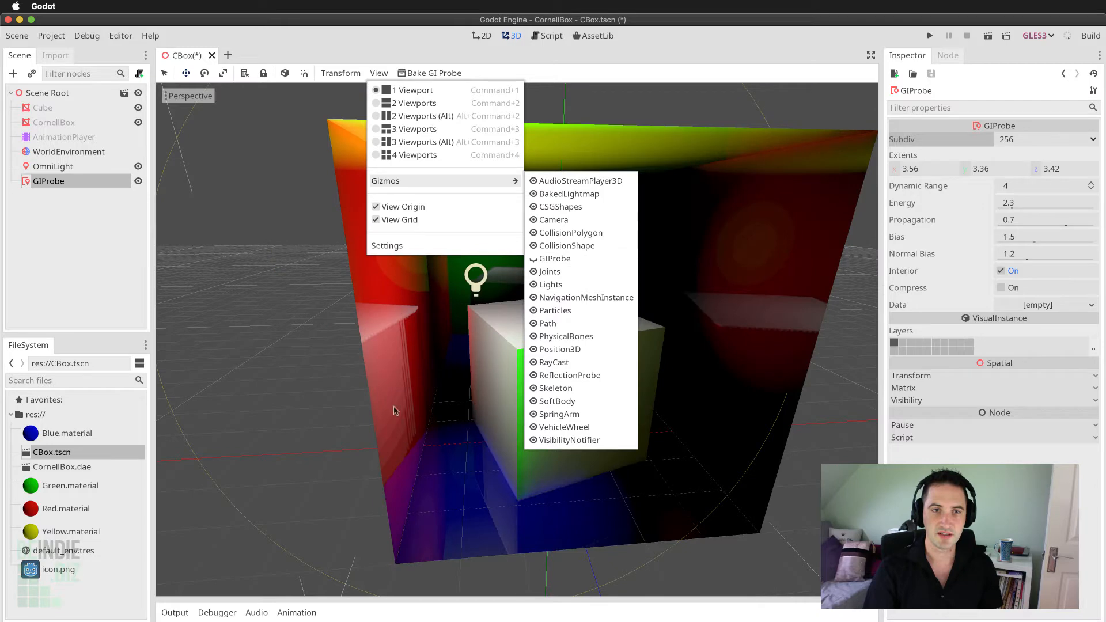
click(393, 407)
middle_drag(465, 446, 450, 448)
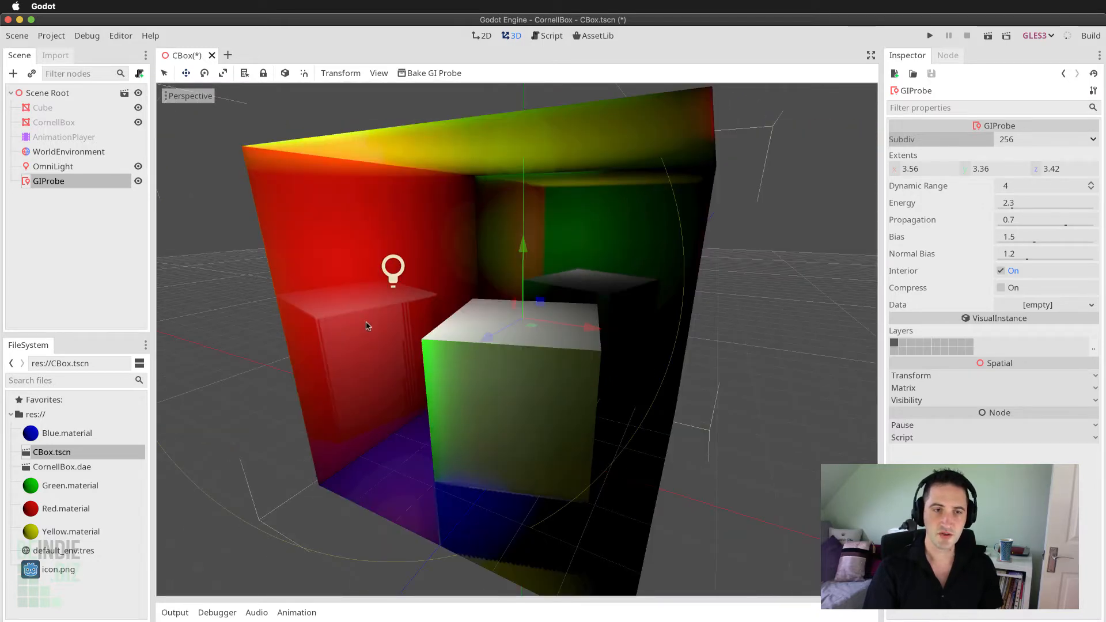
Set the GIProbe's Subdiv to 64, bake it again and inspect the wall reflections from several angles
click(1009, 139)
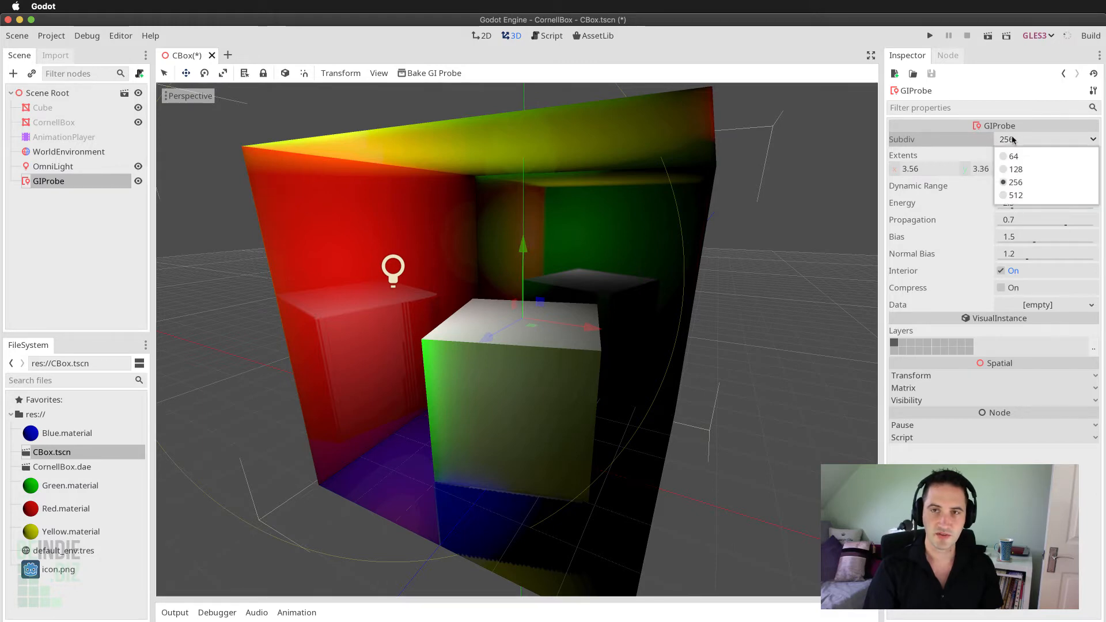
click(1009, 157)
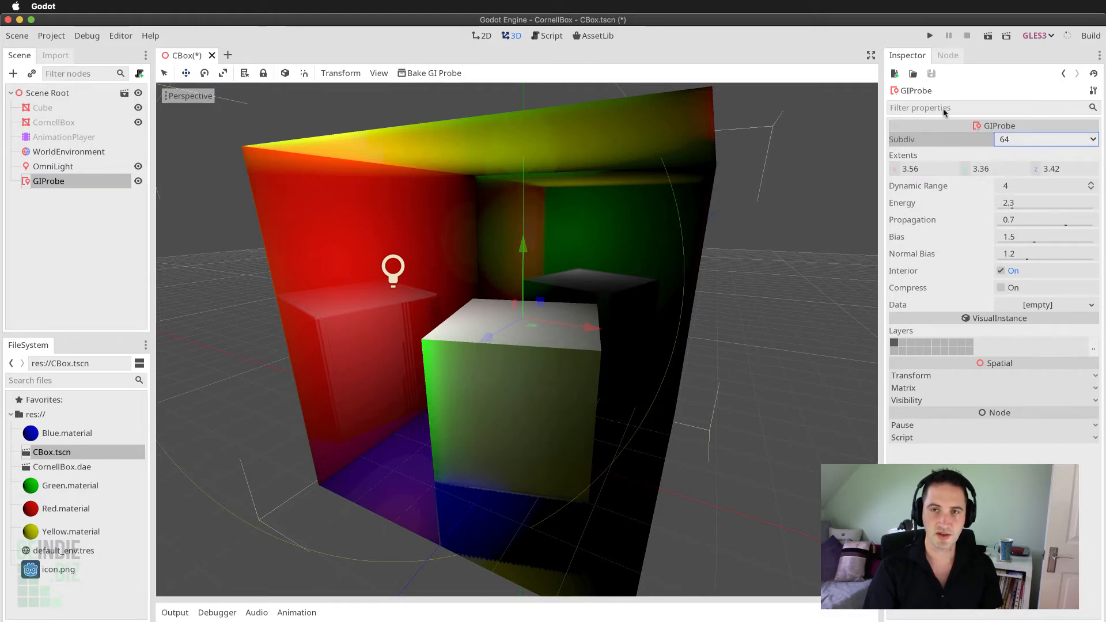
click(435, 73)
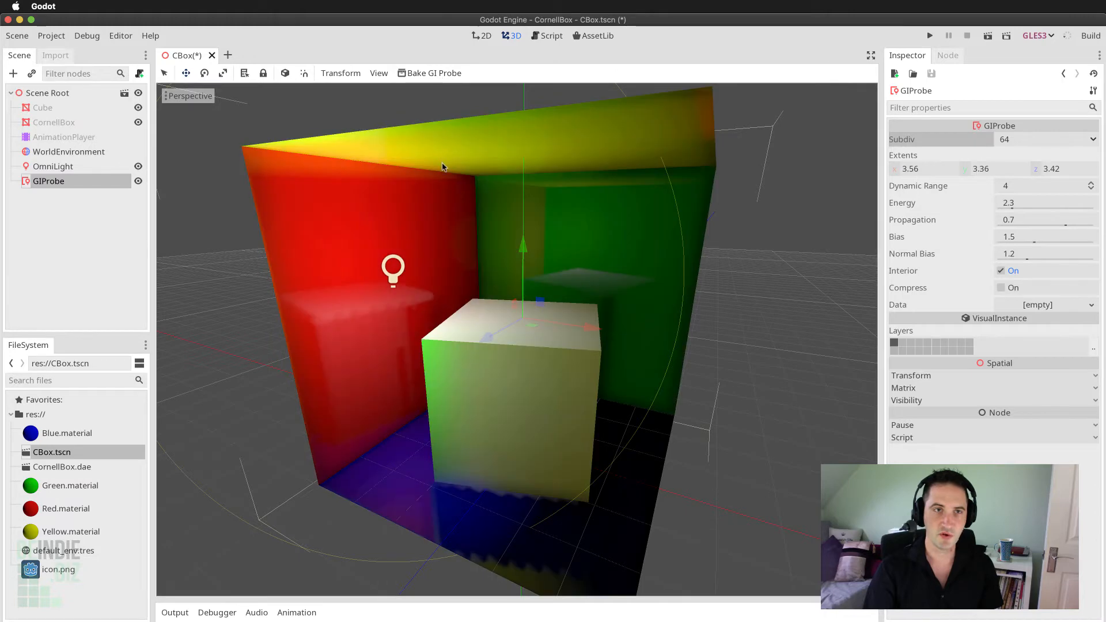
middle_drag(501, 293, 582, 299)
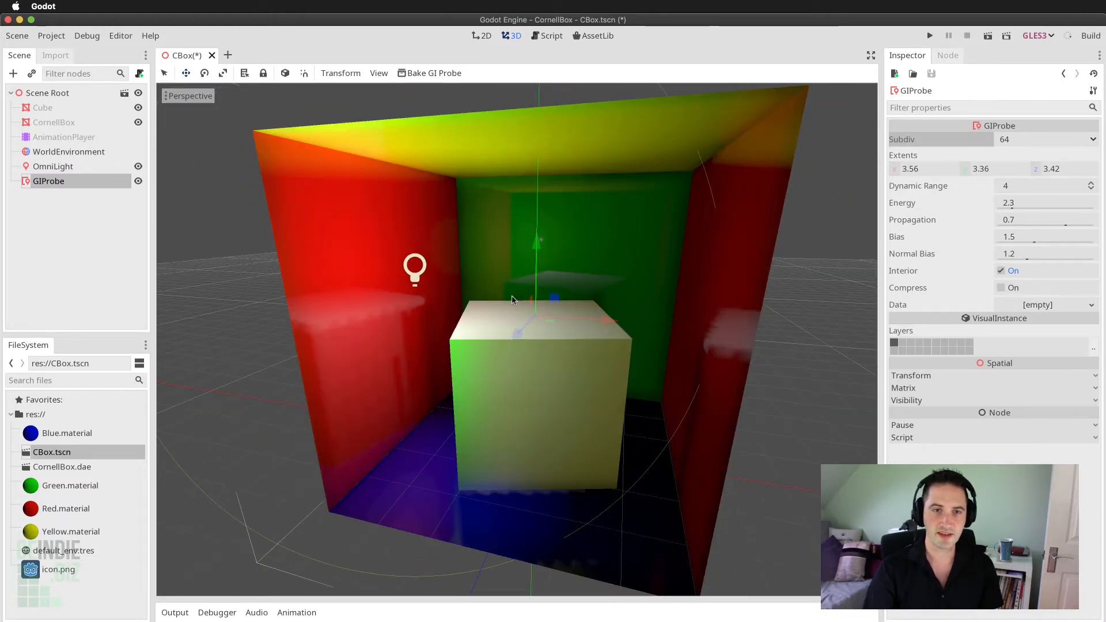
click(1007, 141)
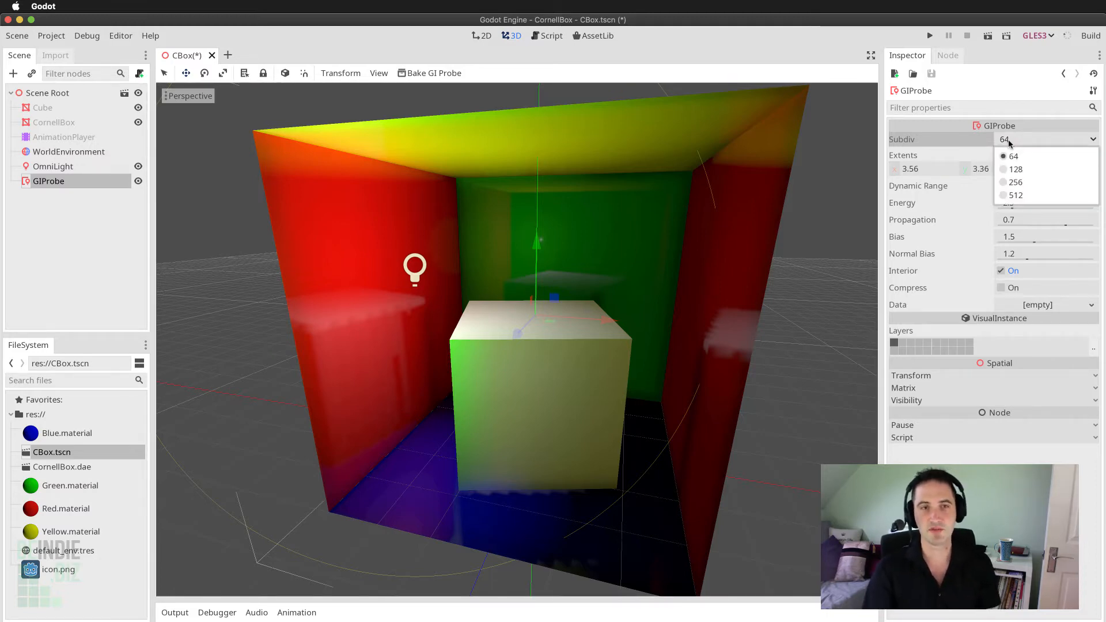
middle_drag(495, 348, 467, 350)
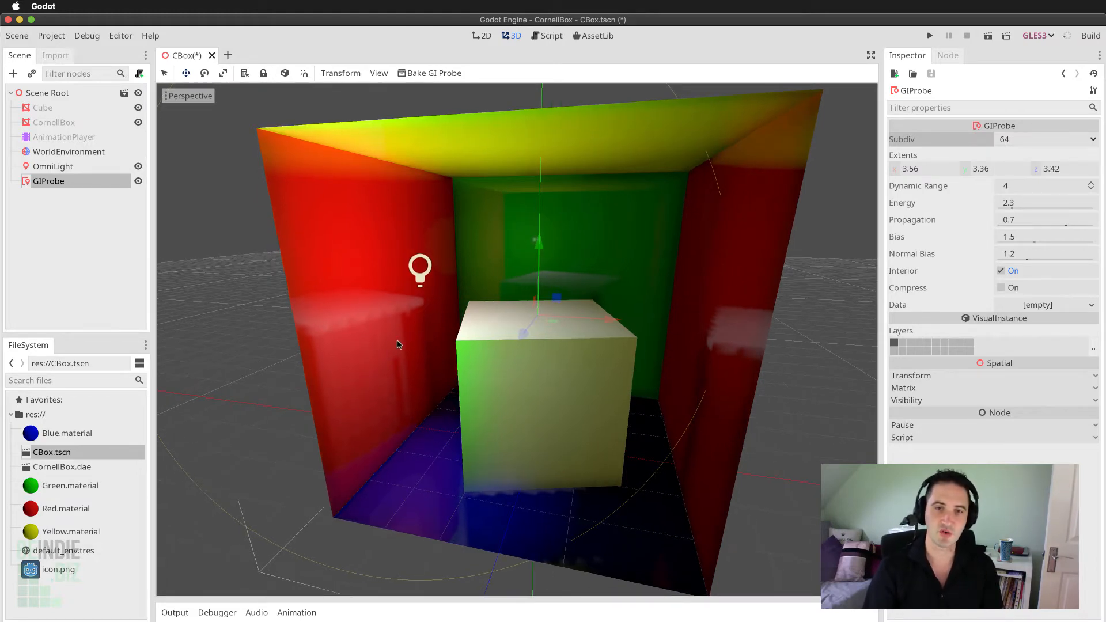
middle_drag(599, 403, 579, 345)
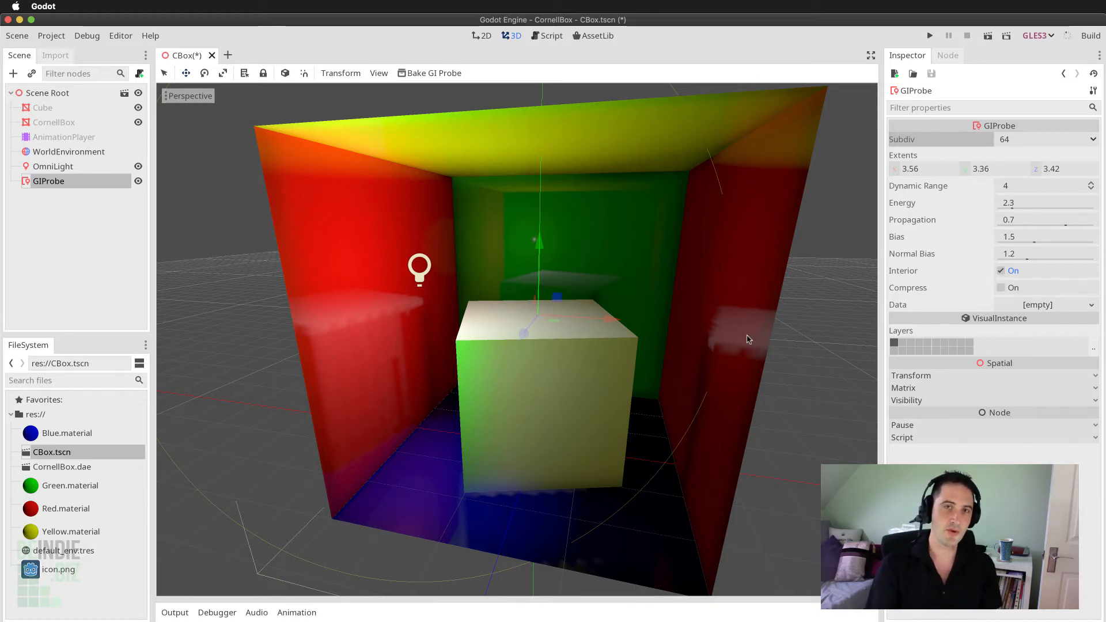
middle_drag(622, 371, 749, 280)
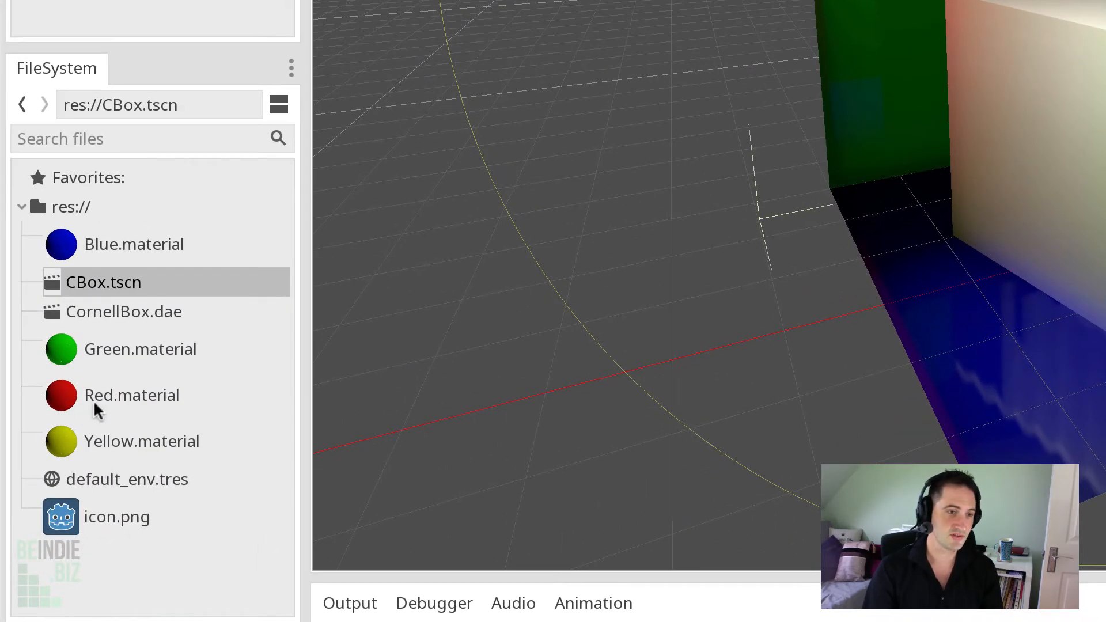
Lower the Specular value of Red.material to 0 and inspect the reflections on both red walls
click(51, 512)
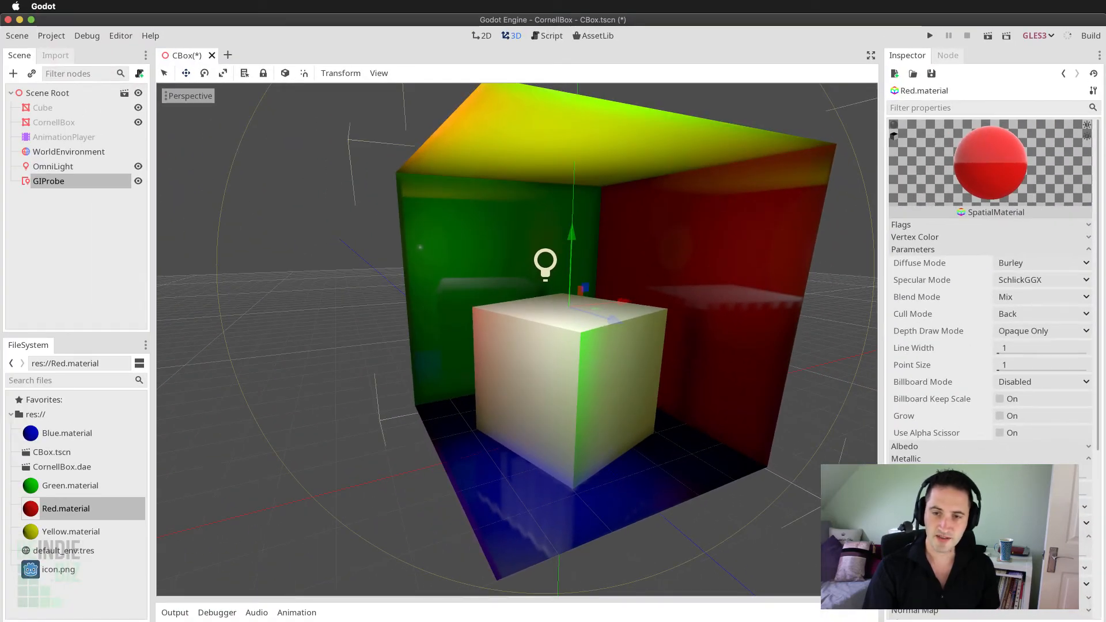
drag(1042, 496, 1085, 494)
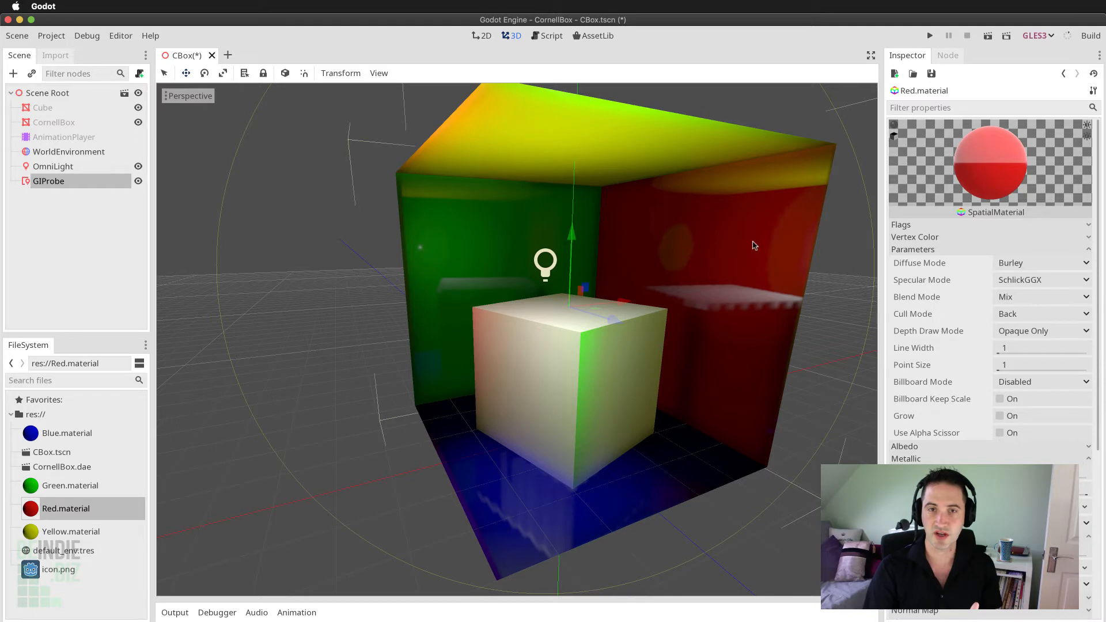
drag(1085, 494, 1042, 495)
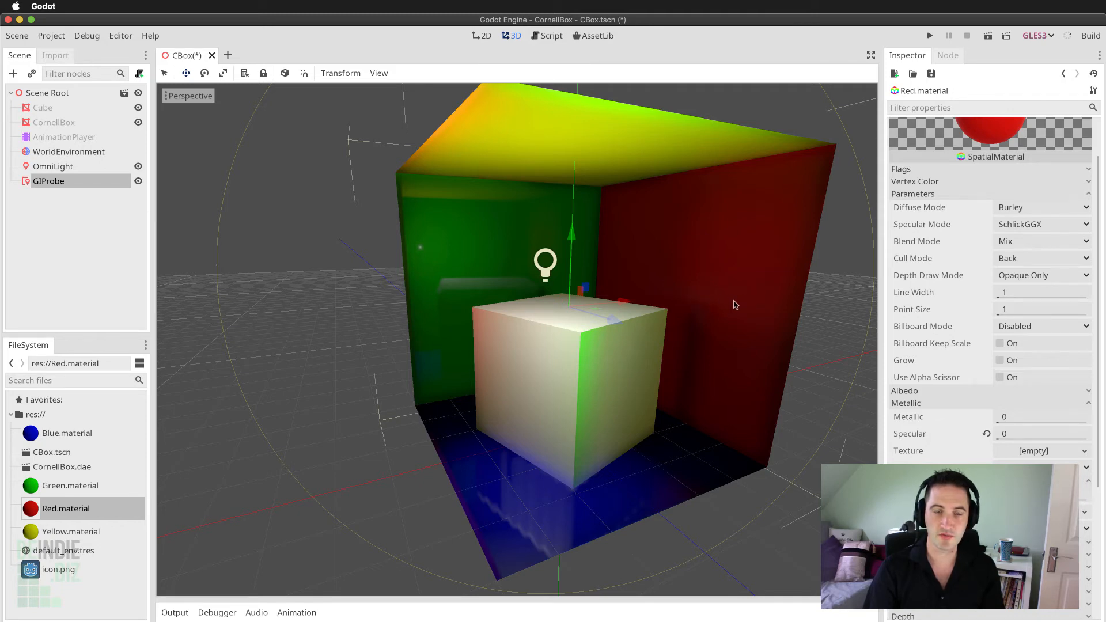
middle_drag(727, 362, 687, 366)
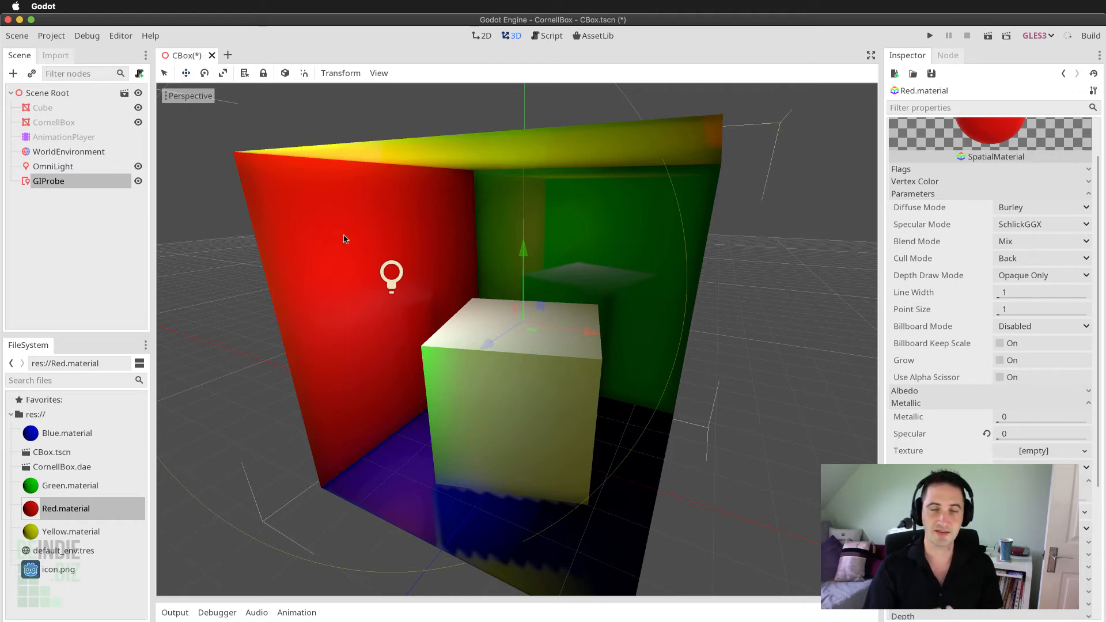
Set the Specular value of Red.material to 0.5 and inspect the reflections on the red walls
click(1019, 434)
text(0.5)
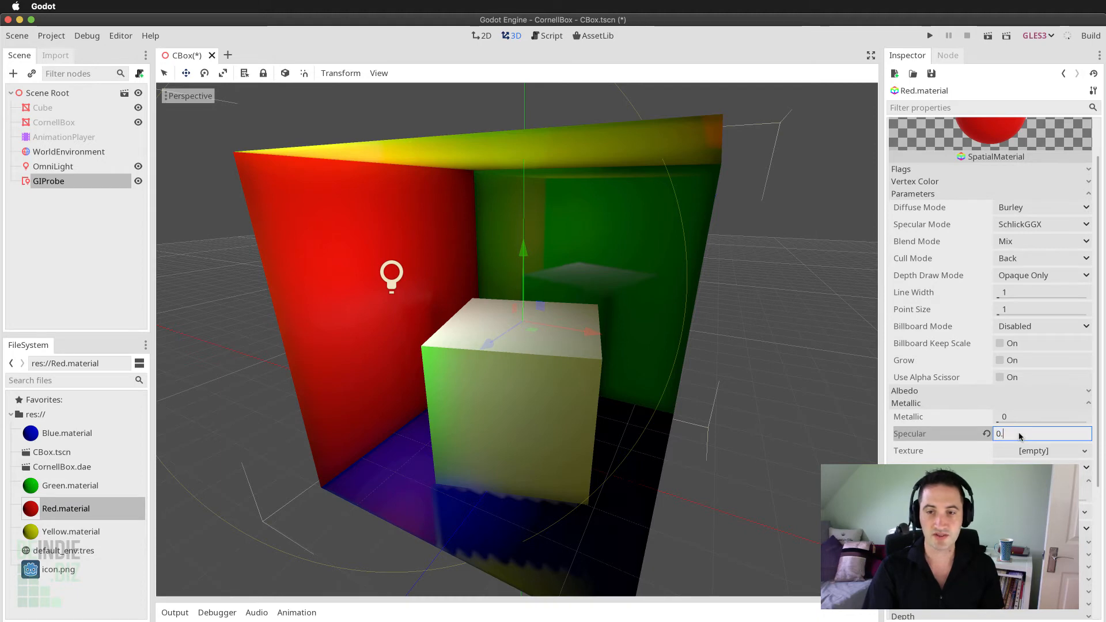
key(Return)
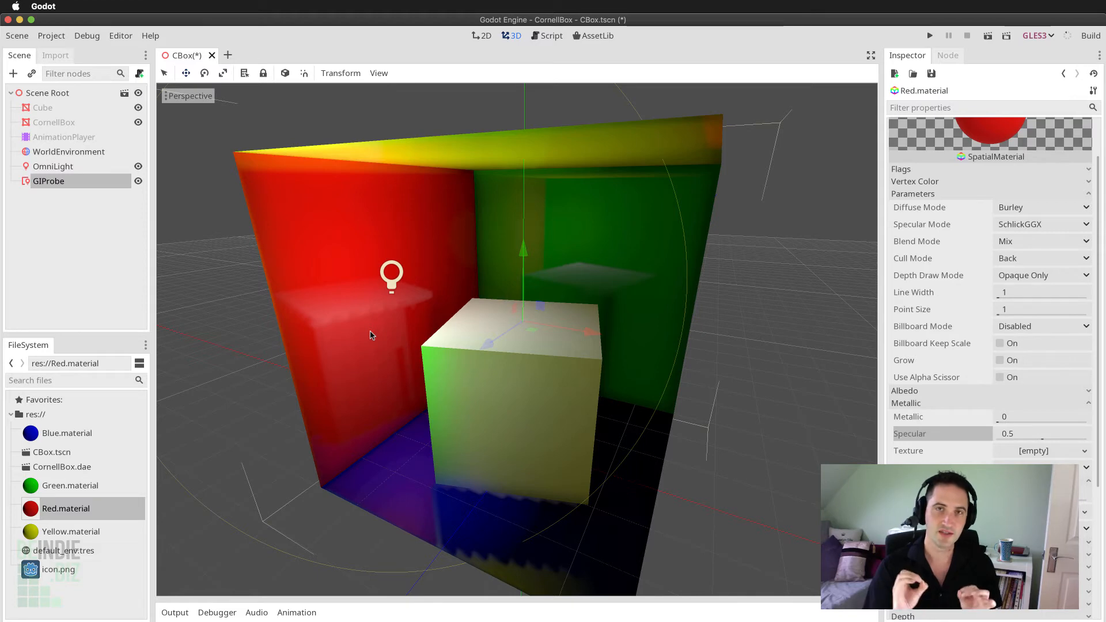
middle_drag(370, 335, 445, 343)
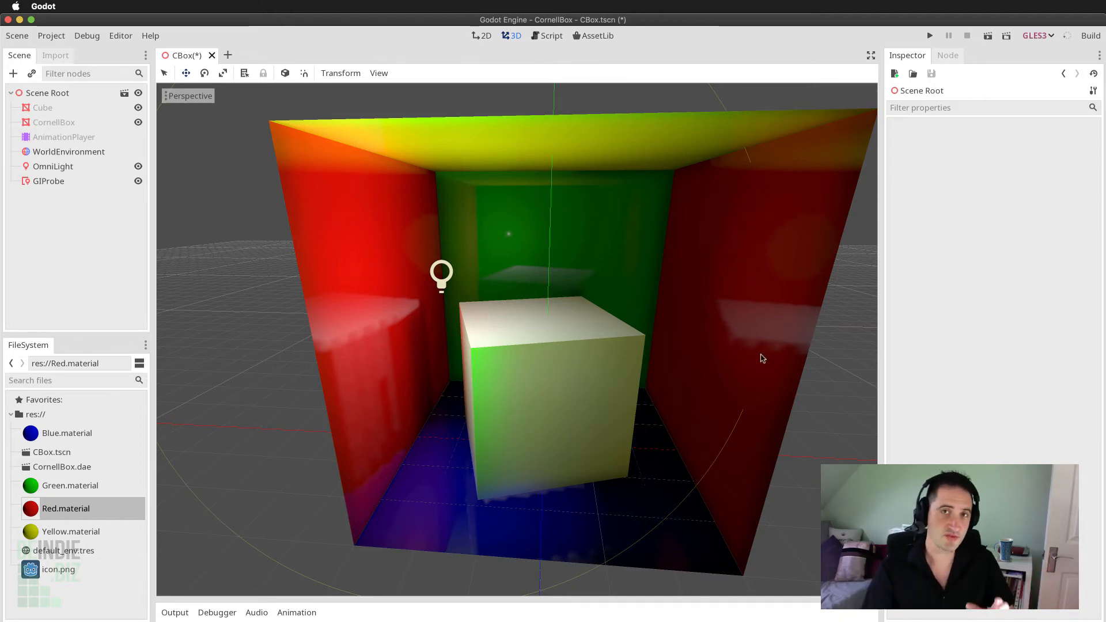
click(690, 352)
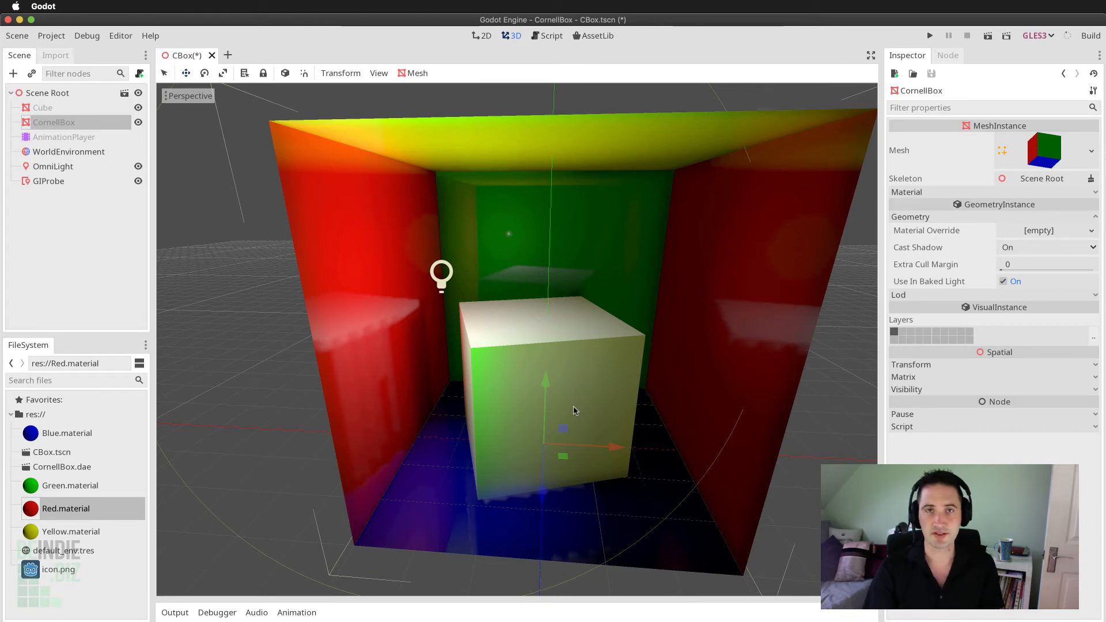
drag(609, 456, 622, 459)
key(super+z)
Move the Cube along the X axis away from the OmniLight and rebake the GIProbe
click(46, 108)
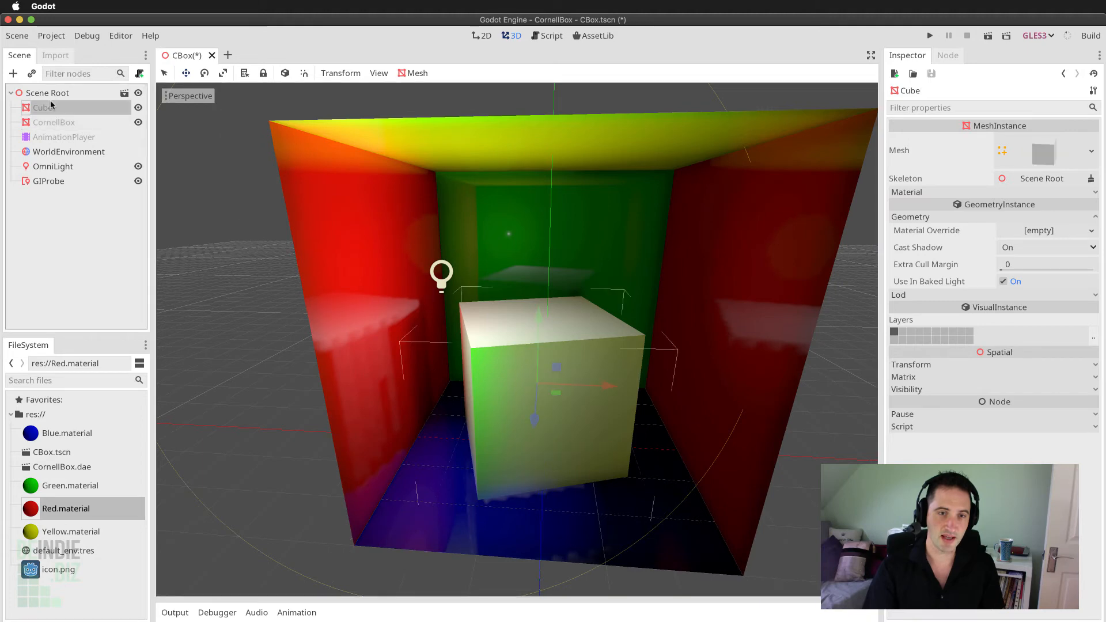
drag(605, 387, 634, 387)
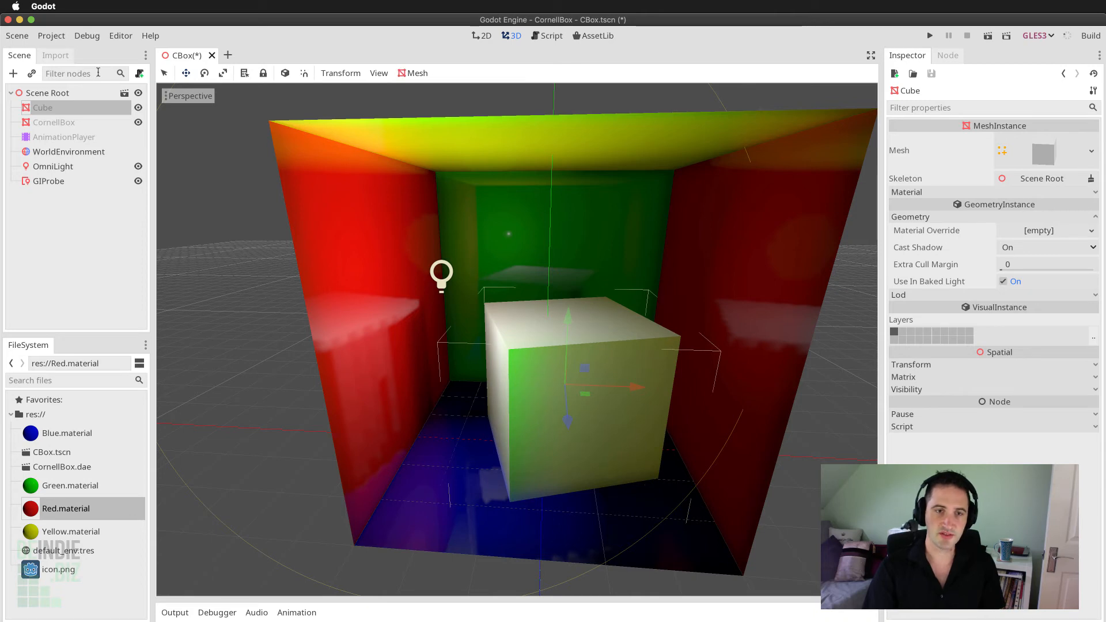
click(46, 181)
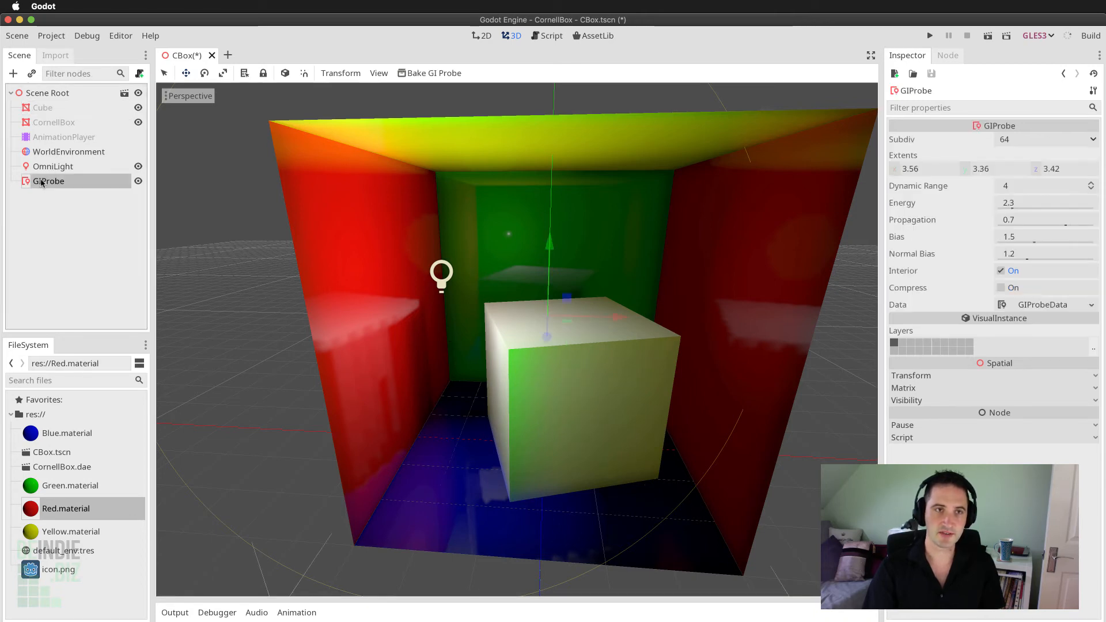
click(433, 74)
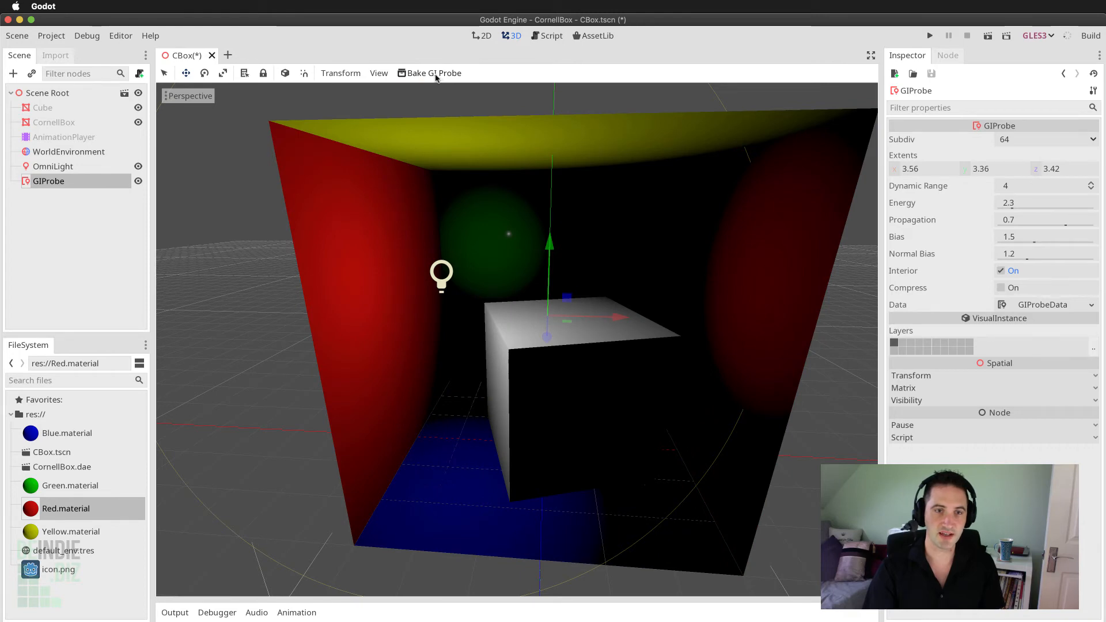
click(435, 73)
middle_drag(550, 433, 580, 435)
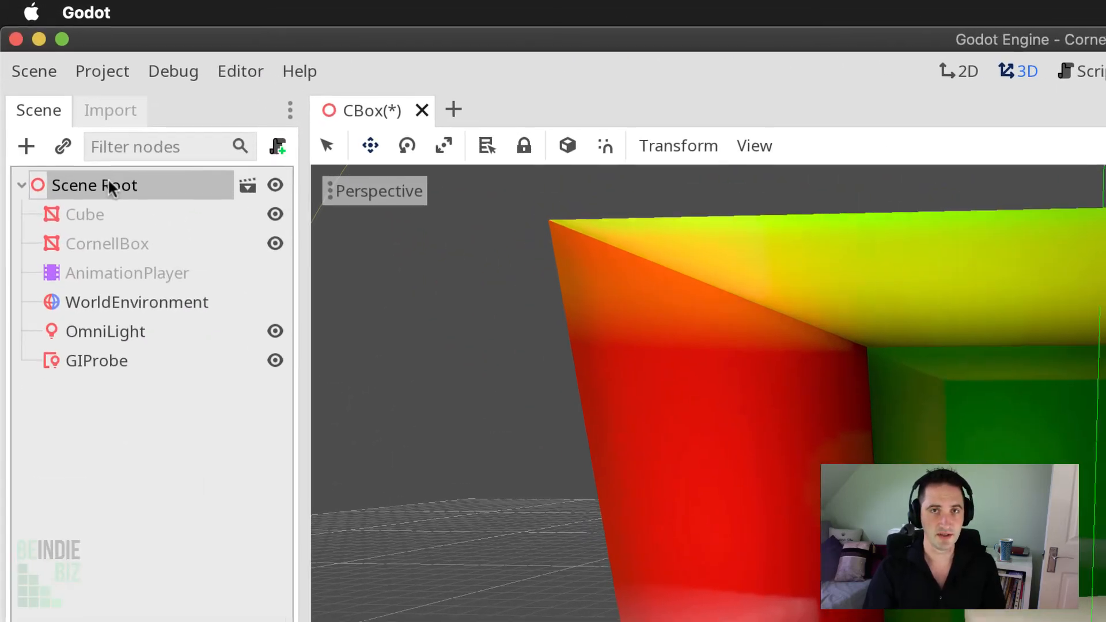
Add a MeshInstance node as a child of Scene Root
right_click(55, 92)
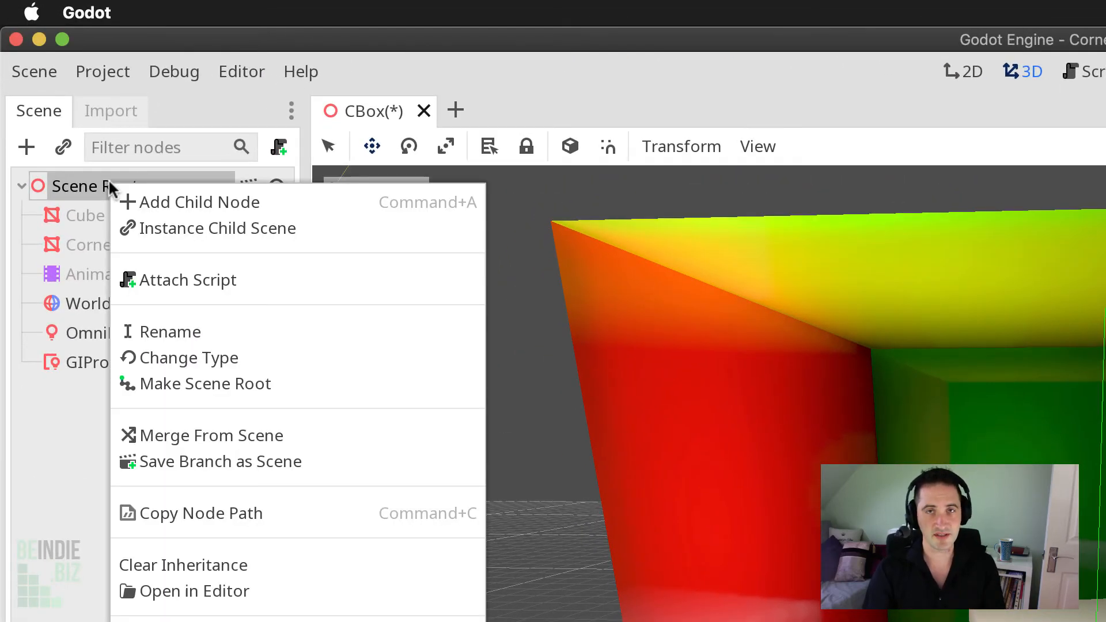
click(239, 204)
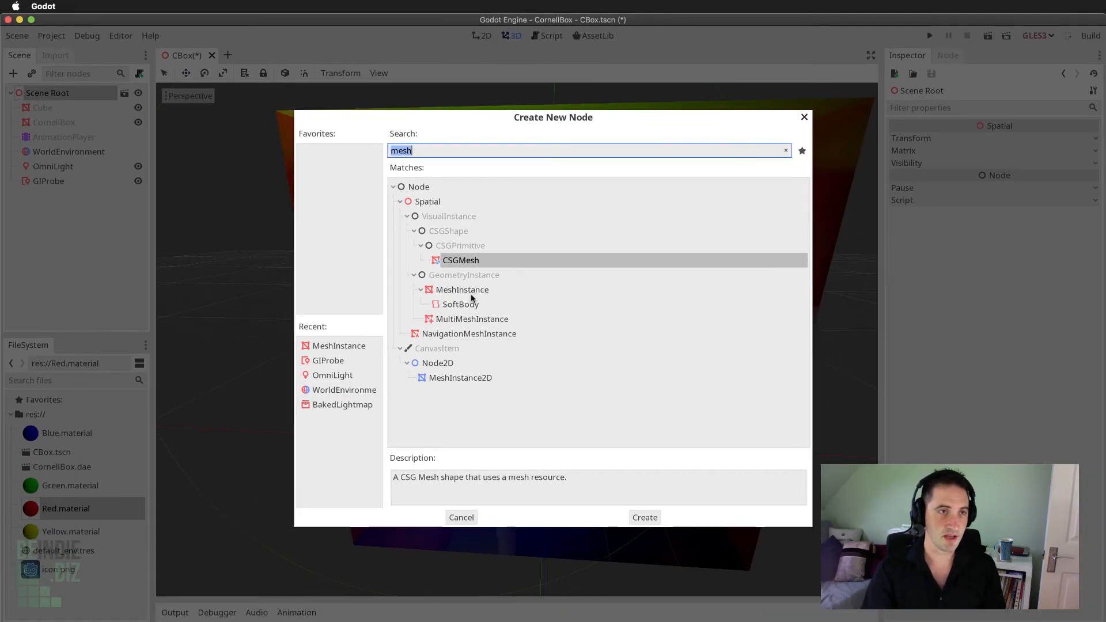
click(489, 293)
double_click(489, 292)
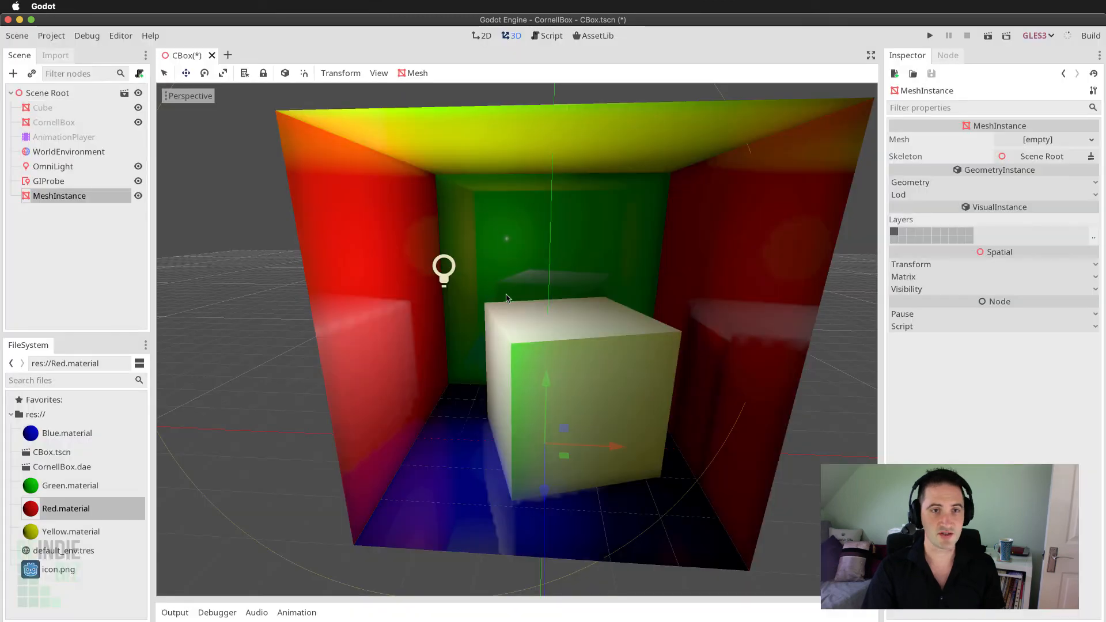
Raise the new MeshInstance above the cube and assign it a new SphereMesh
drag(558, 381, 558, 256)
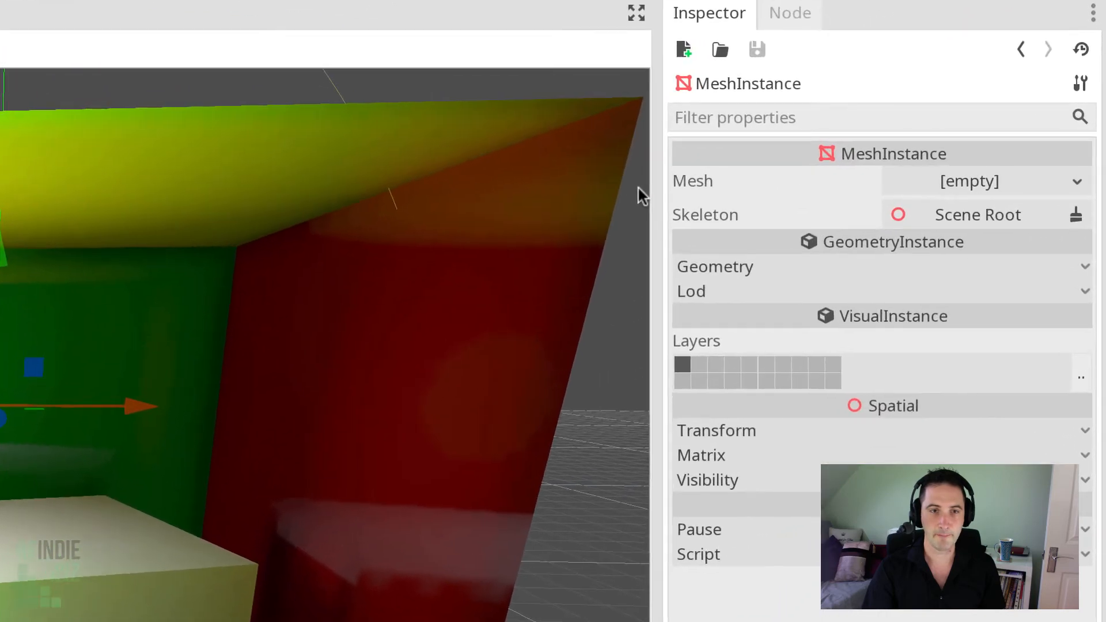
click(971, 191)
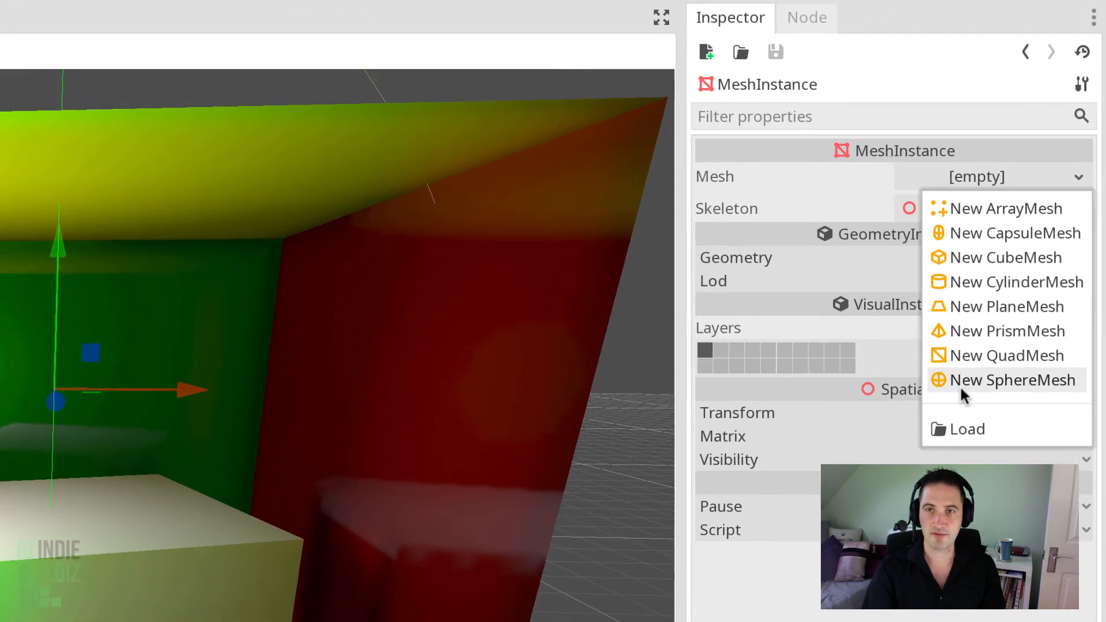
click(953, 398)
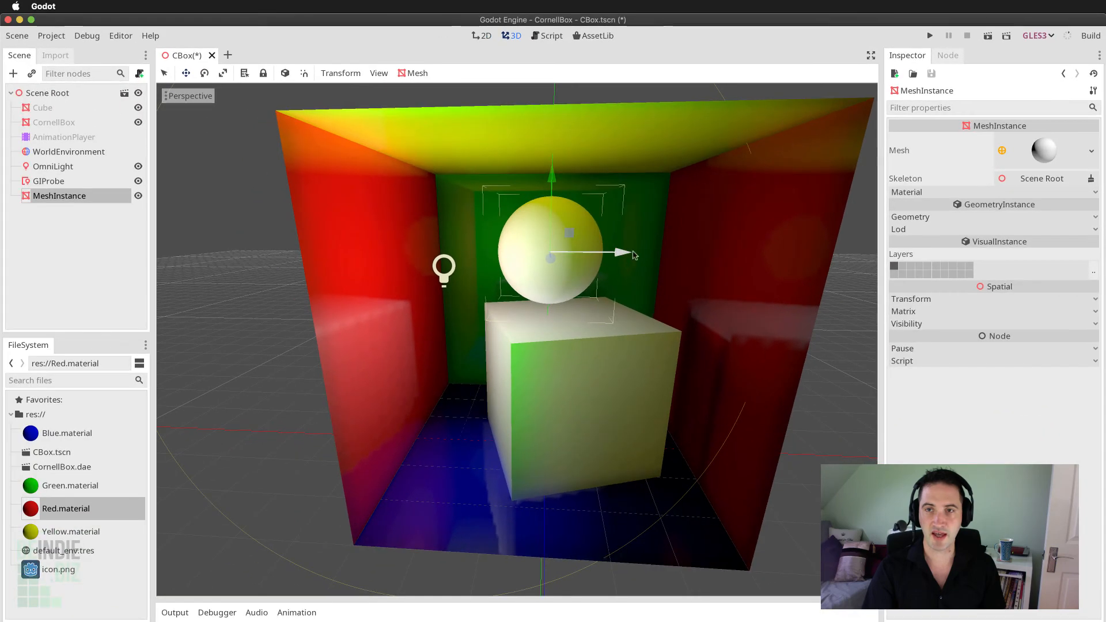
Move the sphere closer to the OmniLight and inspect the bounced light on its surface
drag(560, 272, 489, 270)
drag(566, 249, 580, 250)
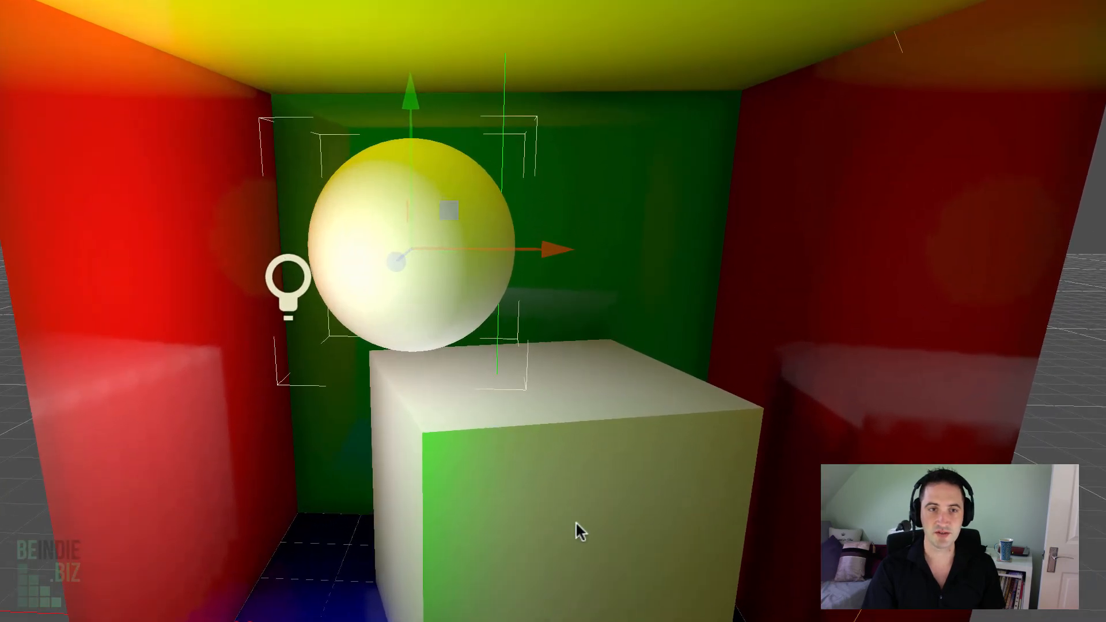
middle_drag(630, 546, 652, 549)
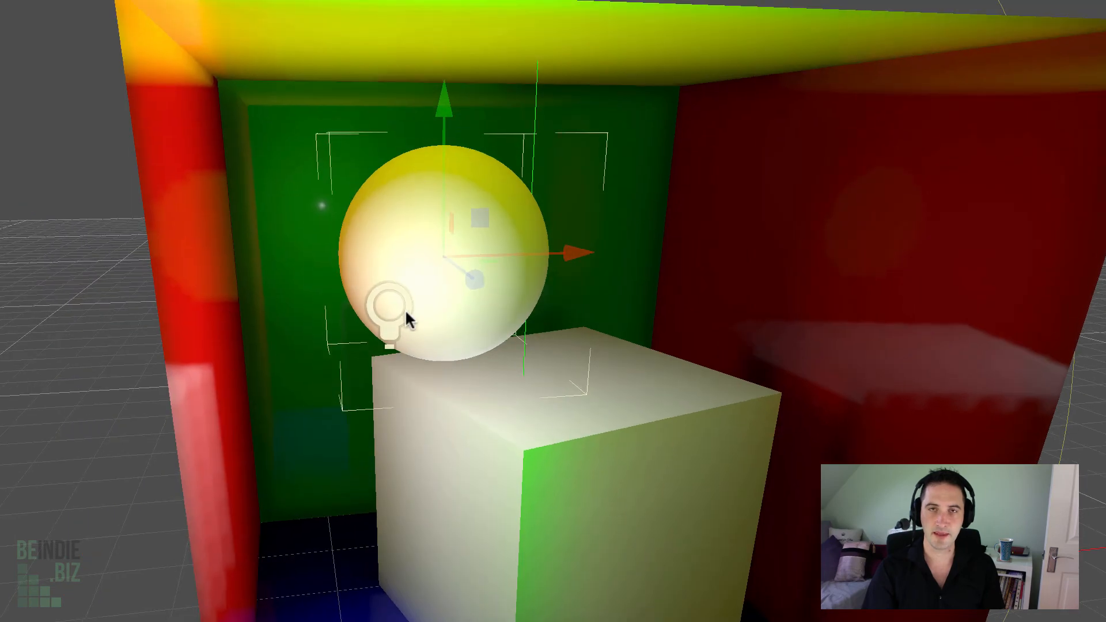
Examine the bounced colours on the sphere, cube and walls from several sides of the Cornell box, up close and from afar
middle_drag(478, 334, 346, 334)
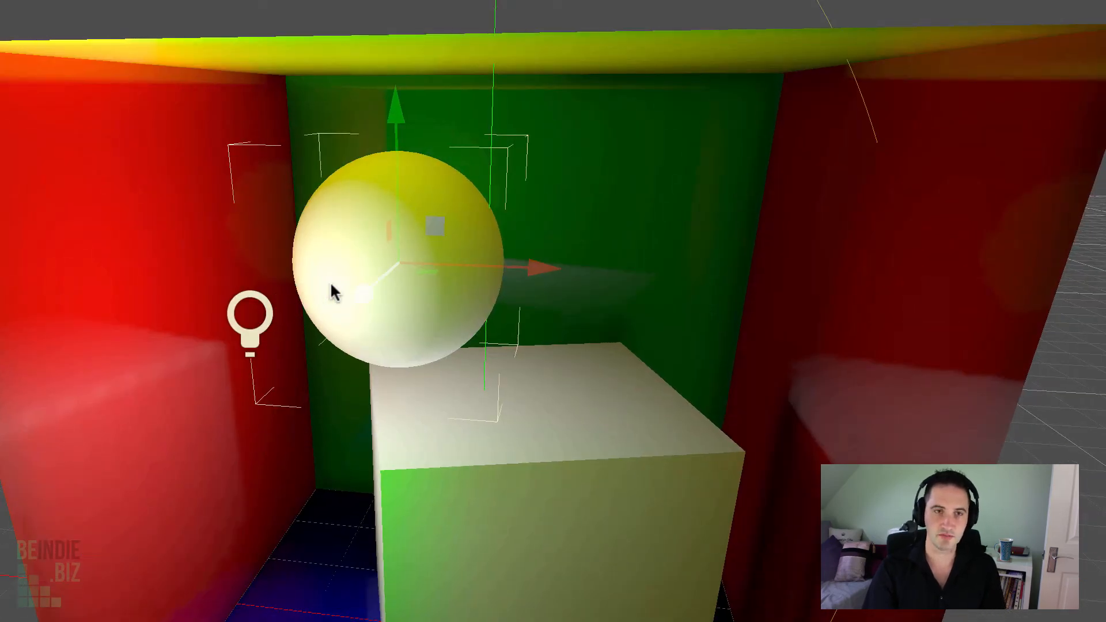
middle_drag(714, 371, 410, 363)
scroll(599, 231, up, 4)
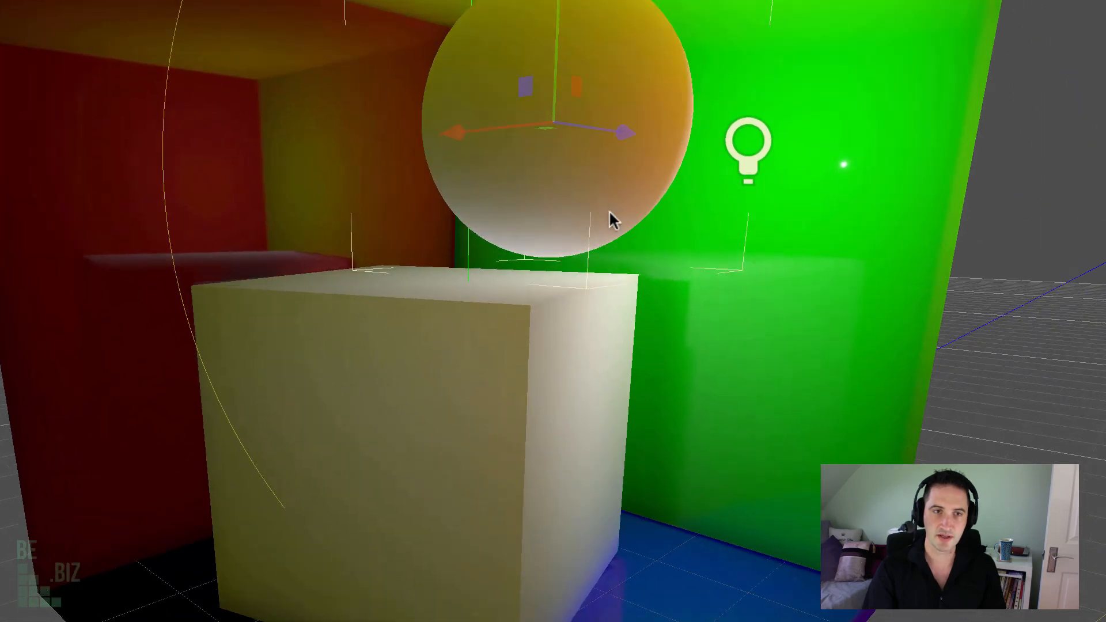
middle_drag(487, 333, 454, 303)
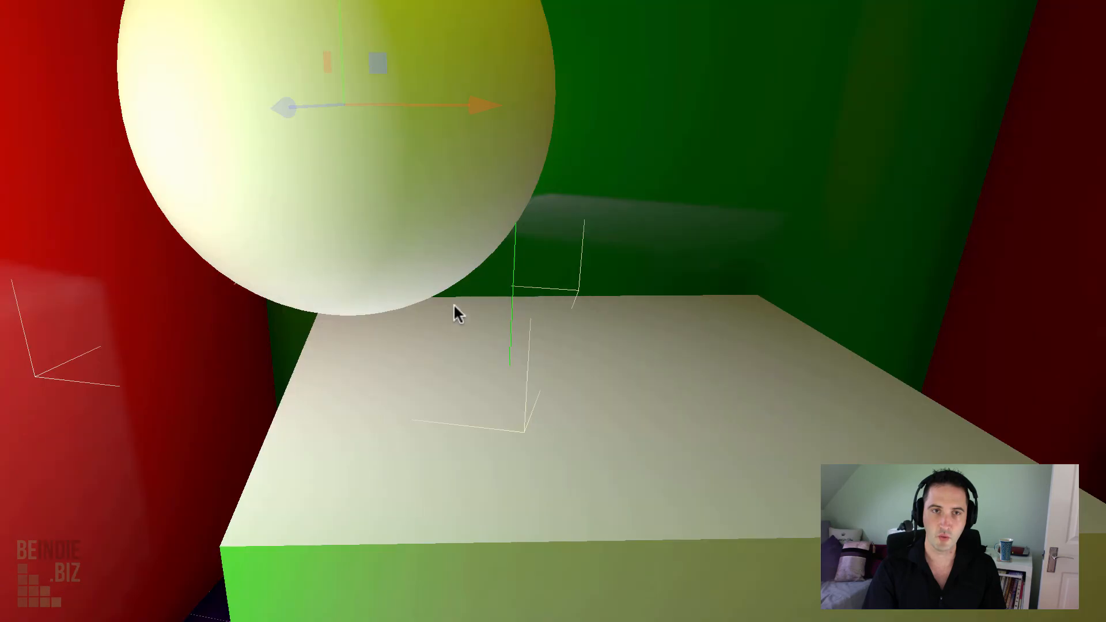
scroll(445, 325, down, 8)
middle_drag(419, 392, 619, 423)
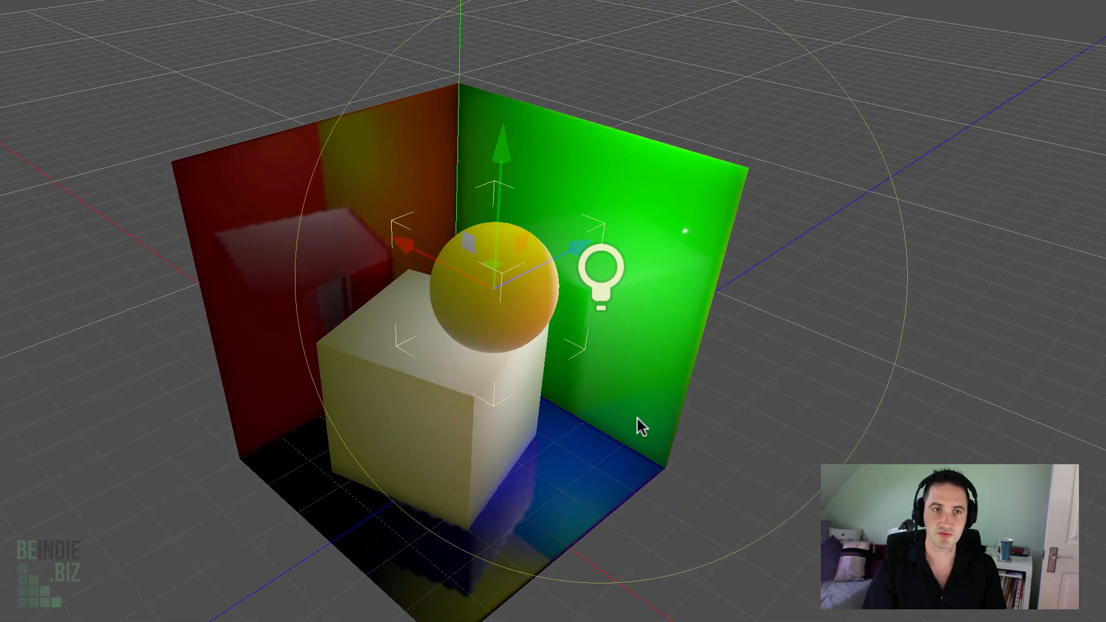
middle_drag(466, 503, 564, 504)
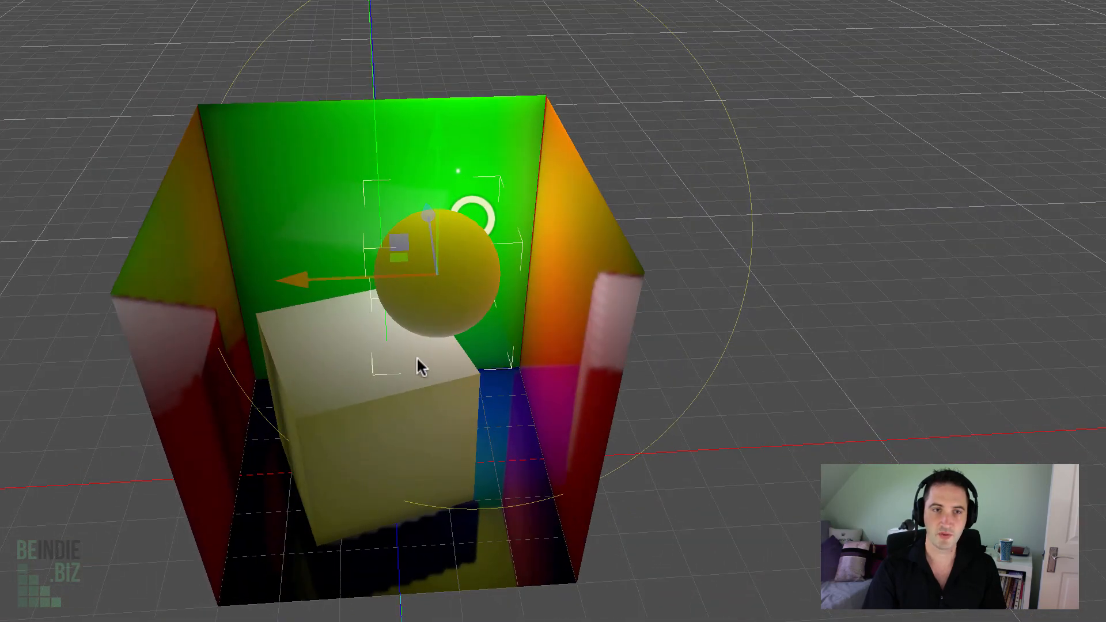
middle_drag(502, 372, 451, 379)
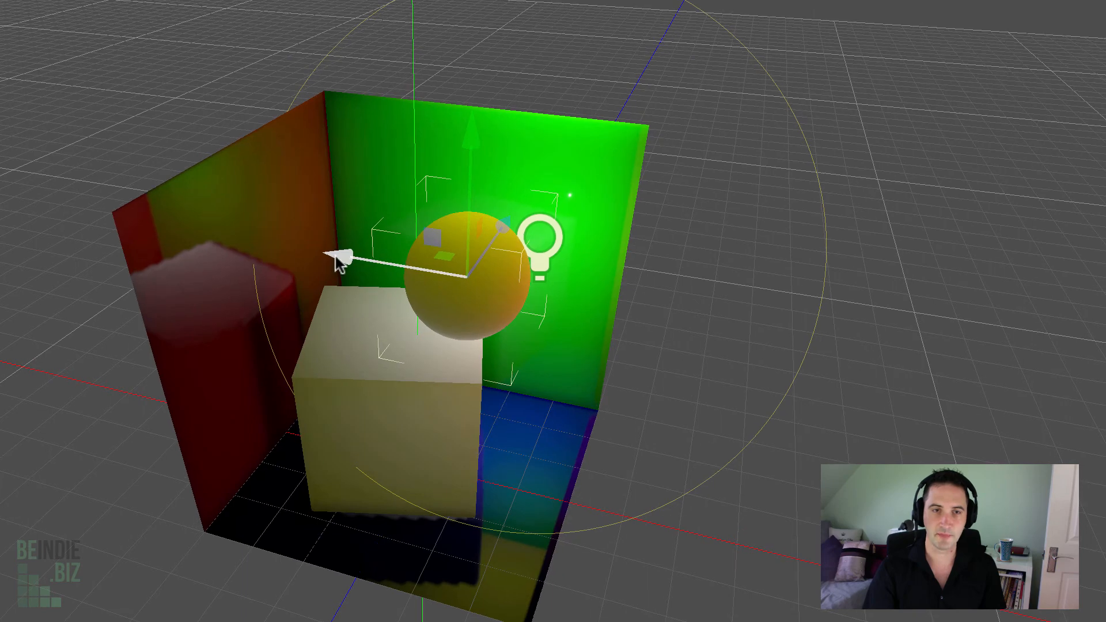
Move the sphere along the X axis out through the box wall and inspect its shading outside the GIProbe's volume
drag(338, 258, 582, 329)
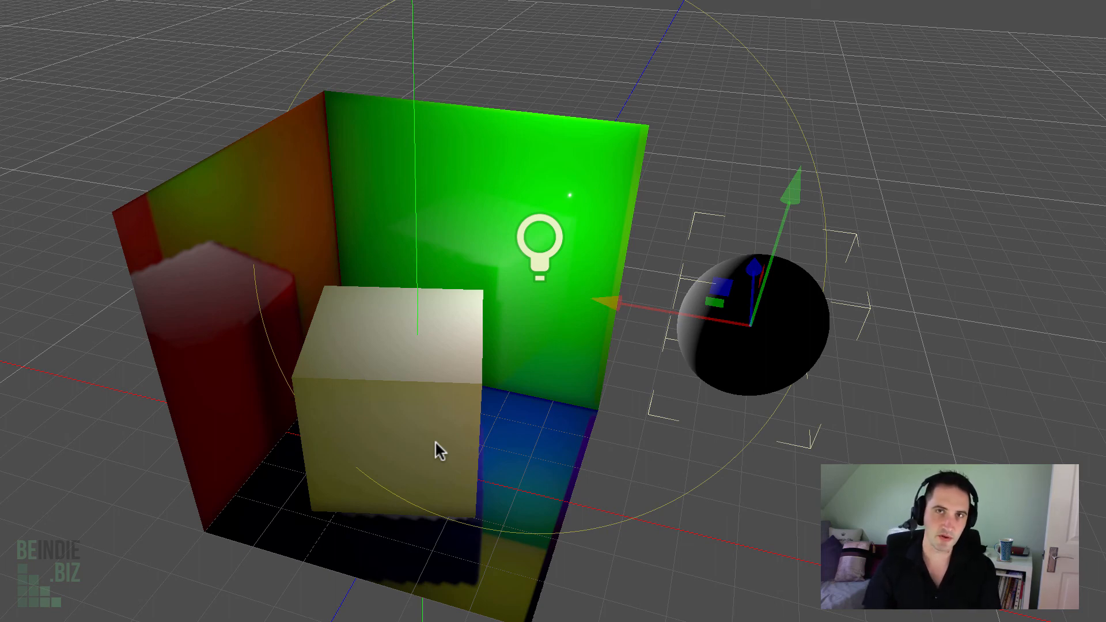
middle_drag(402, 568, 205, 434)
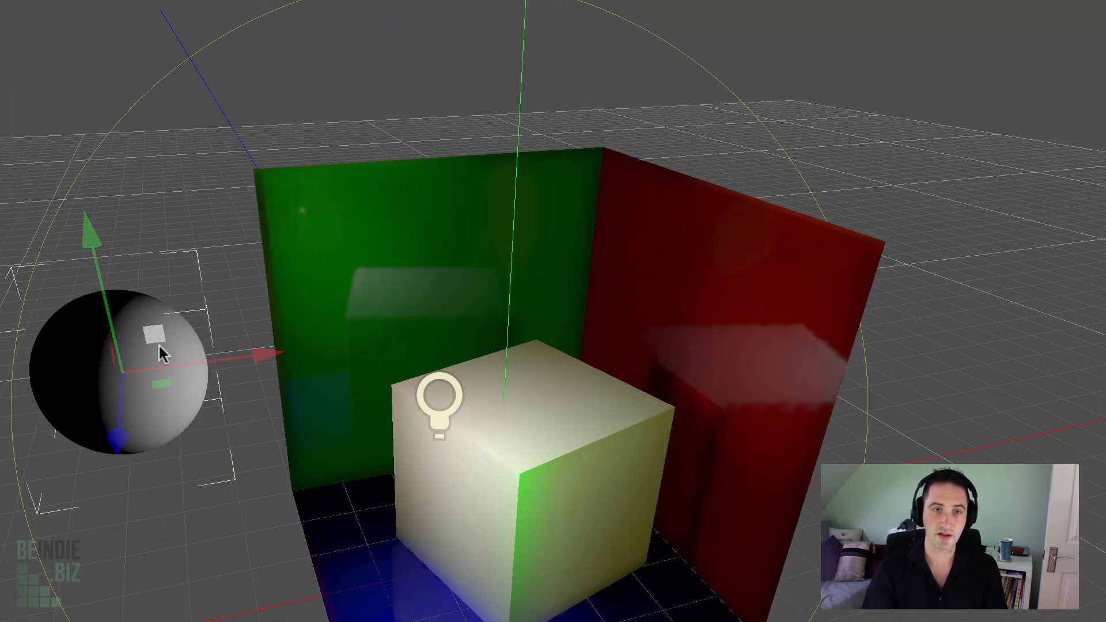
middle_drag(193, 563, 172, 485)
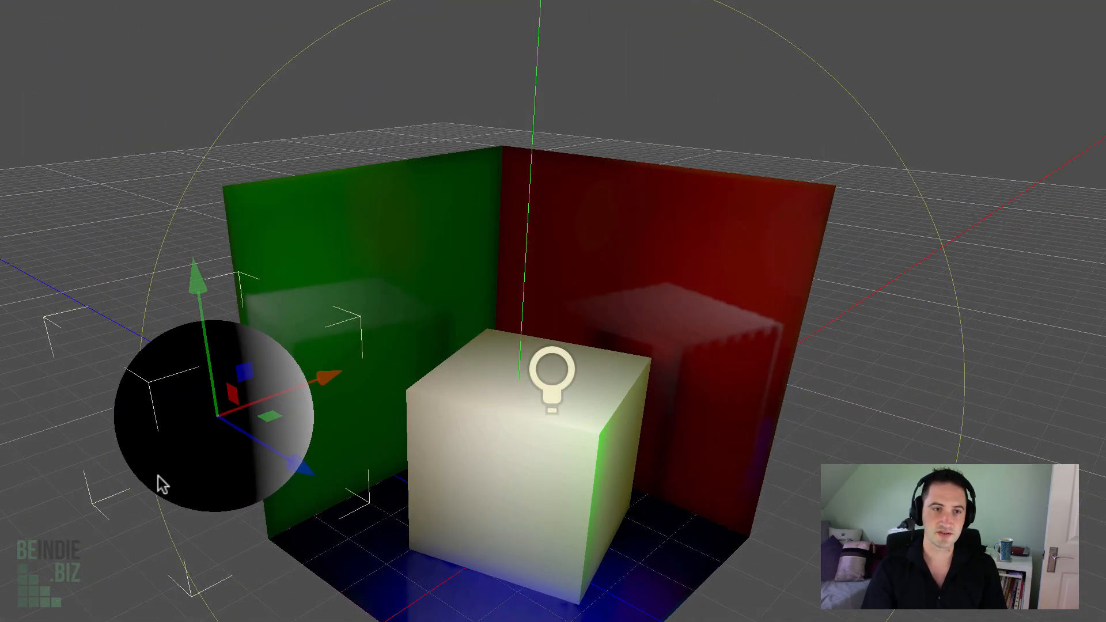
Move the sphere back along the X axis into the Cornell box, above the cube
middle_drag(444, 543, 395, 548)
drag(248, 382, 607, 365)
middle_drag(607, 365, 357, 440)
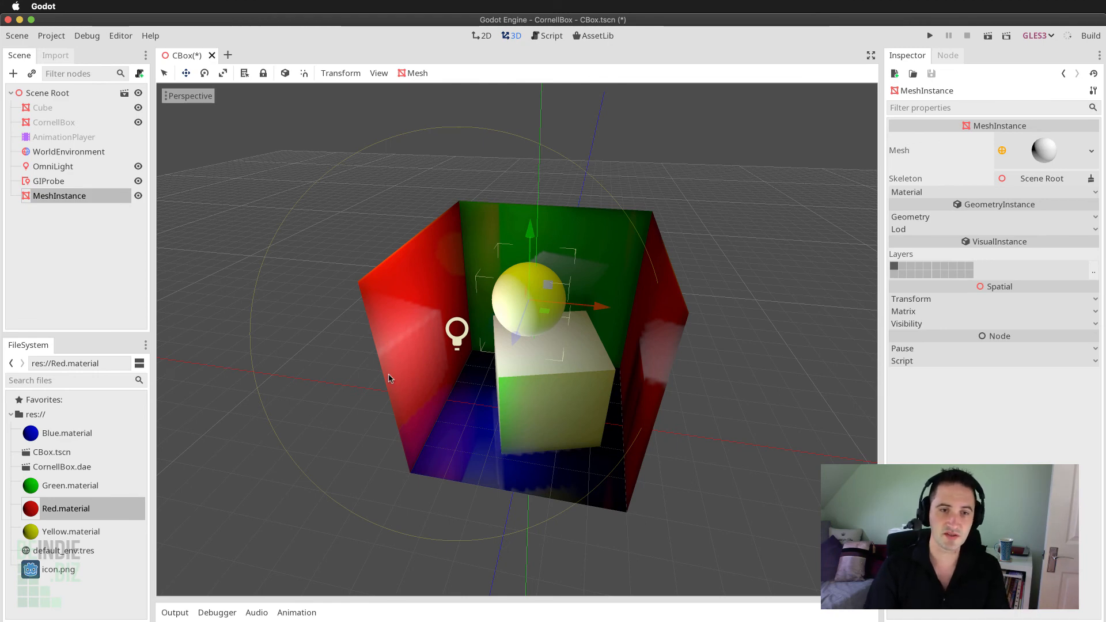
Review the Cube and GIProbe properties, and shift the sphere slightly along the X axis toward the OmniLight
click(65, 109)
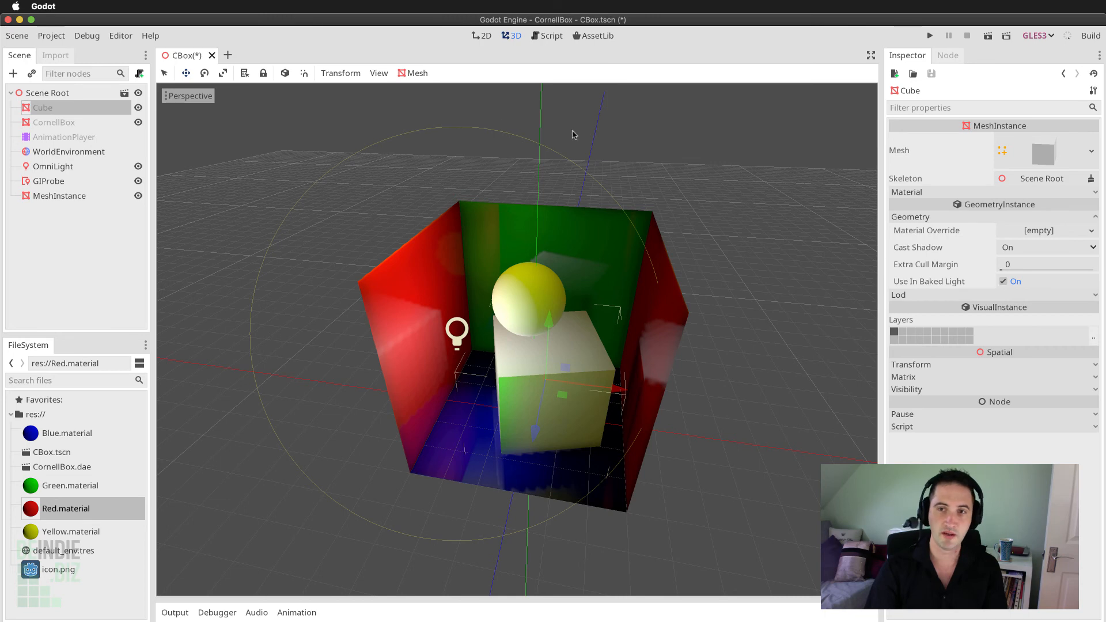
click(47, 183)
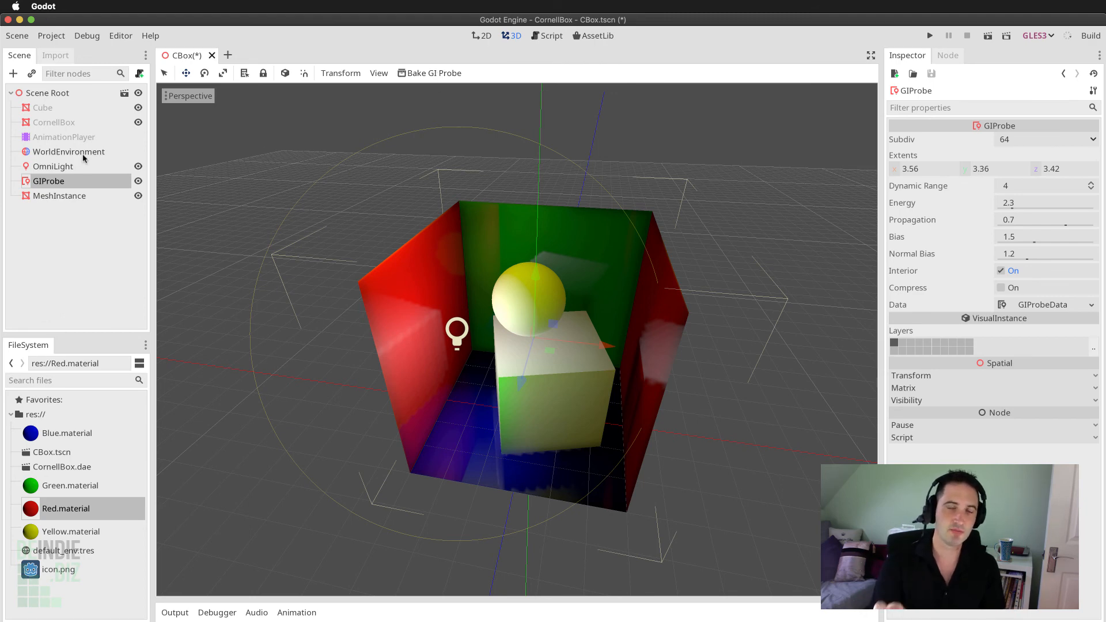
click(58, 196)
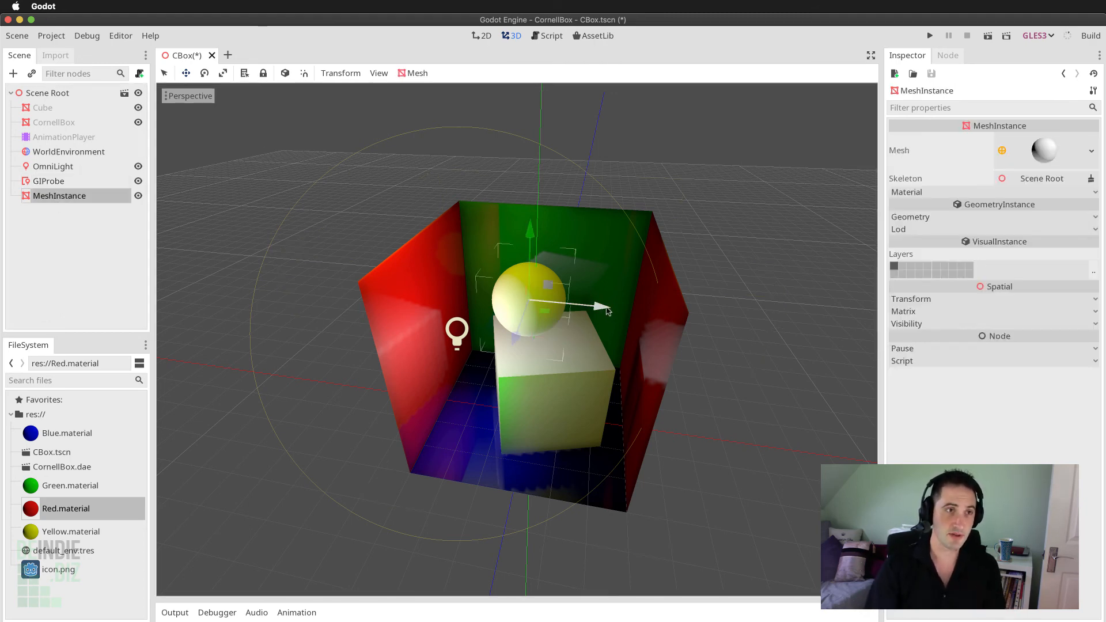
mouse_move(600, 307)
mouse_down()
mouse_move(609, 311)
mouse_move(592, 314)
mouse_up()
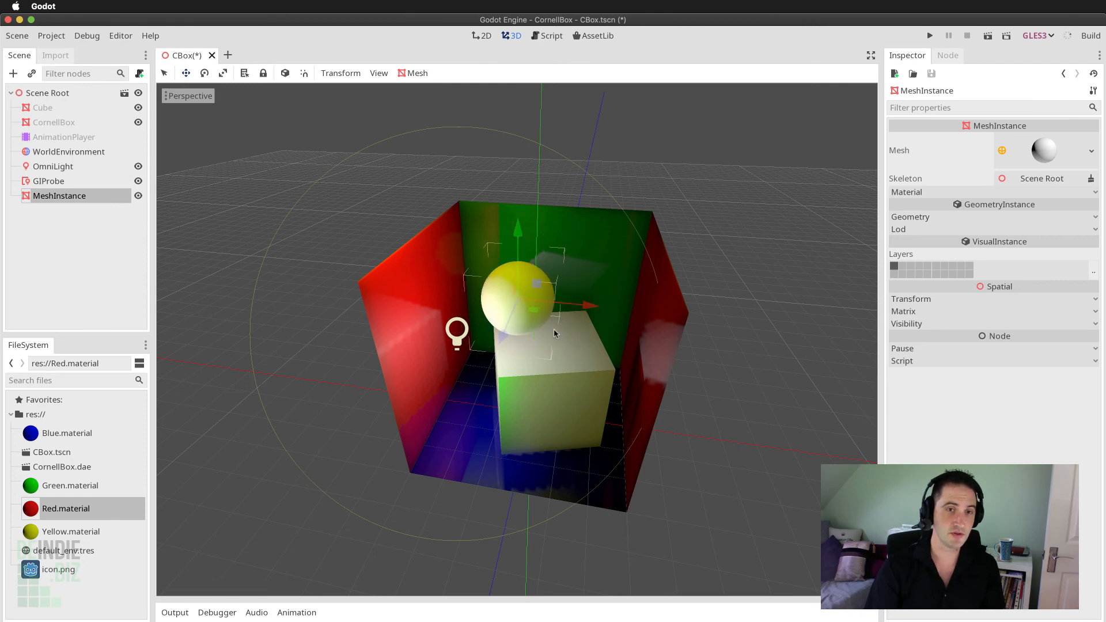